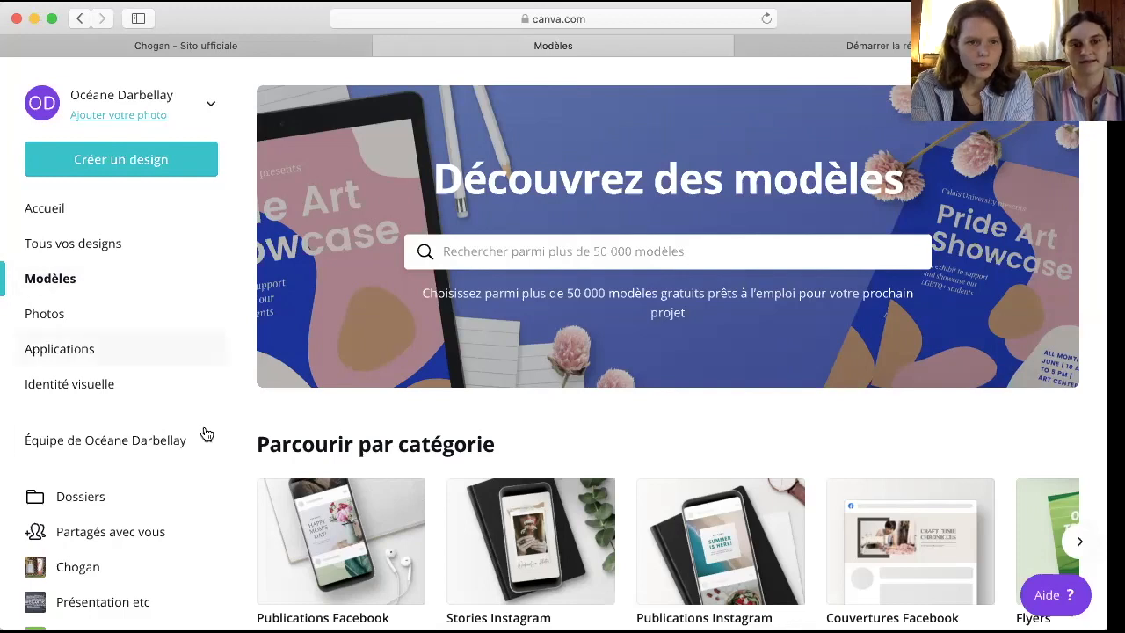
Step: Browse the template overview, from the categories and featured collections to the Facebook, Instagram, flyer and presentation templates
scroll(202, 447, down, 3)
scroll(204, 450, up, 3)
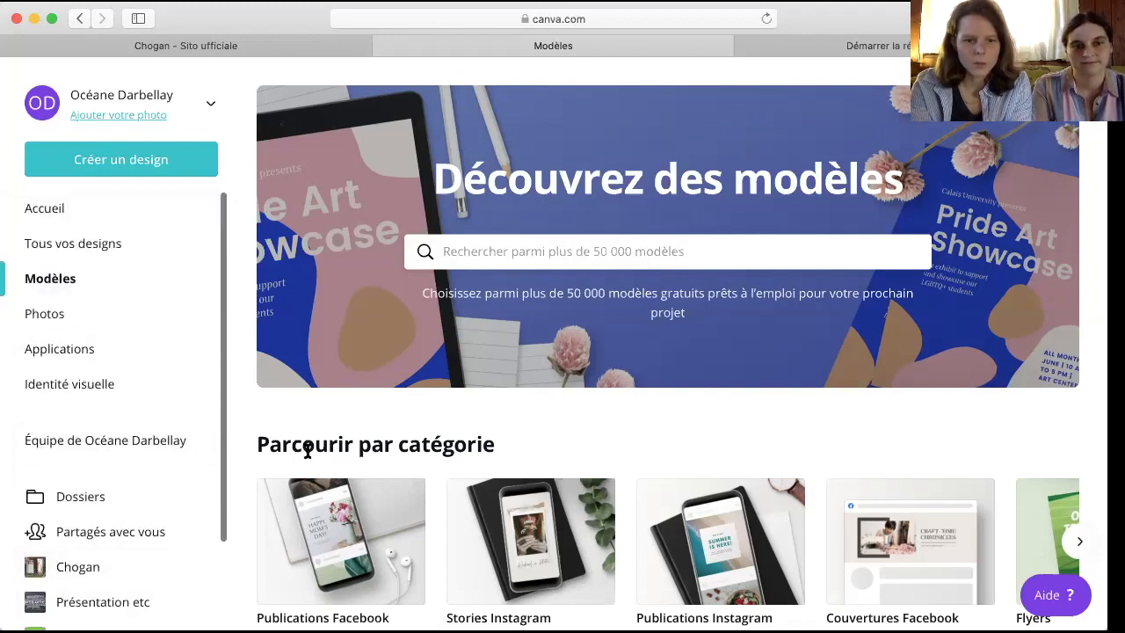
scroll(308, 451, down, 5)
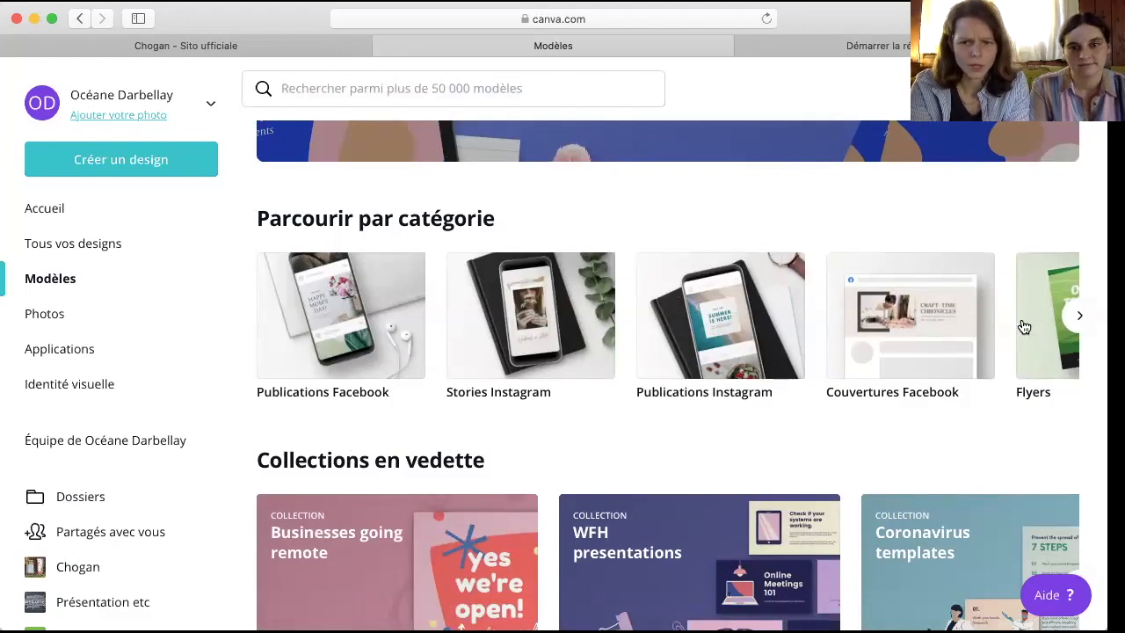
scroll(1024, 327, down, 4)
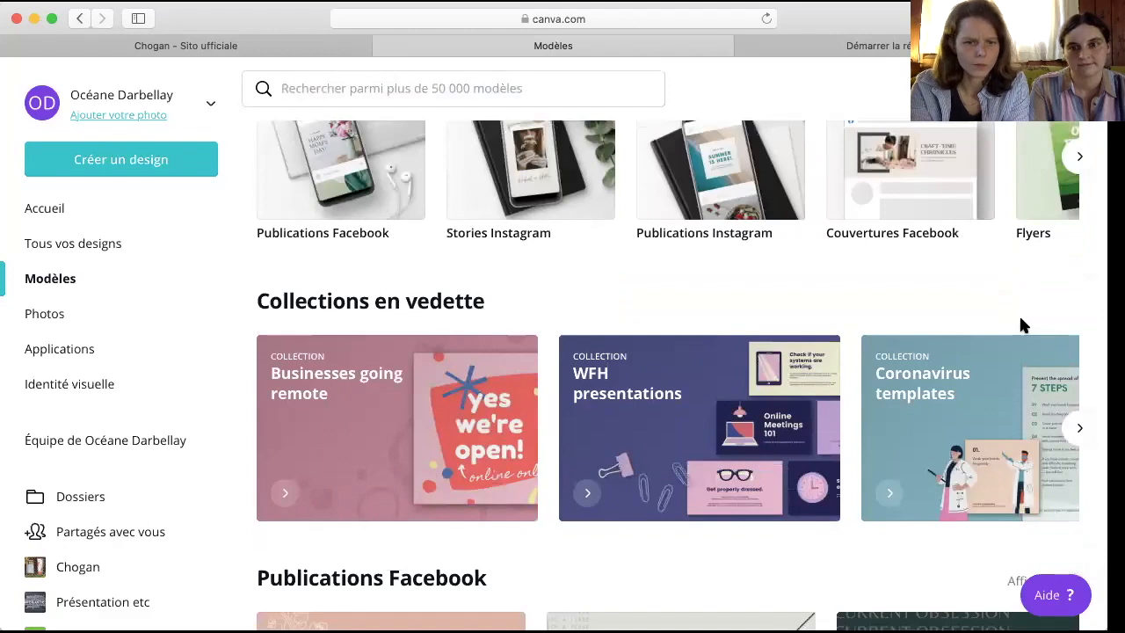
scroll(1022, 325, down, 3)
scroll(1024, 327, down, 6)
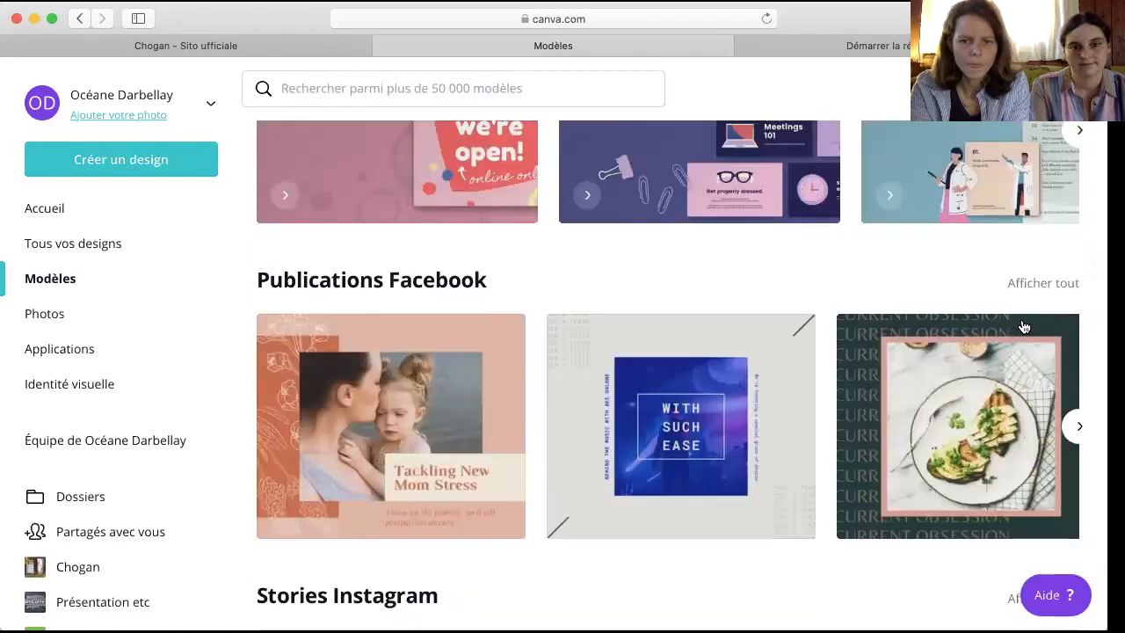
scroll(1024, 327, down, 3)
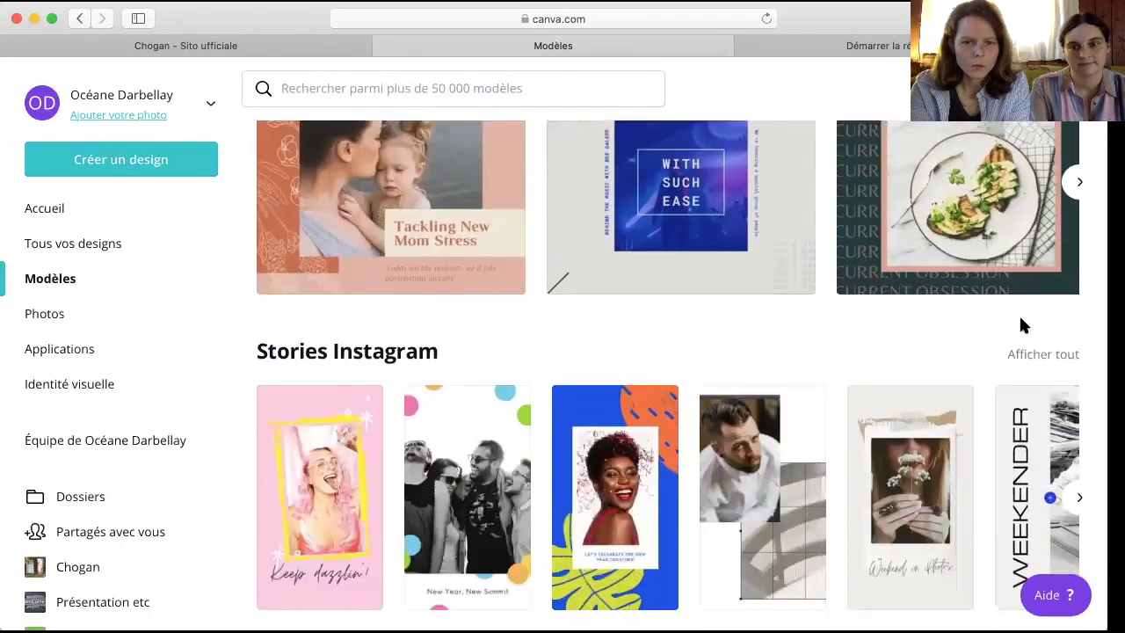
scroll(1024, 327, down, 3)
scroll(1022, 327, down, 2)
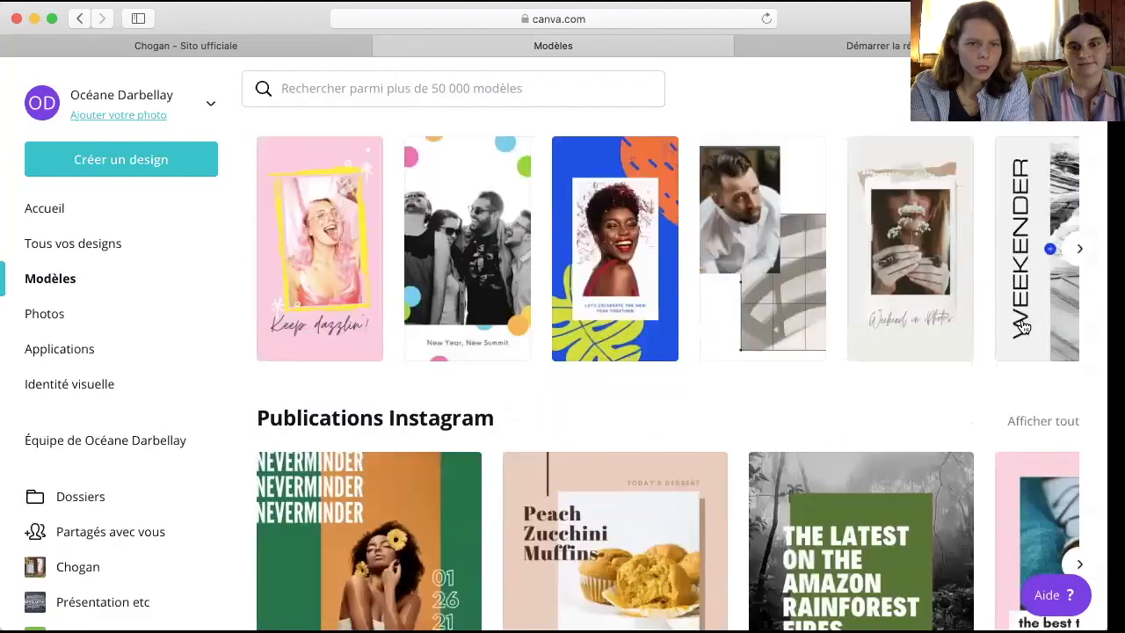
scroll(1022, 327, down, 5)
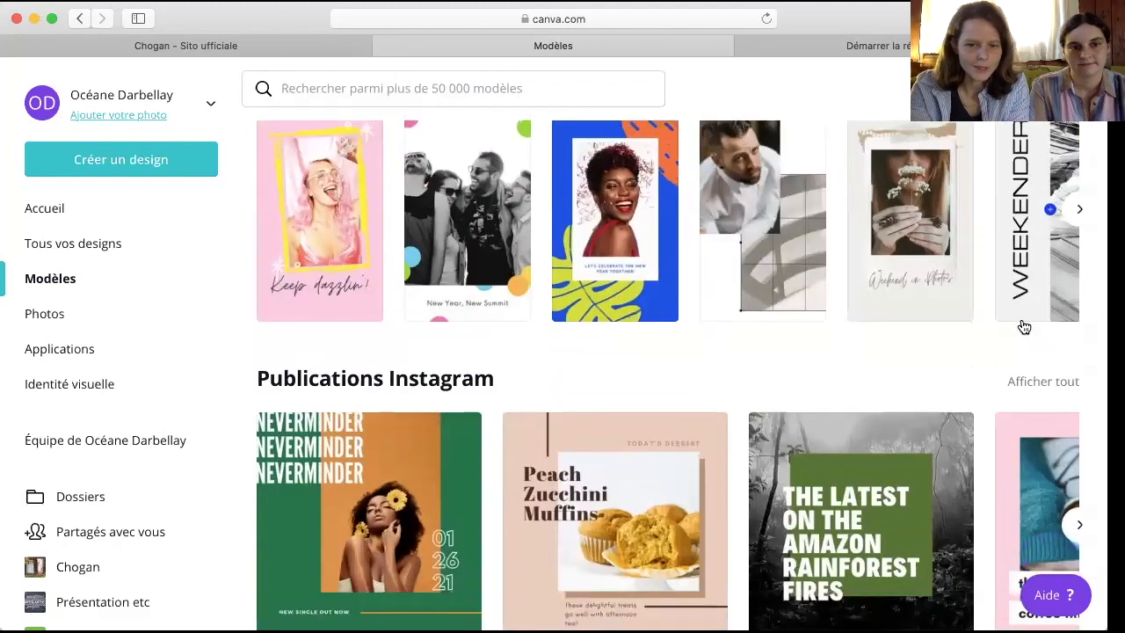
scroll(1024, 327, down, 4)
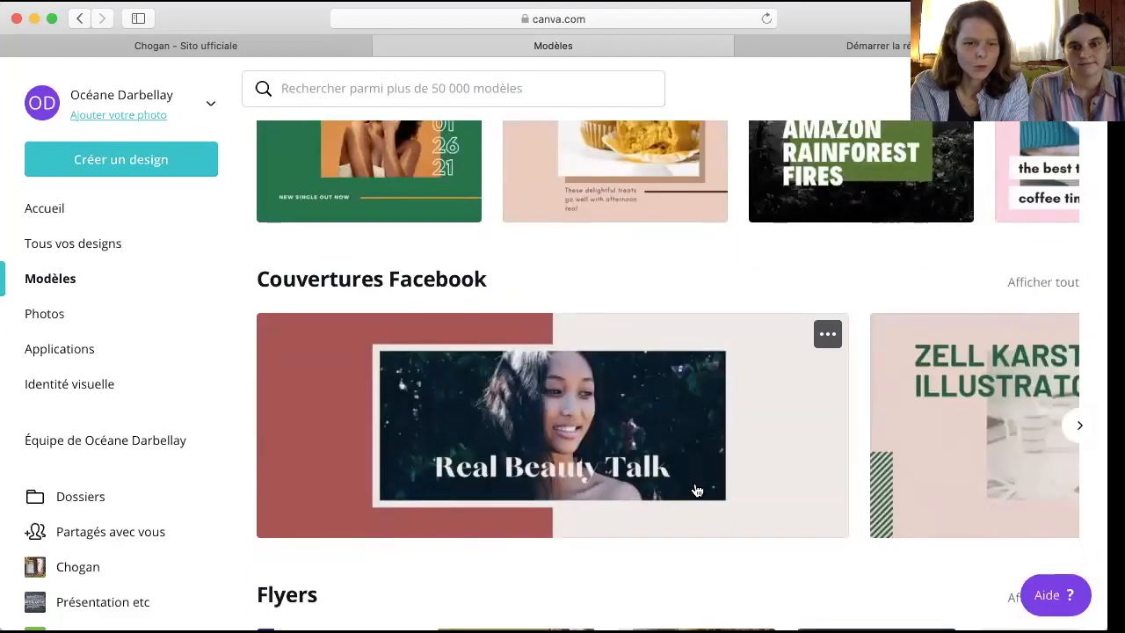
scroll(695, 484, down, 5)
scroll(695, 490, down, 2)
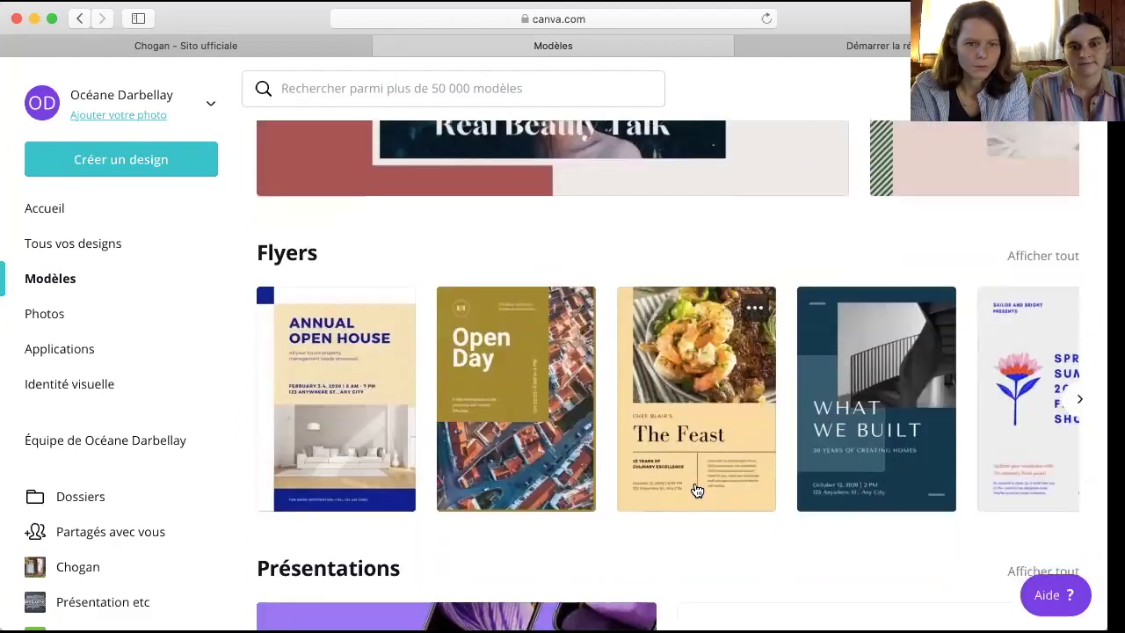
scroll(695, 490, down, 5)
scroll(695, 490, up, 10)
scroll(695, 489, up, 15)
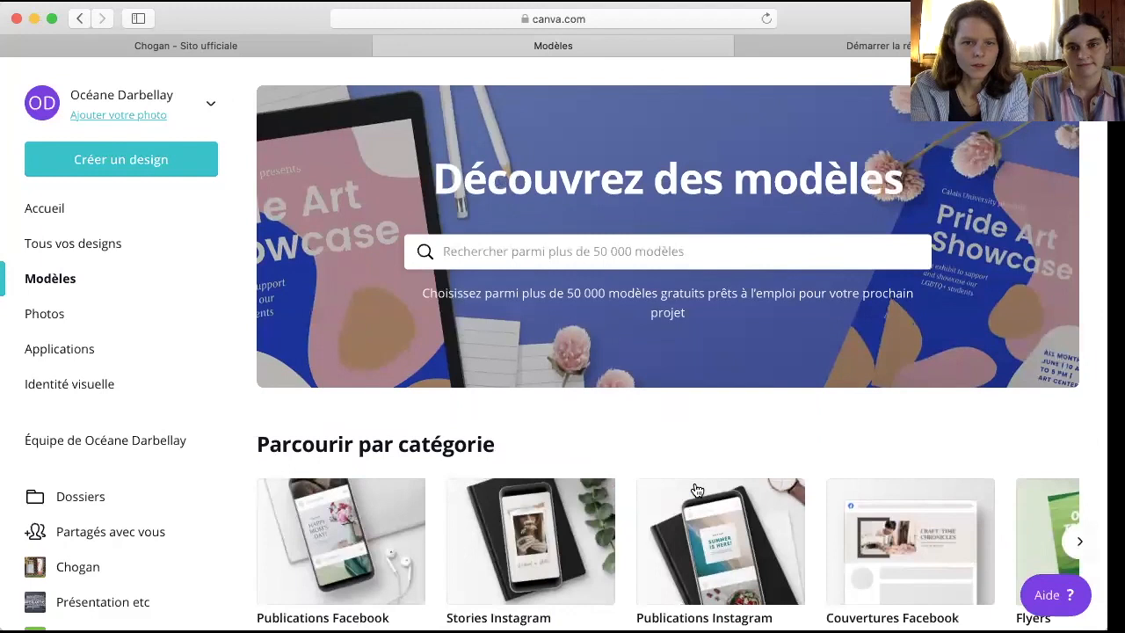
Step: Search the templates for "logo" and open the Logos category
click(539, 252)
text(logo)
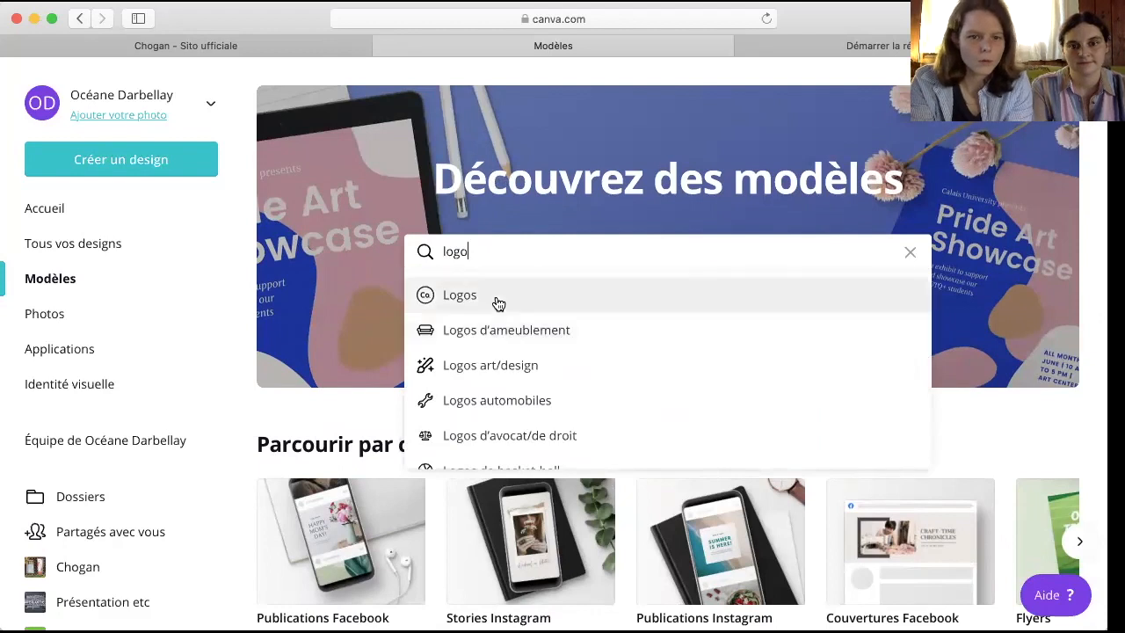
click(497, 303)
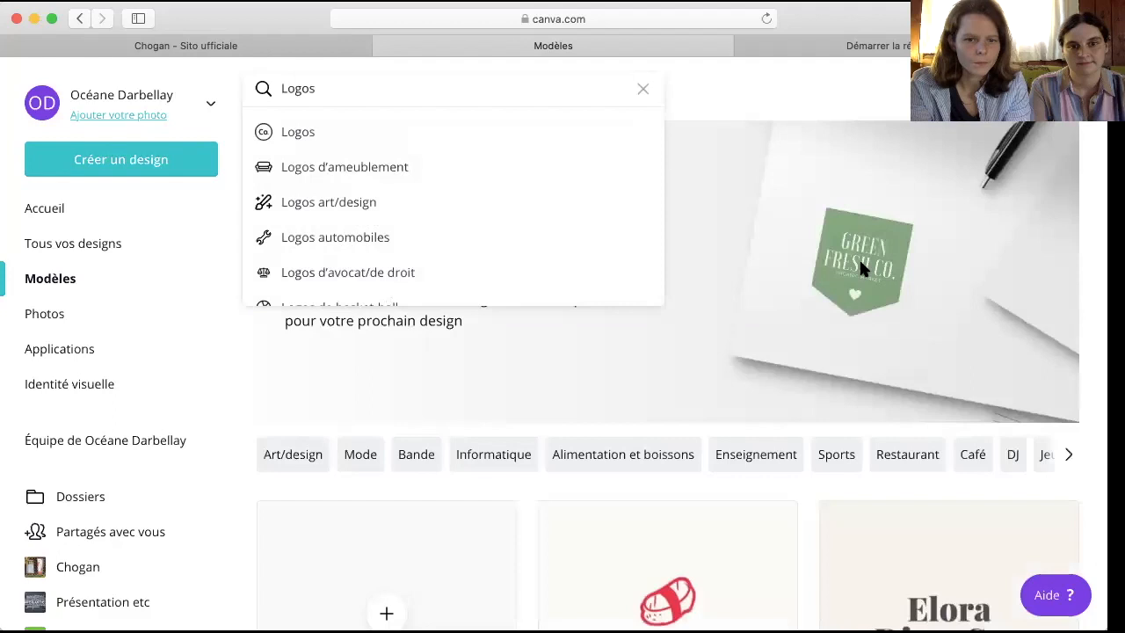
Step: Create a new blank logo design from the Logos template category
scroll(862, 269, down, 3)
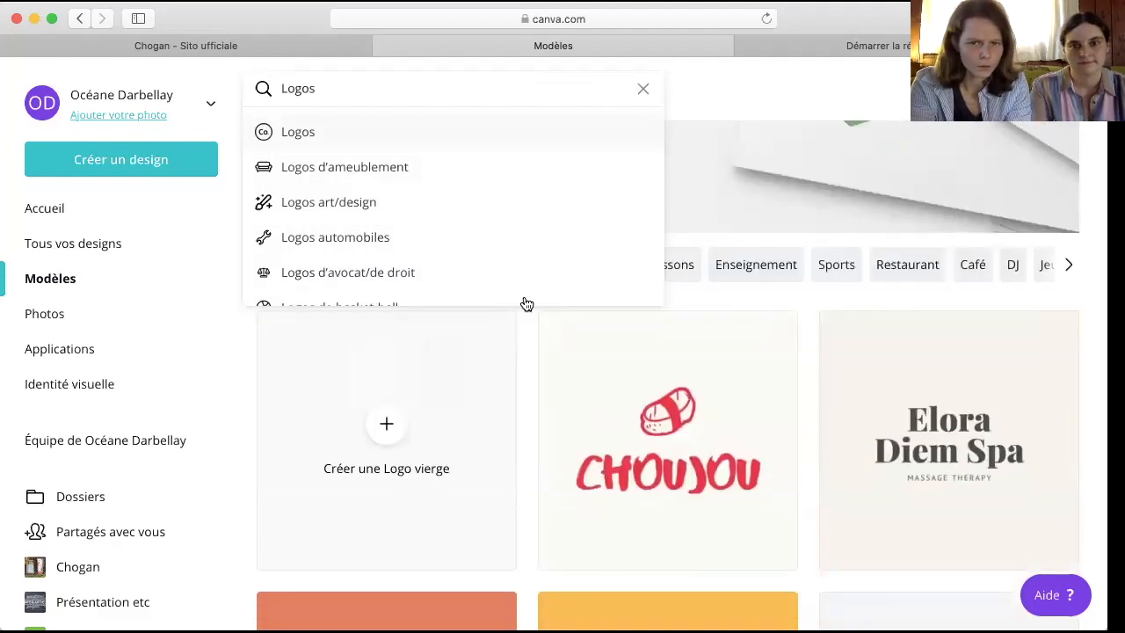
scroll(645, 437, down, 2)
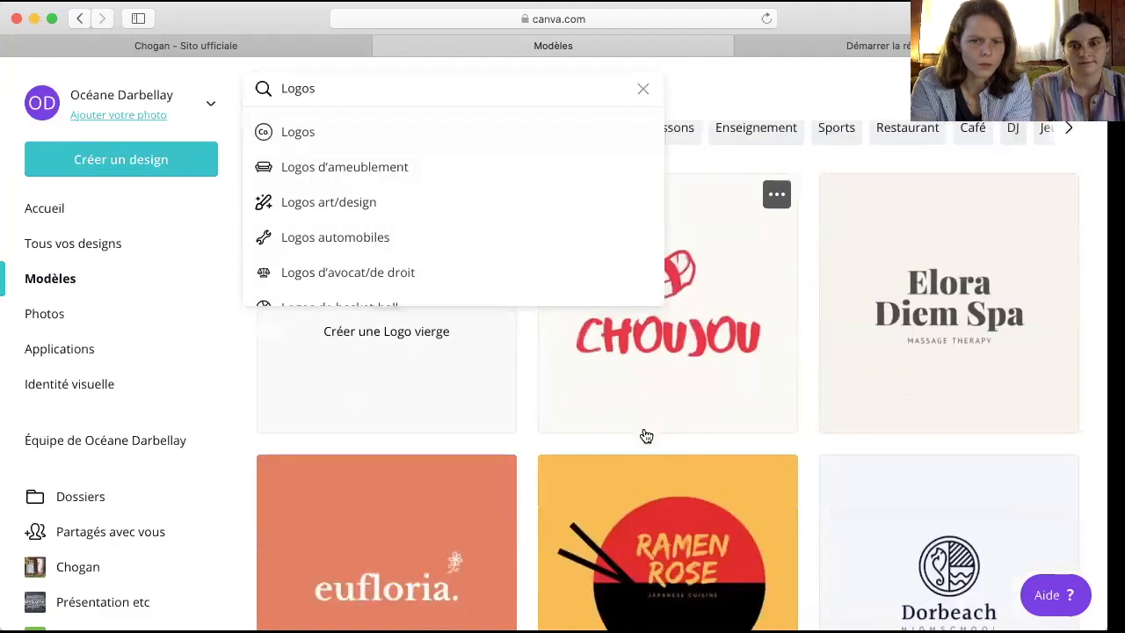
scroll(645, 437, up, 2)
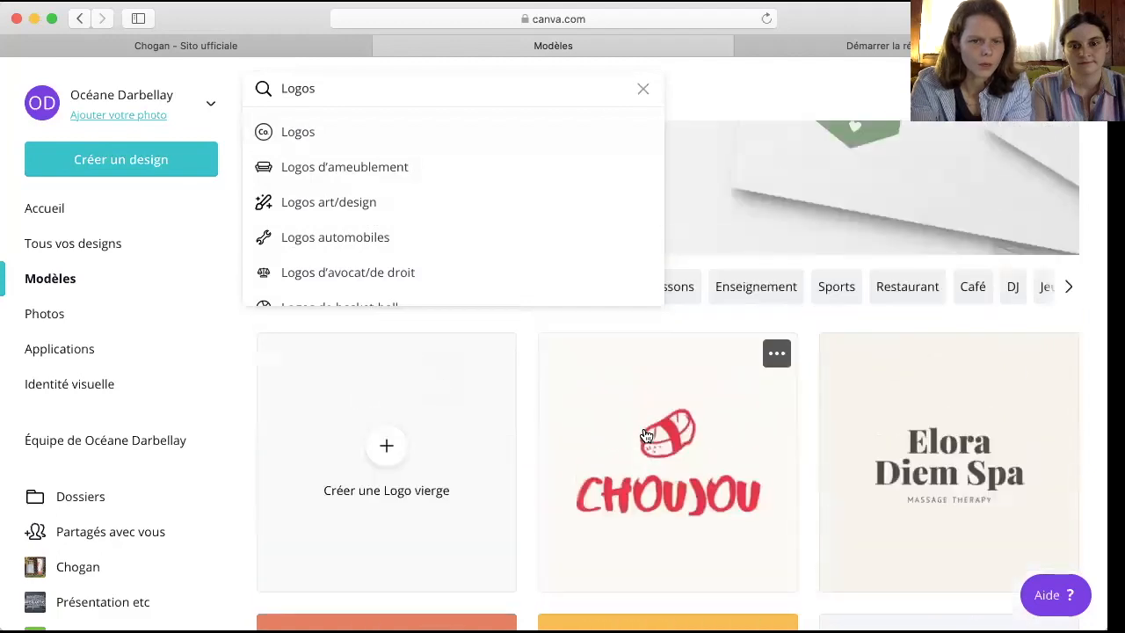
click(387, 448)
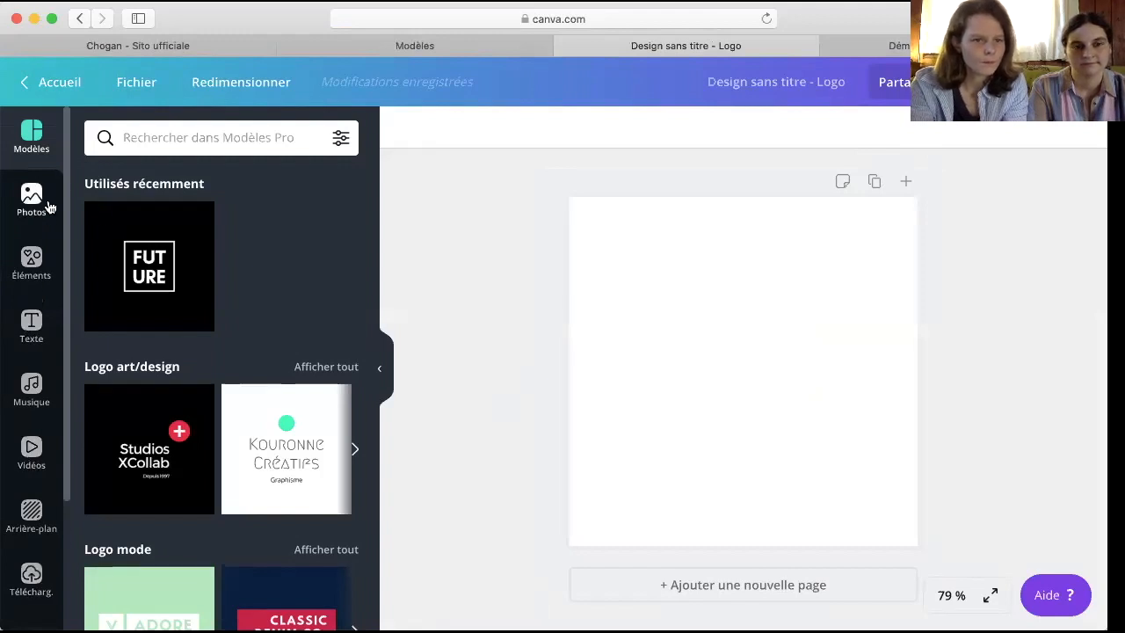
Step: Search the photo library for "nature" using the recent searches
click(32, 199)
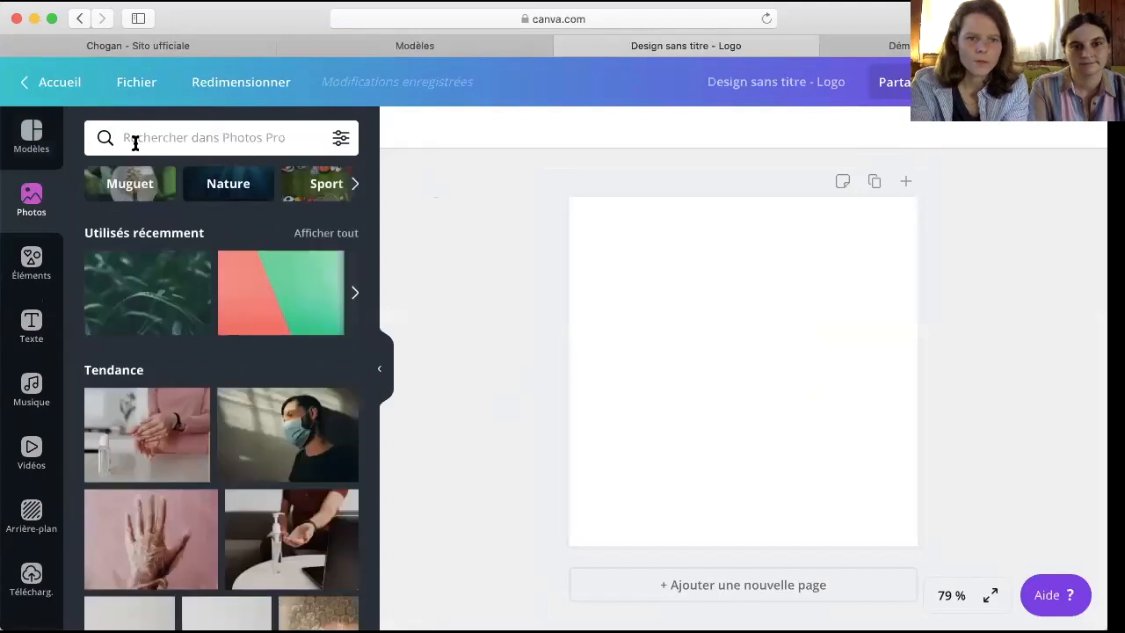
click(135, 144)
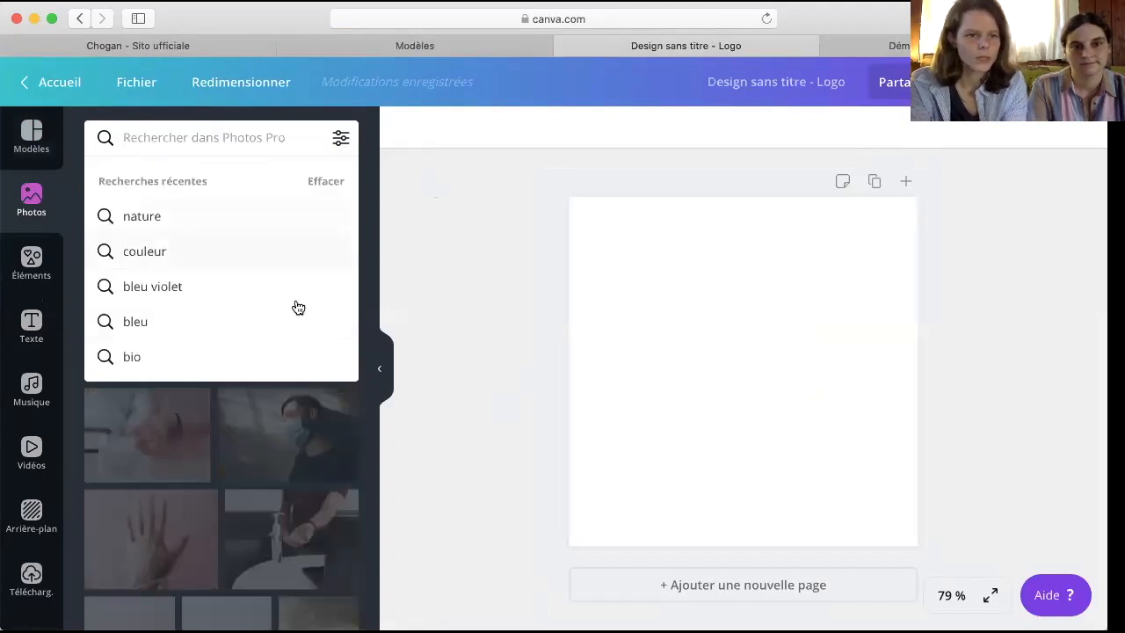
click(276, 227)
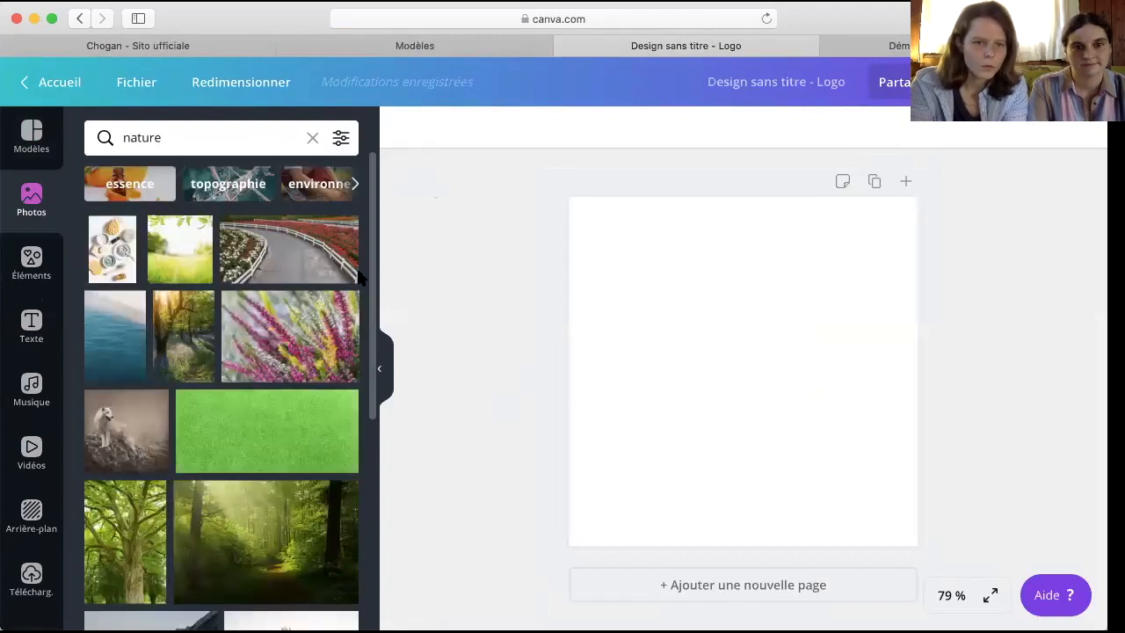
mouse_move(338, 276)
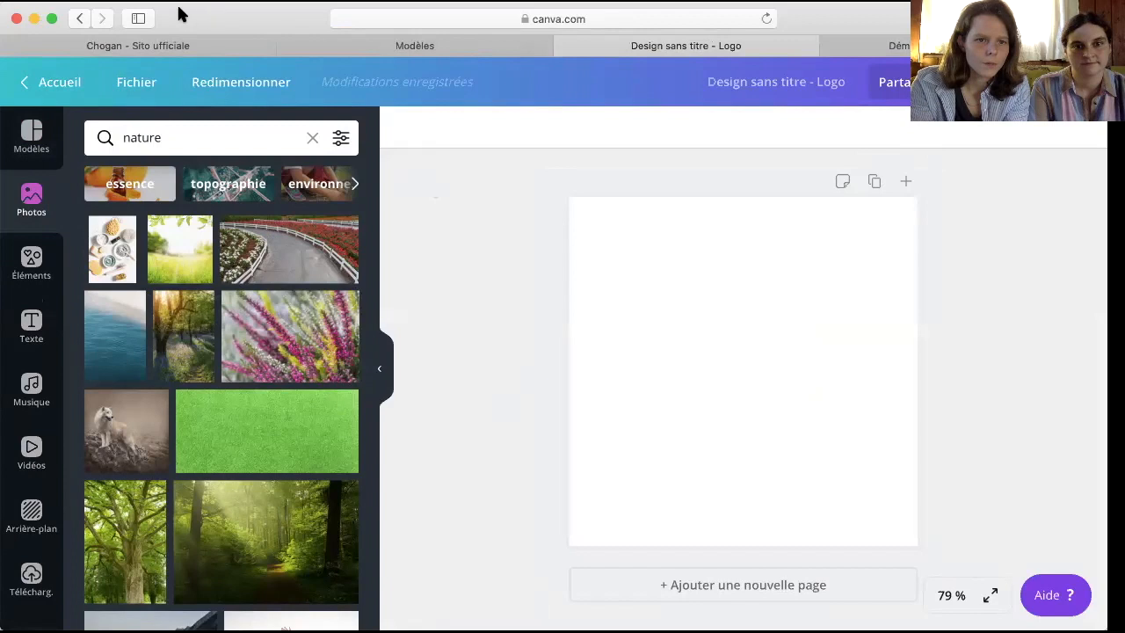
Step: Filter the nature photos to free ones (Gratuit) and look through the matching pictures
click(342, 138)
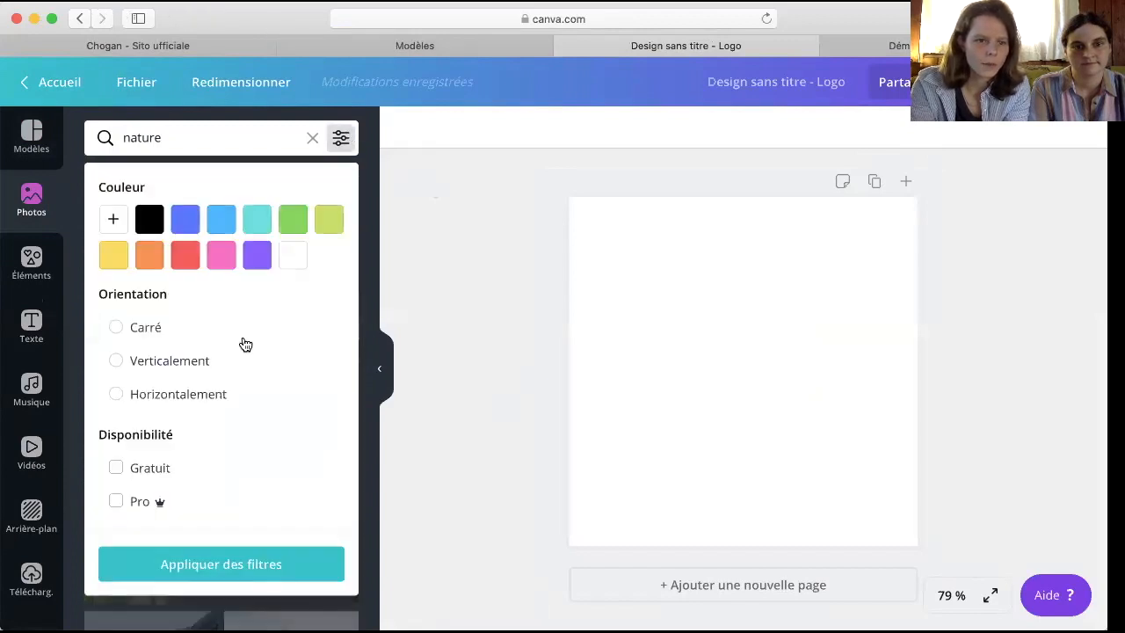
click(159, 471)
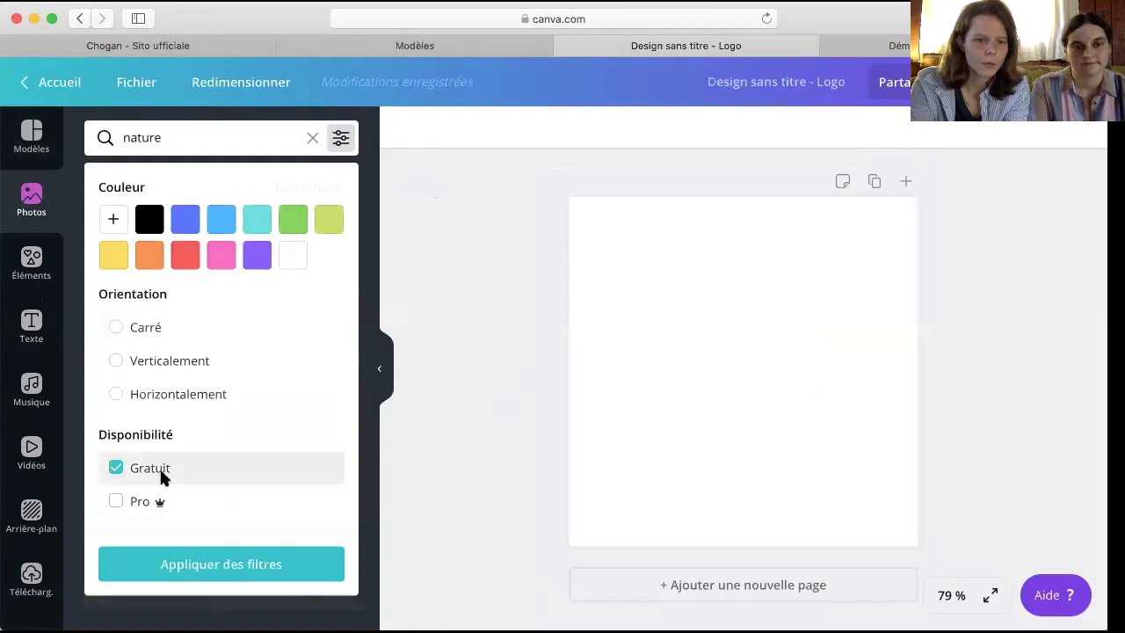
click(247, 567)
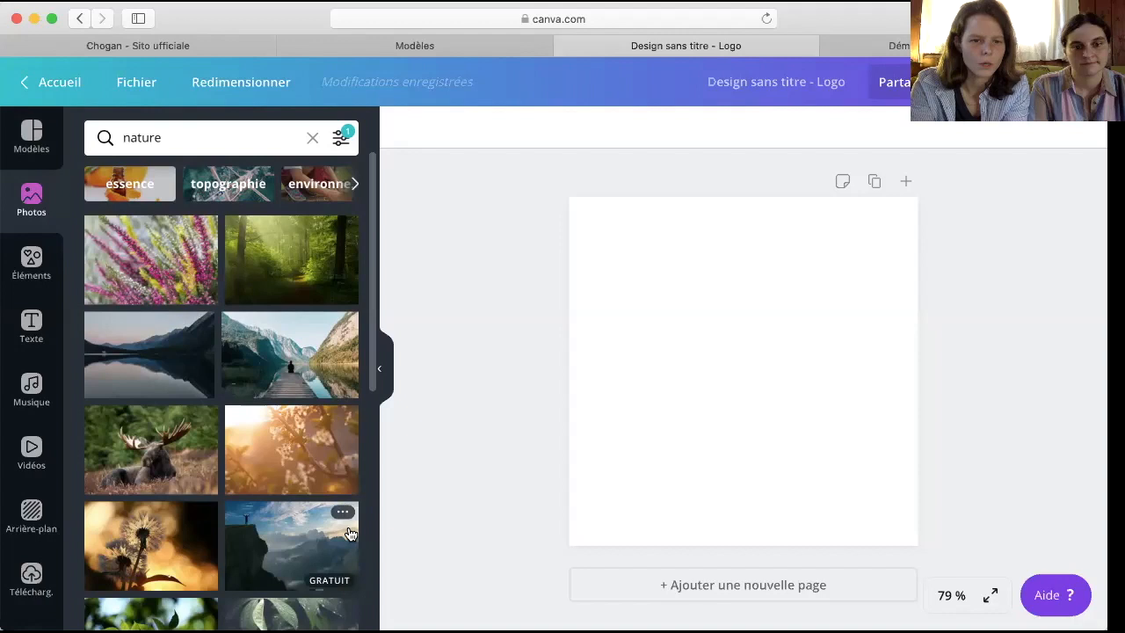
scroll(349, 534, down, 3)
scroll(350, 527, down, 10)
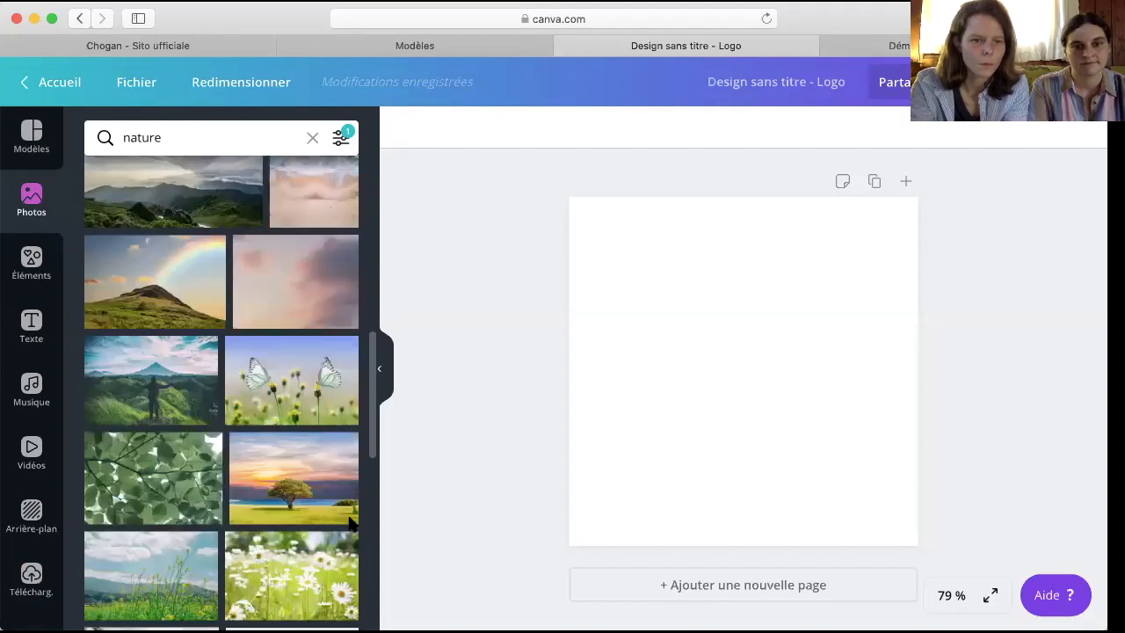
scroll(349, 512, down, 4)
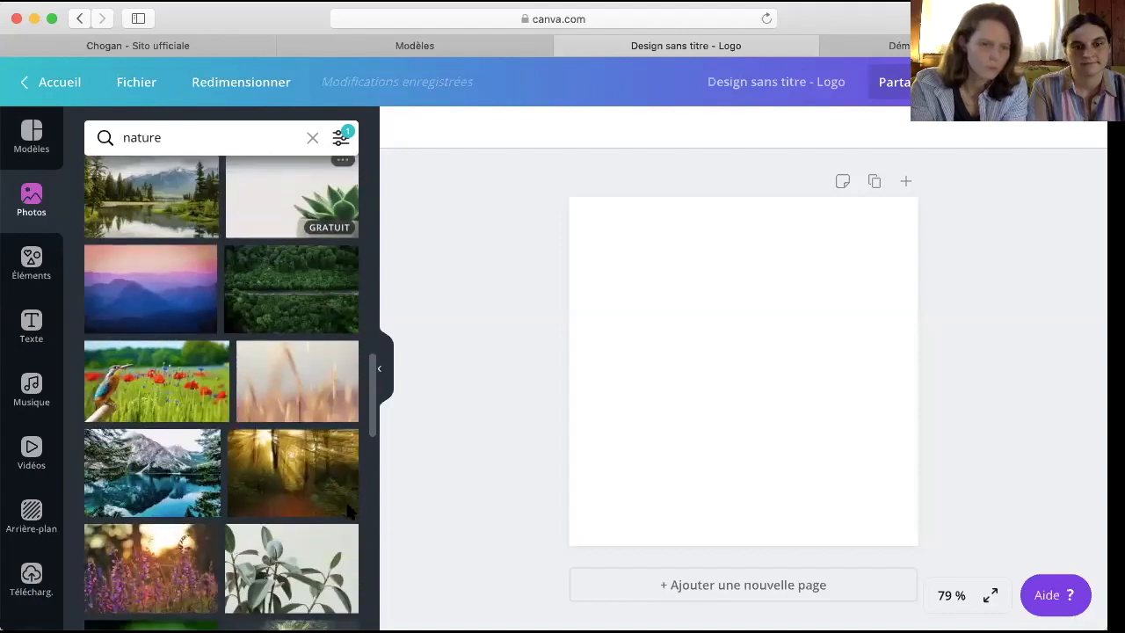
scroll(349, 512, down, 3)
scroll(346, 510, up, 10)
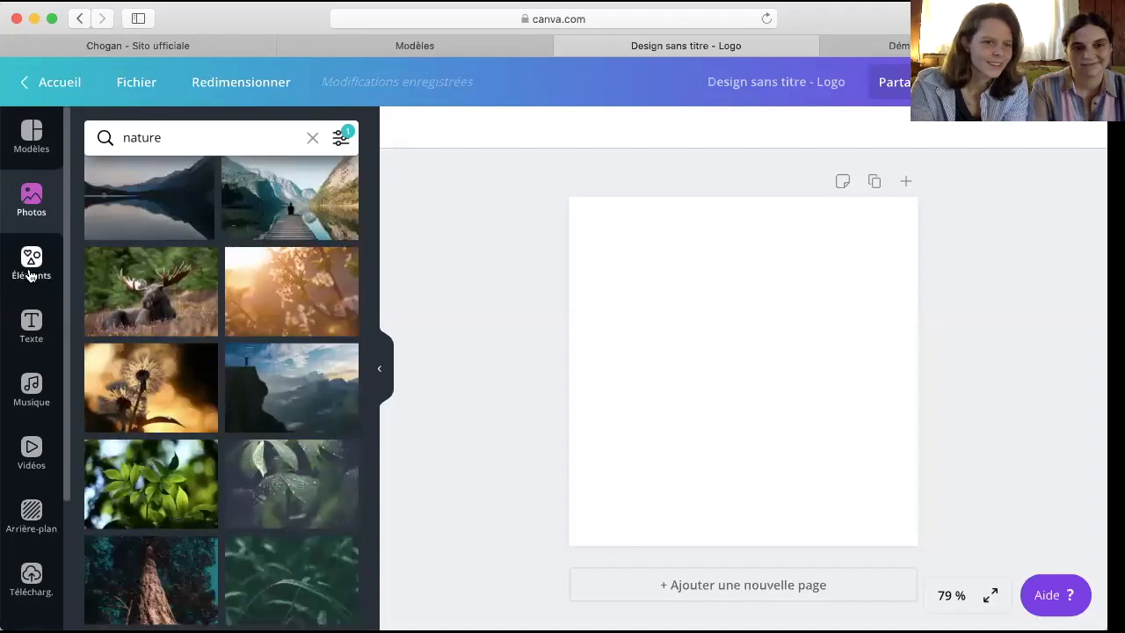
Step: Examine the kinds of design elements on offer, including grids, shapes, frames, stickers, charts, gradients and lines
click(29, 276)
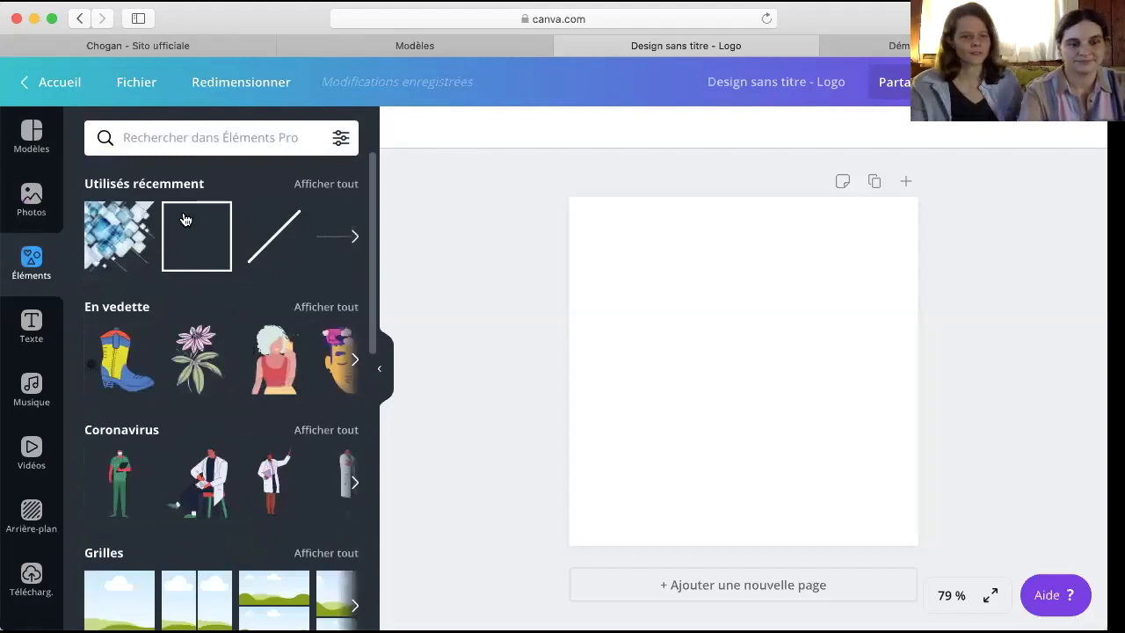
scroll(182, 290, down, 2)
scroll(182, 295, up, 2)
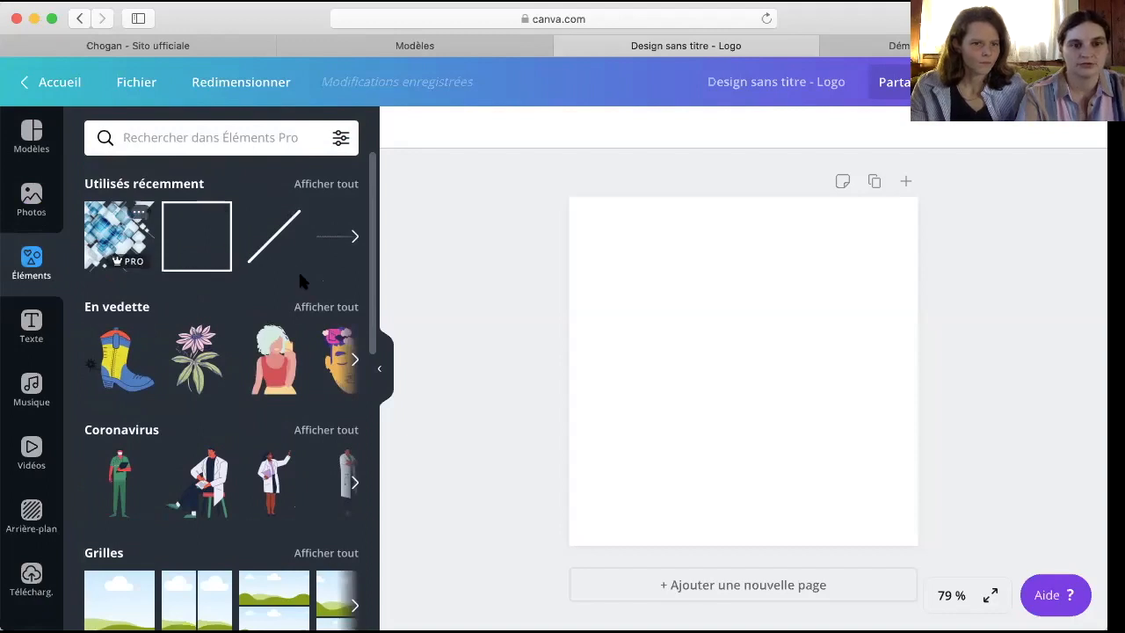
scroll(264, 246, down, 3)
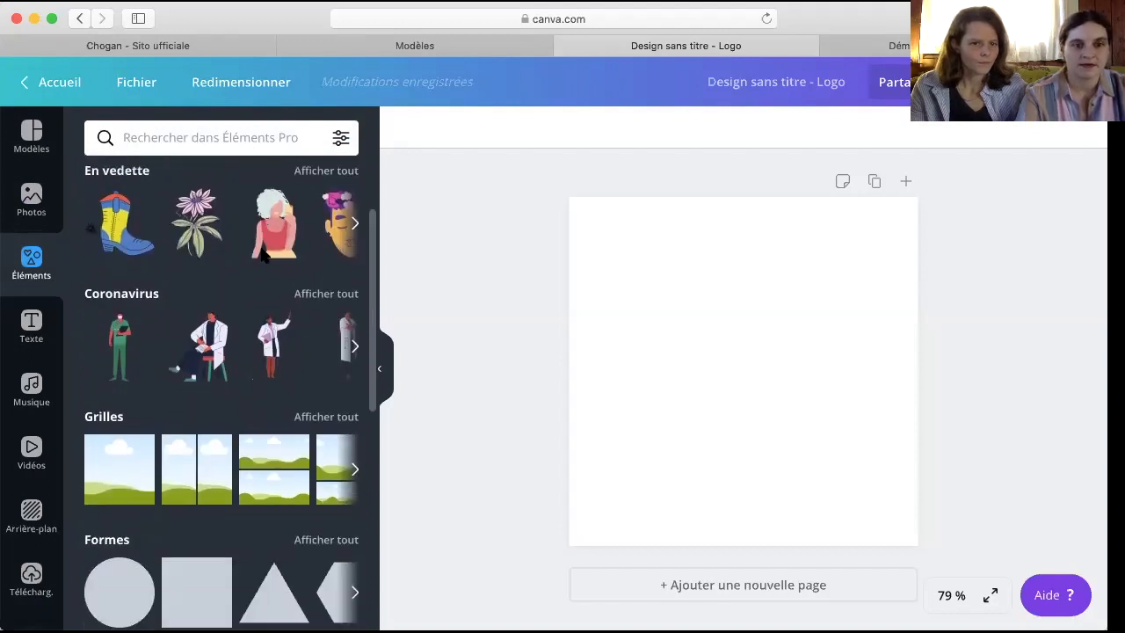
scroll(197, 228, down, 2)
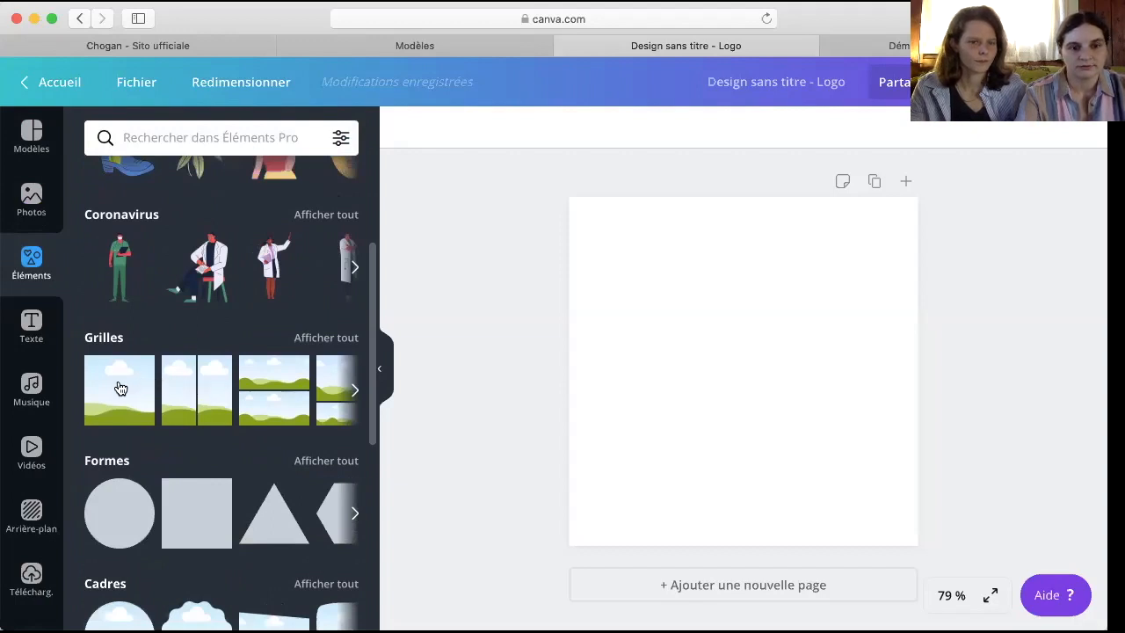
scroll(290, 391, right, 1)
scroll(342, 386, right, 5)
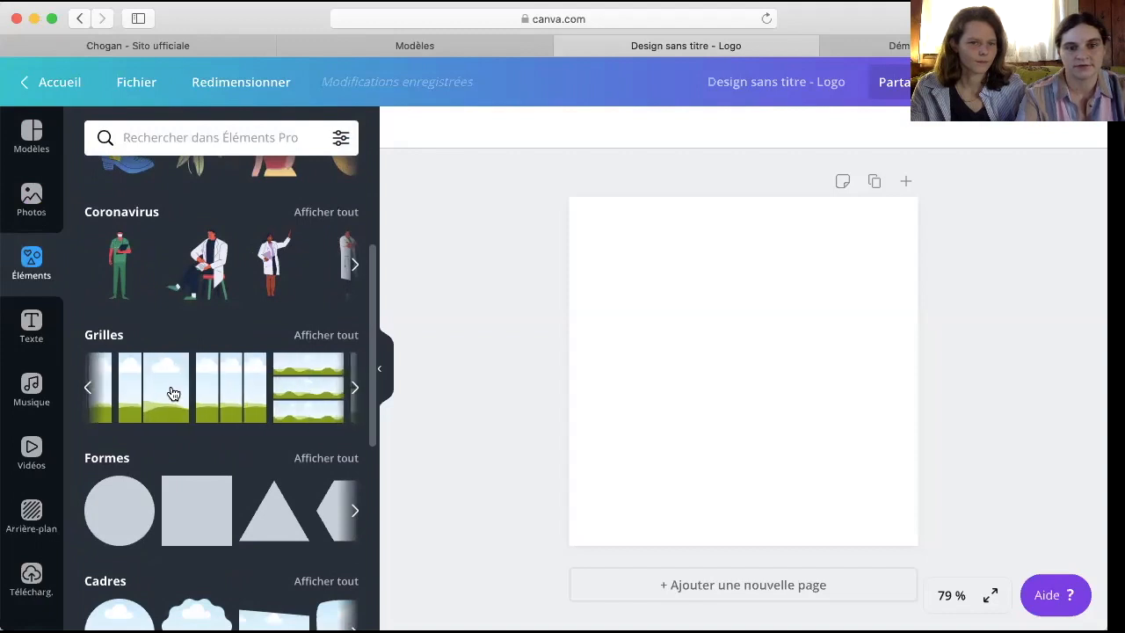
scroll(263, 406, down, 2)
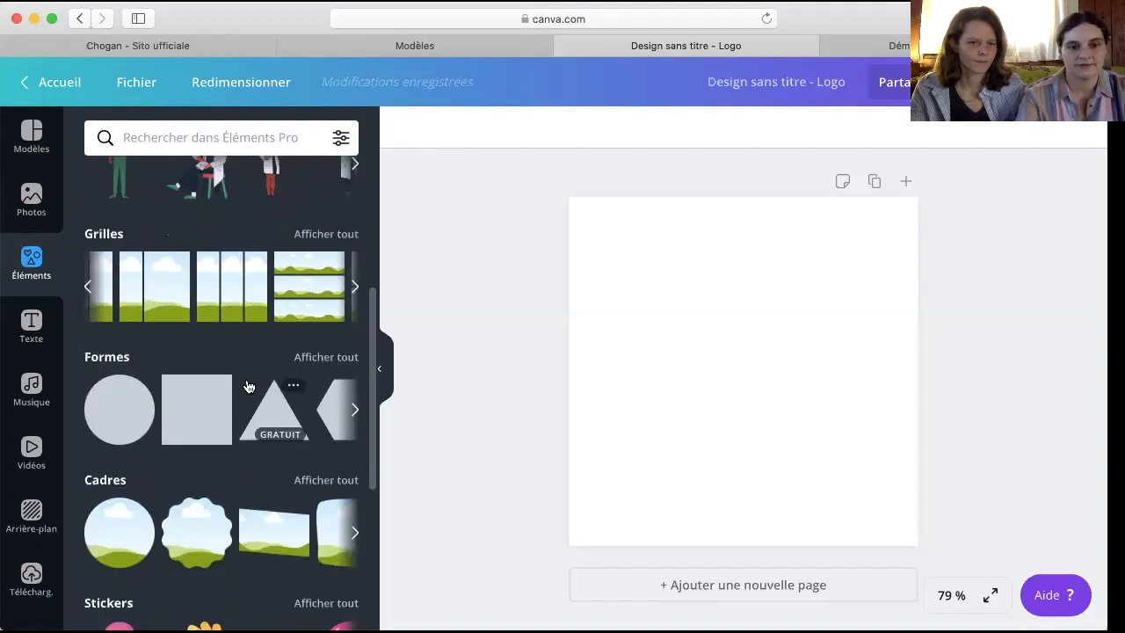
scroll(211, 408, down, 1)
scroll(166, 422, down, 3)
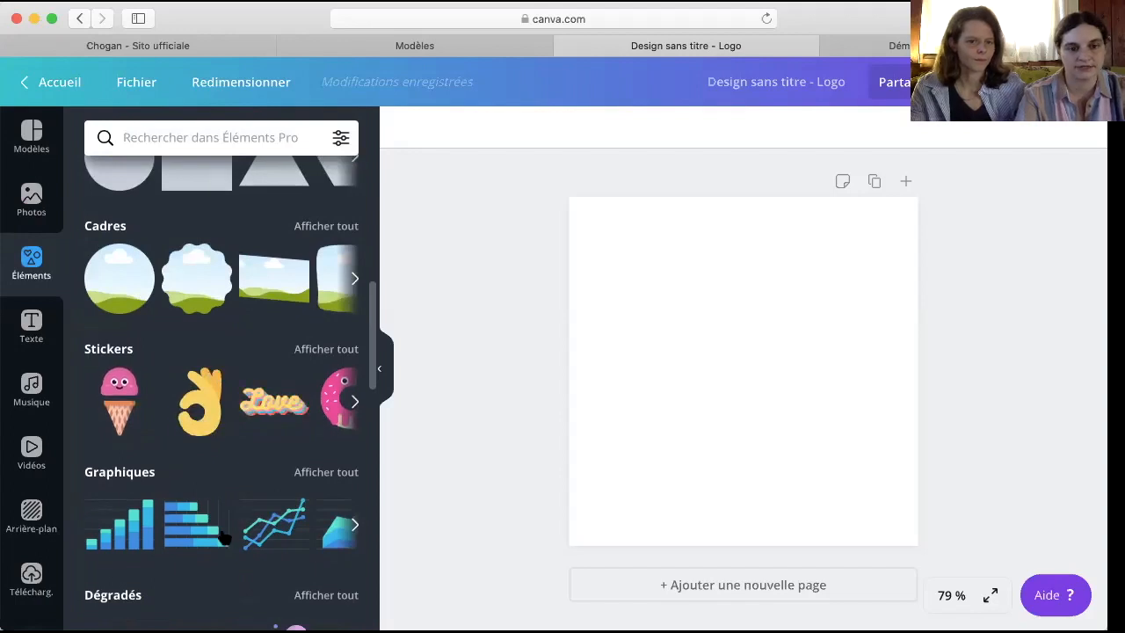
scroll(219, 532, down, 3)
scroll(225, 538, down, 3)
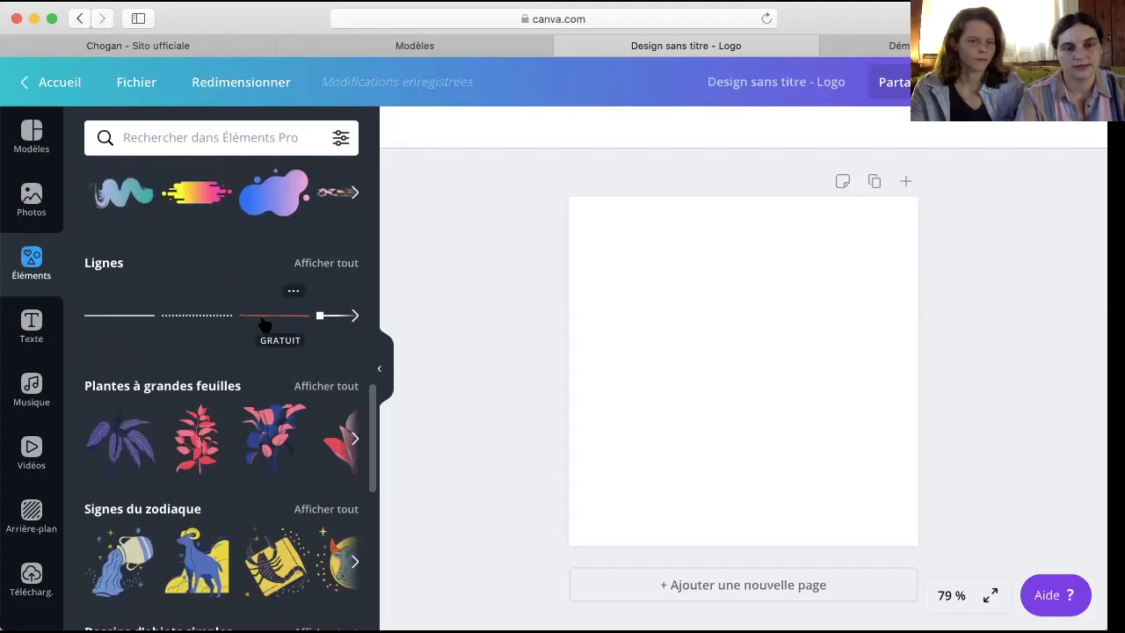
Step: Search the design elements for "carre"
scroll(251, 325, up, 5)
scroll(261, 318, up, 2)
click(290, 136)
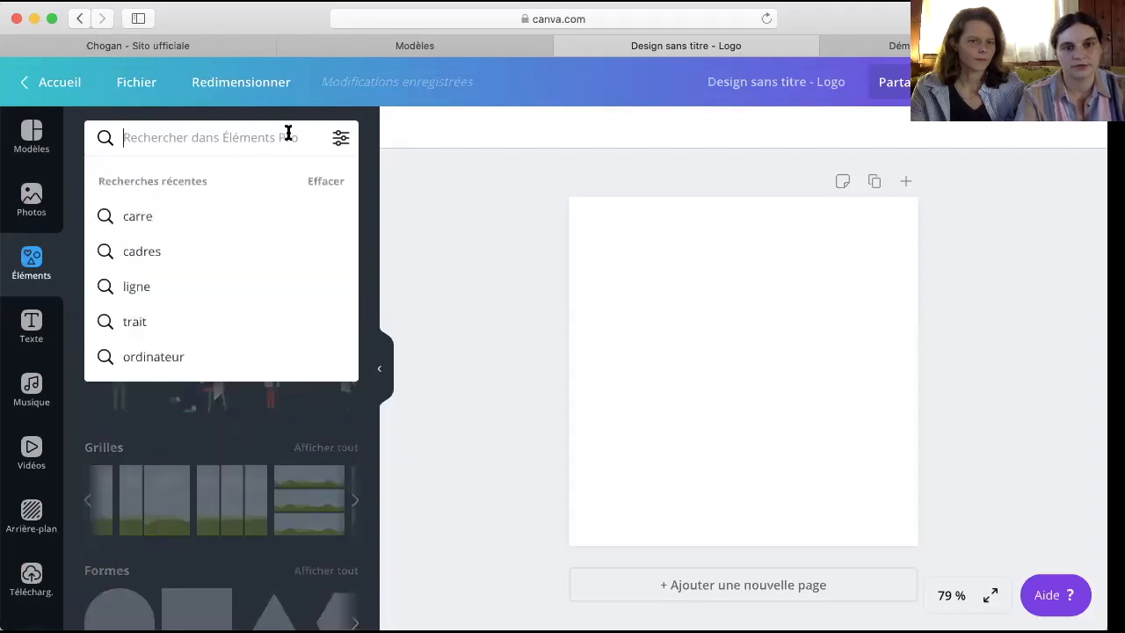
text(carre)
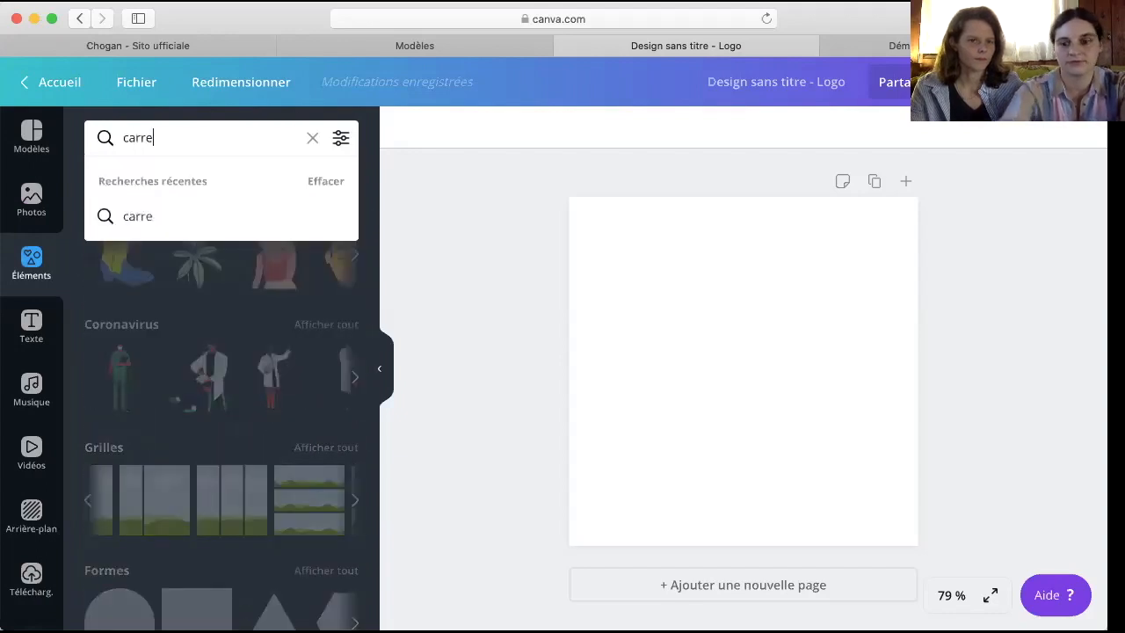
key(Return)
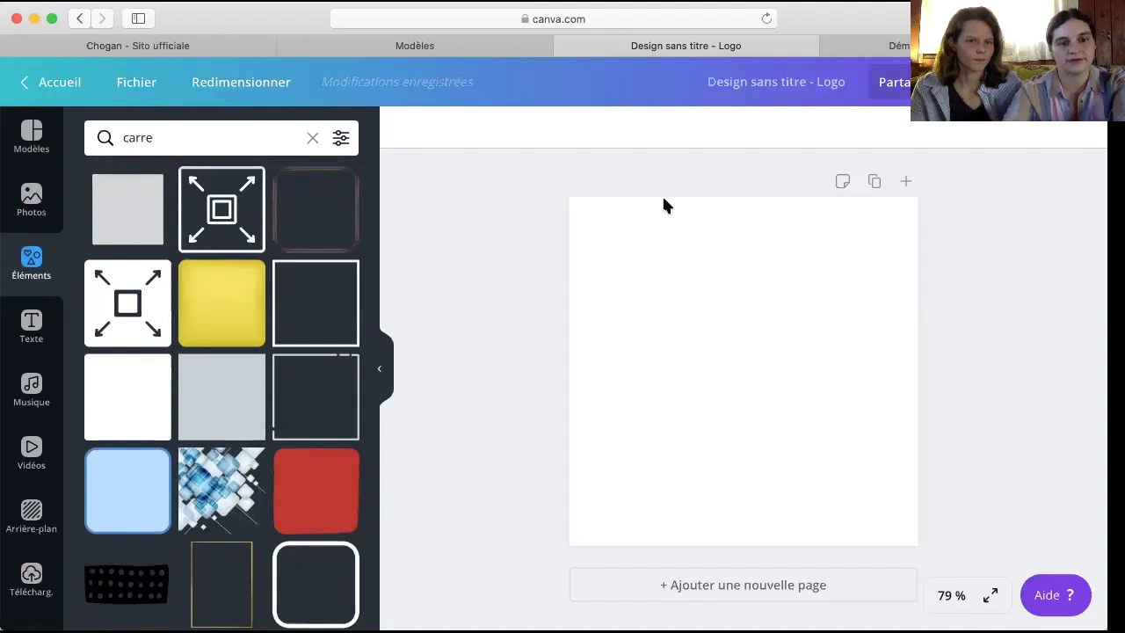
Step: Try the free thin square outline in black on the page, and delete it
click(305, 275)
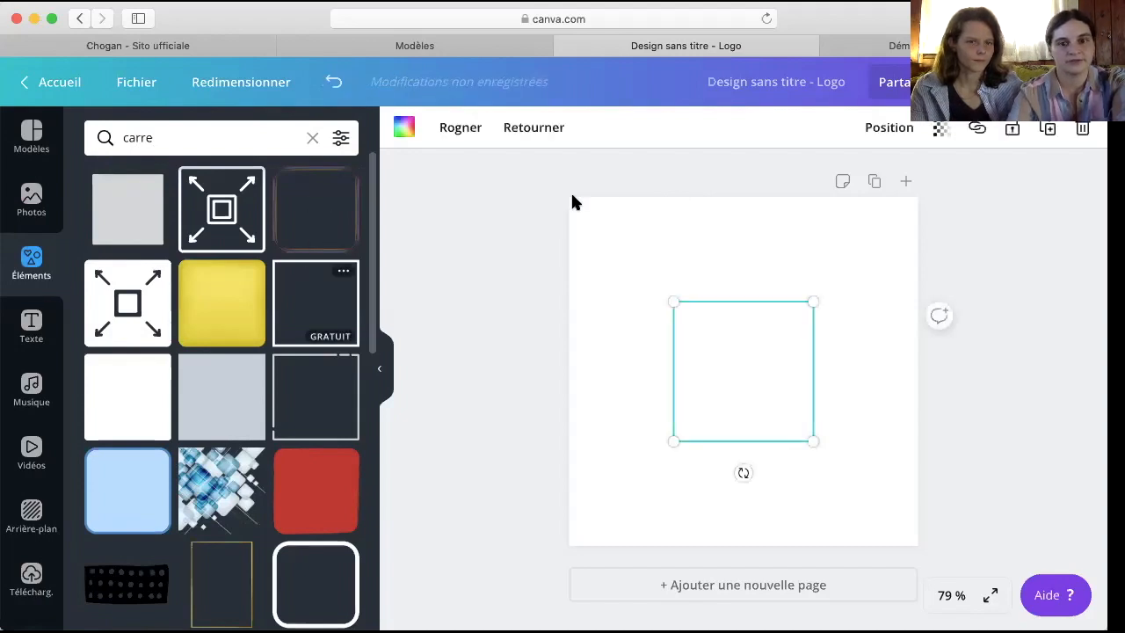
click(404, 127)
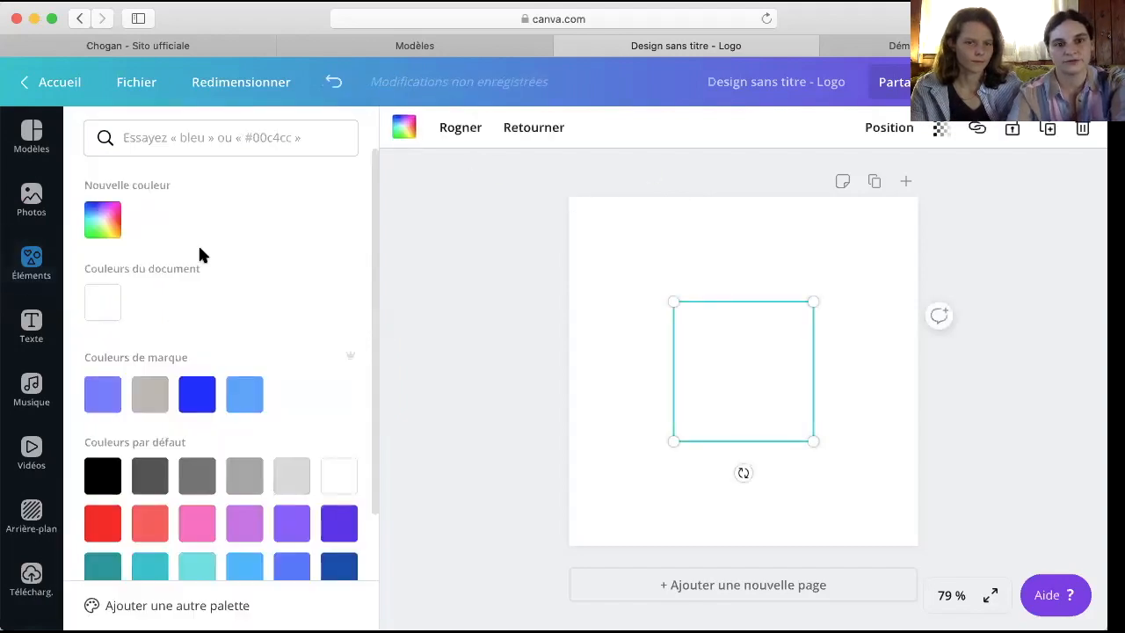
click(98, 474)
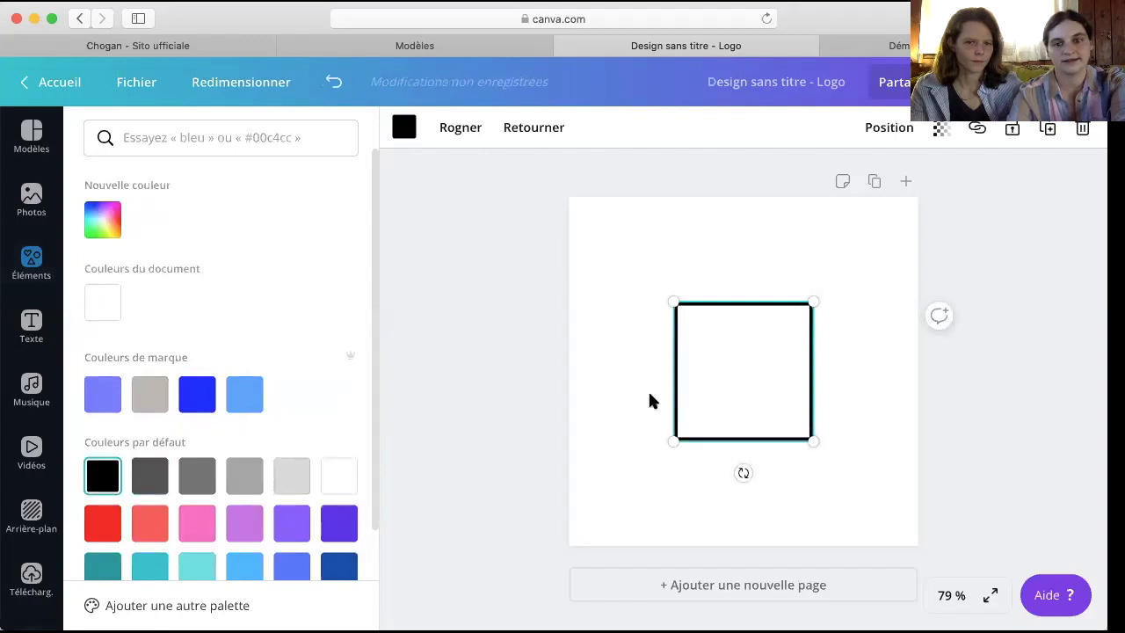
key(BackSpace)
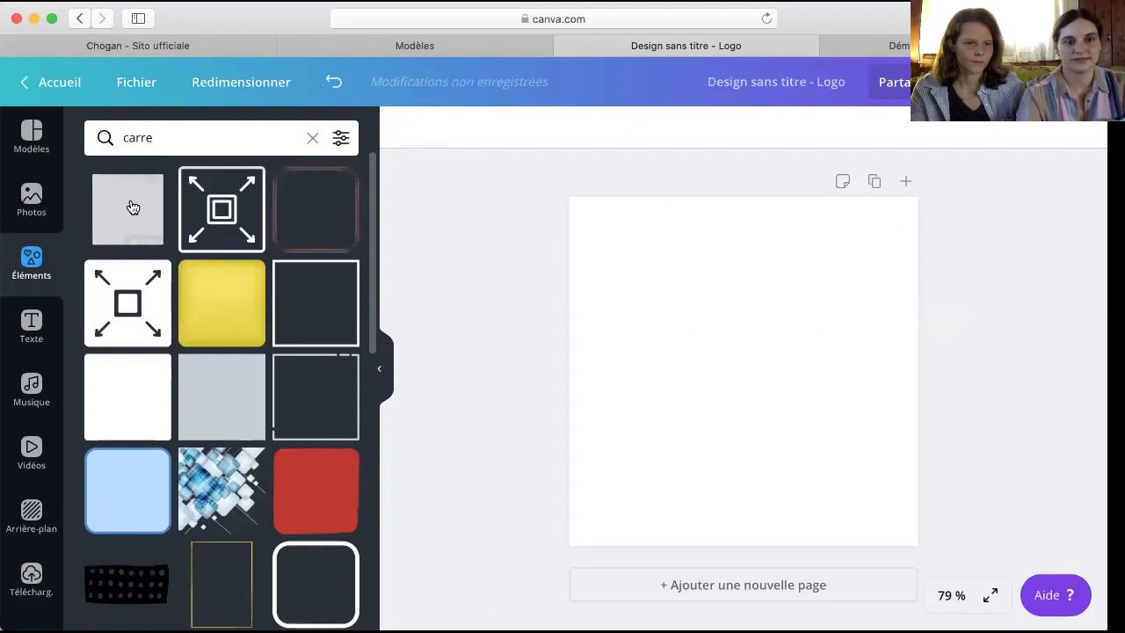
Step: Search the design elements for "fleur", look through the flower graphics, and clear the search
click(39, 264)
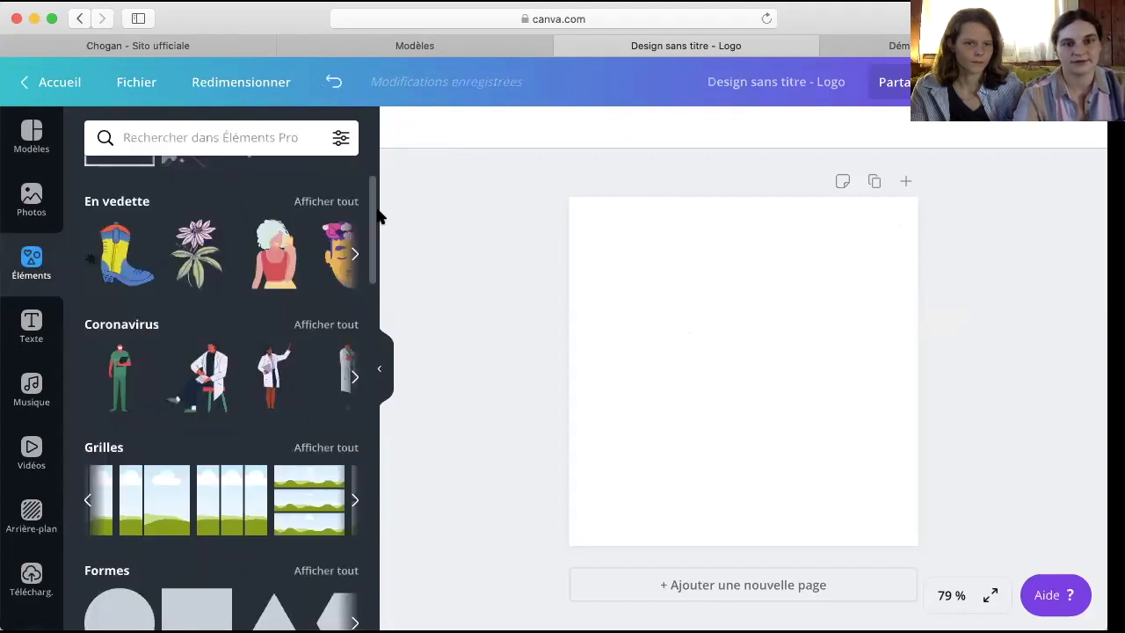
click(304, 140)
text(fleur)
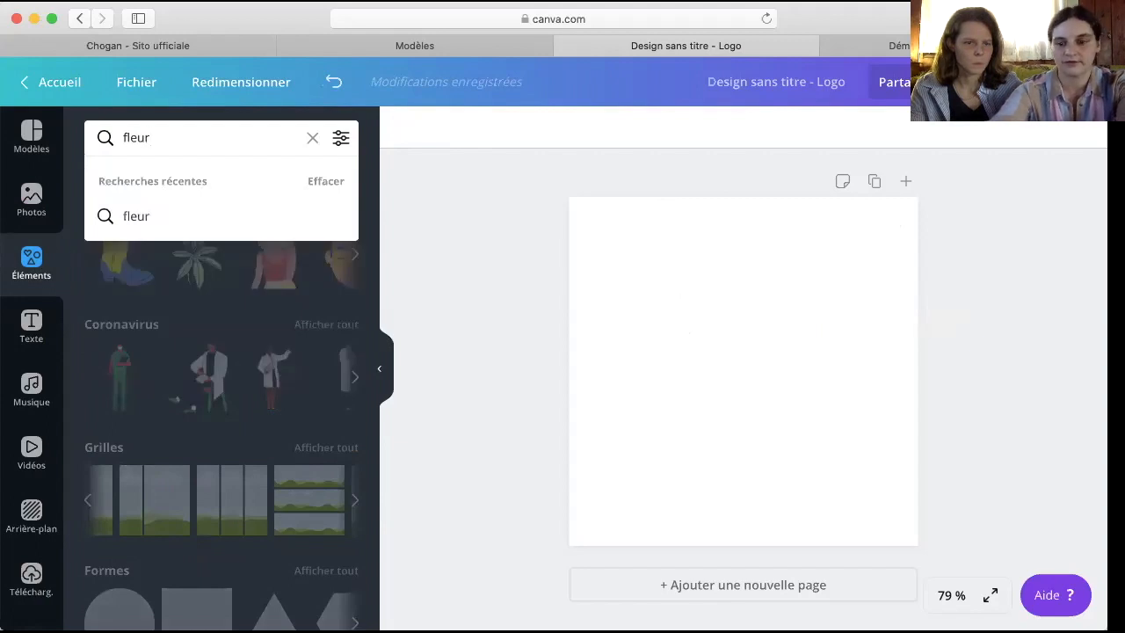
key(Return)
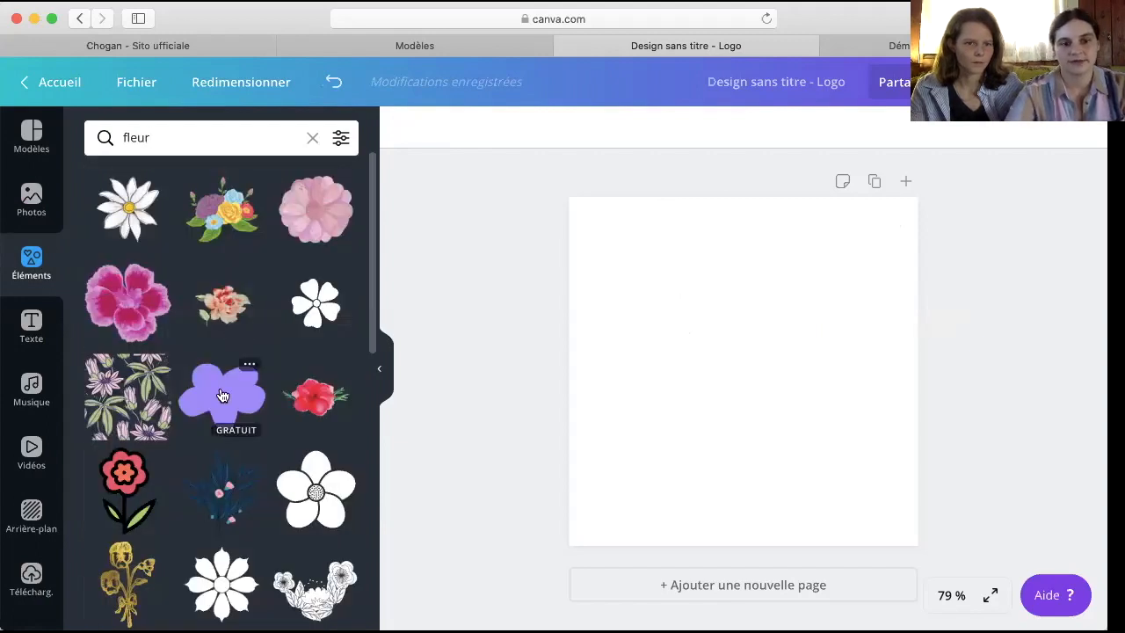
scroll(222, 395, down, 3)
scroll(222, 395, up, 3)
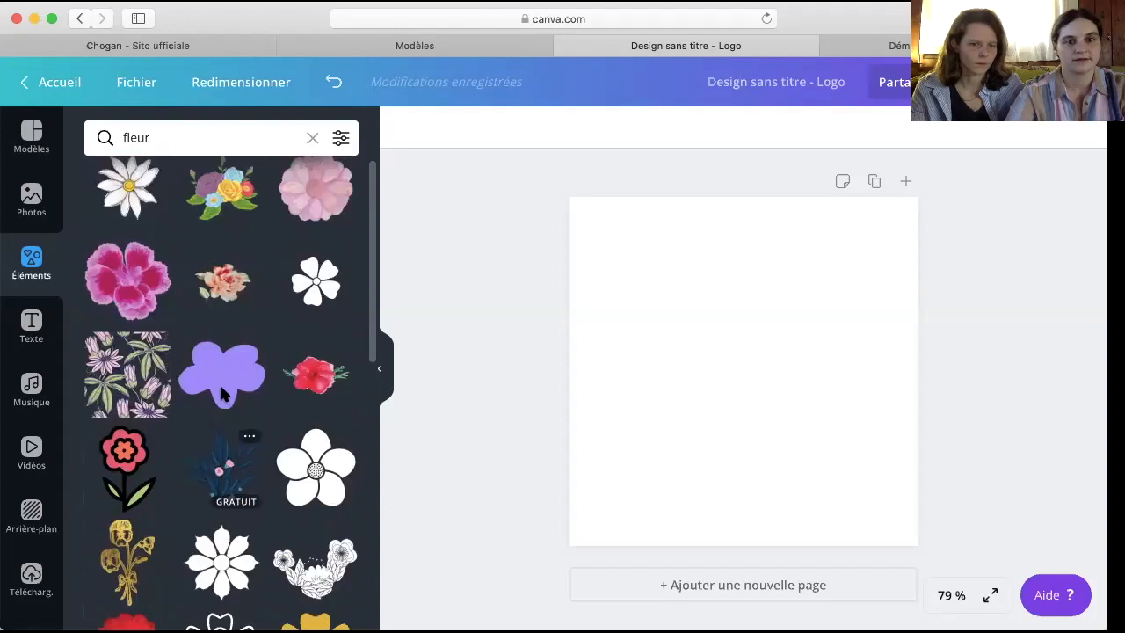
click(309, 138)
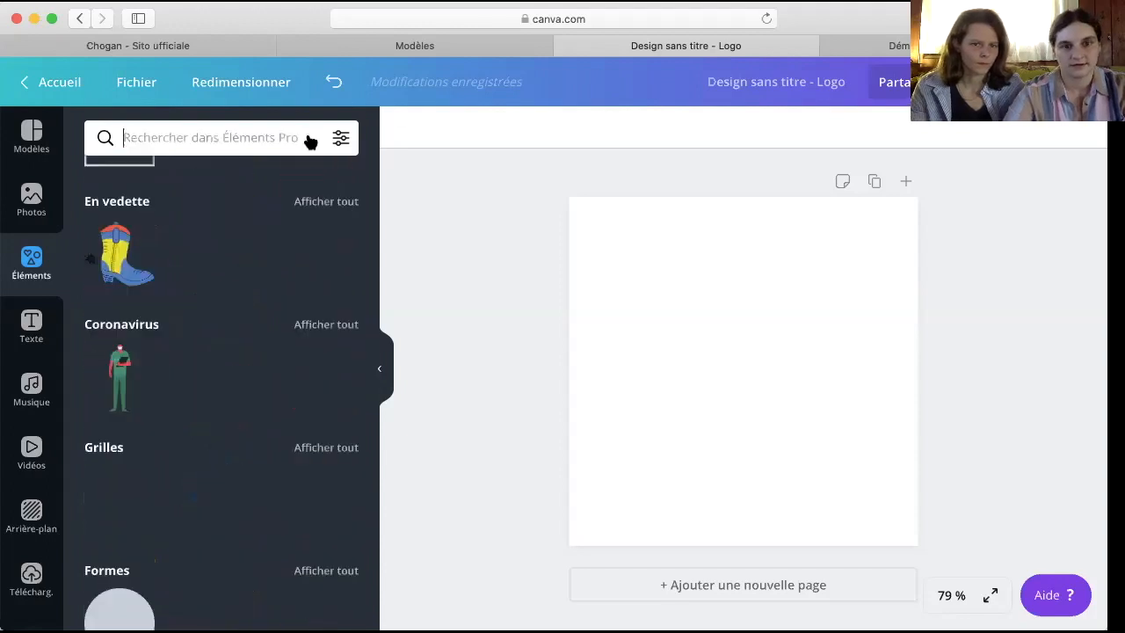
scroll(299, 240, down, 1)
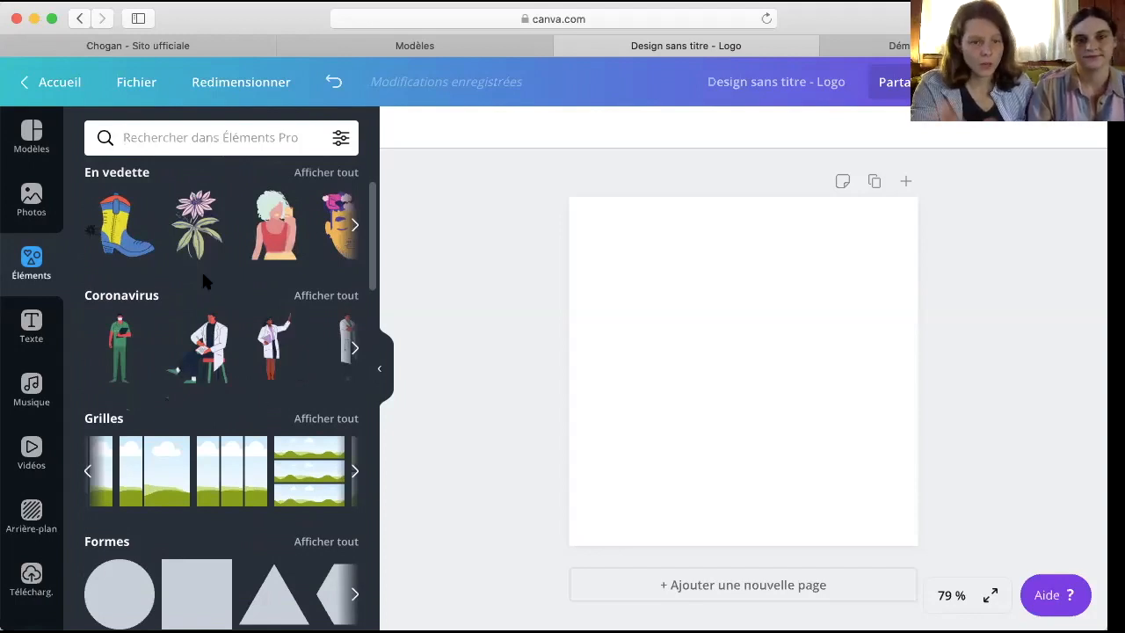
Step: Try a light blue page background and the second Motifs background, removing each one from the page
click(32, 324)
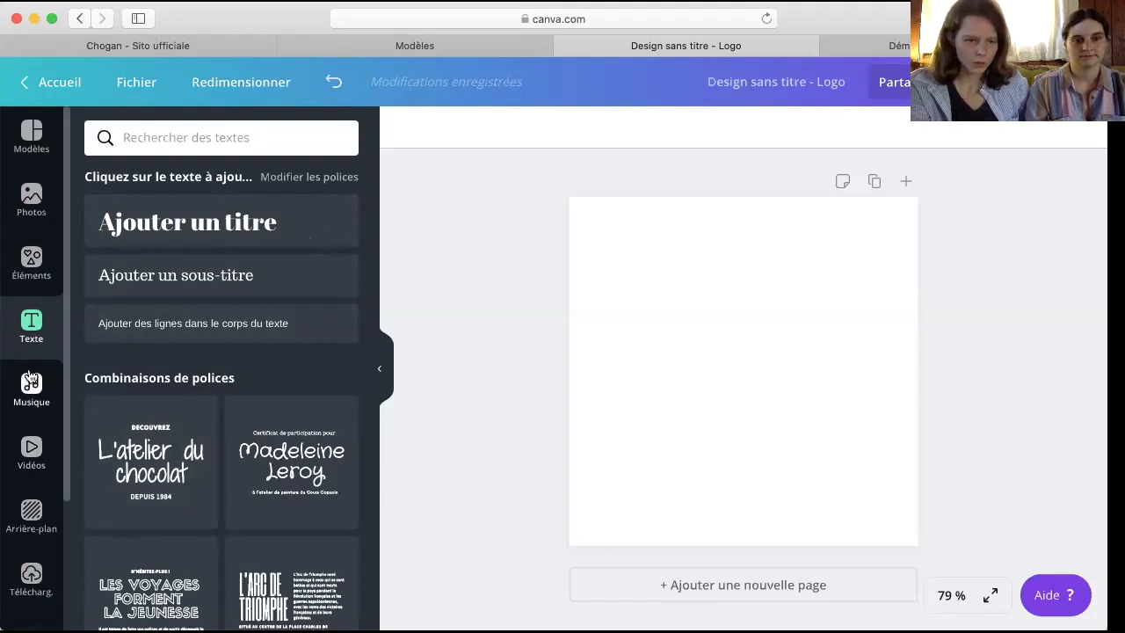
scroll(31, 378, down, 3)
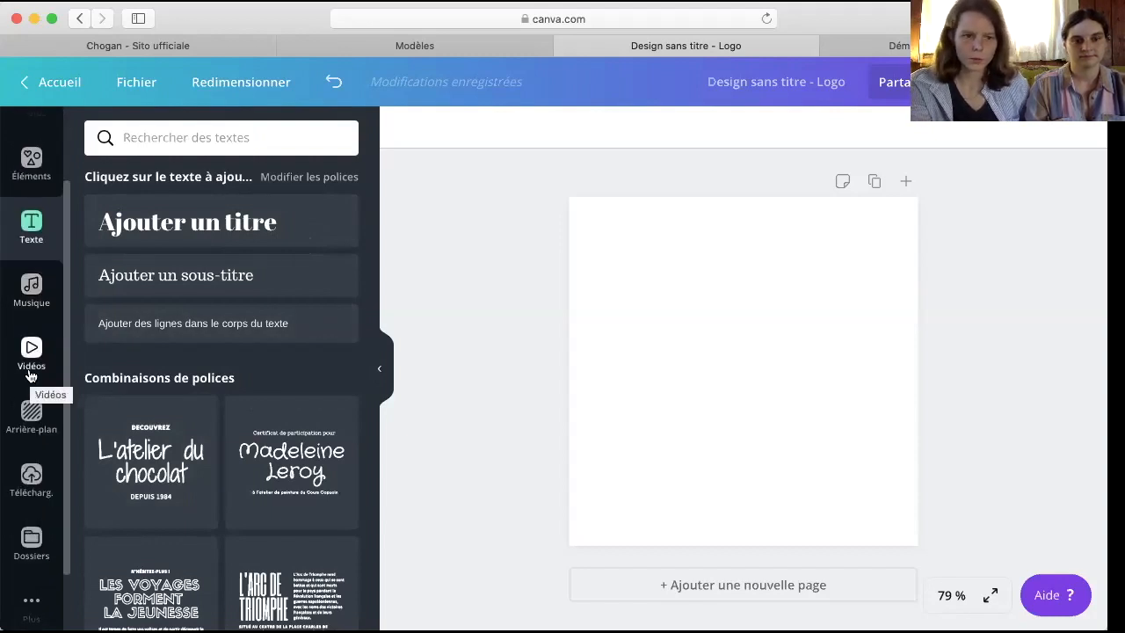
click(32, 415)
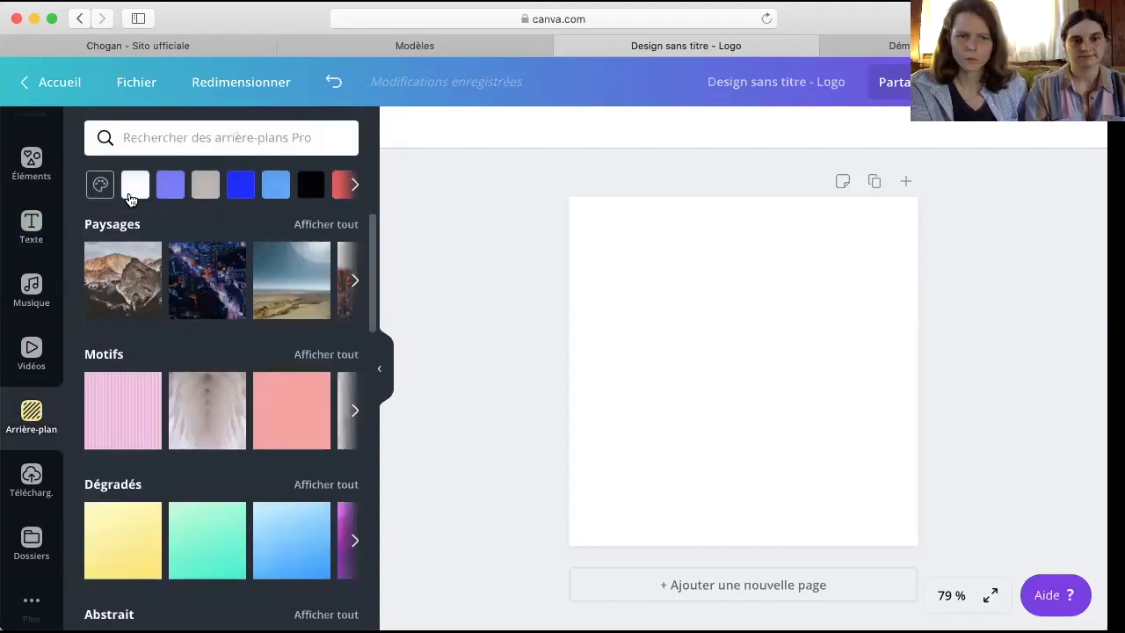
click(275, 197)
key(super+z)
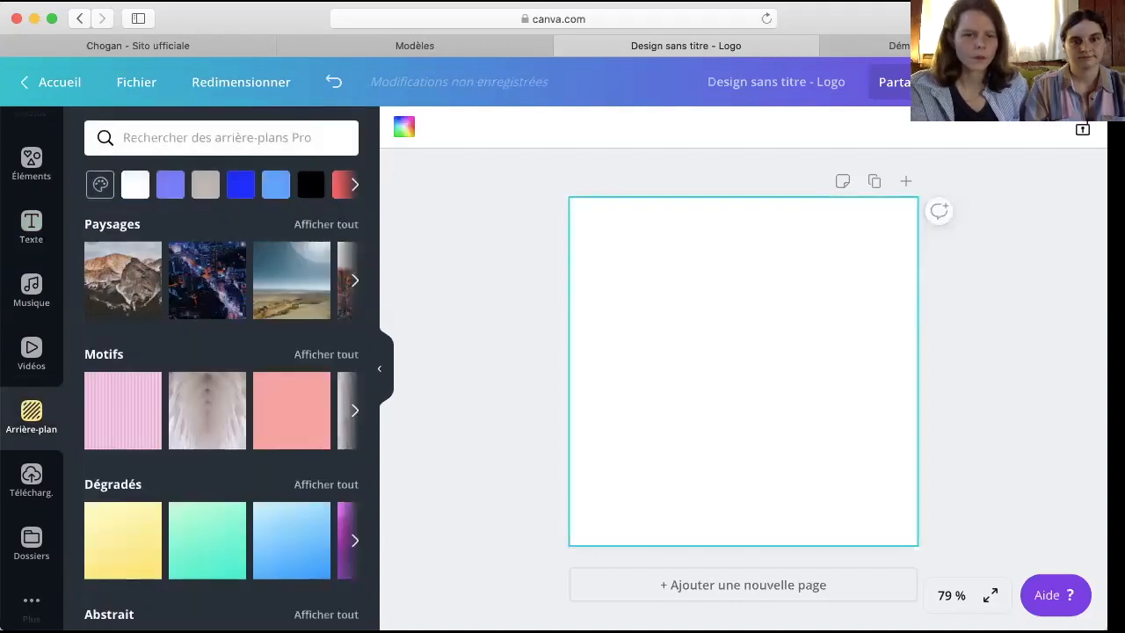
click(215, 402)
key(BackSpace)
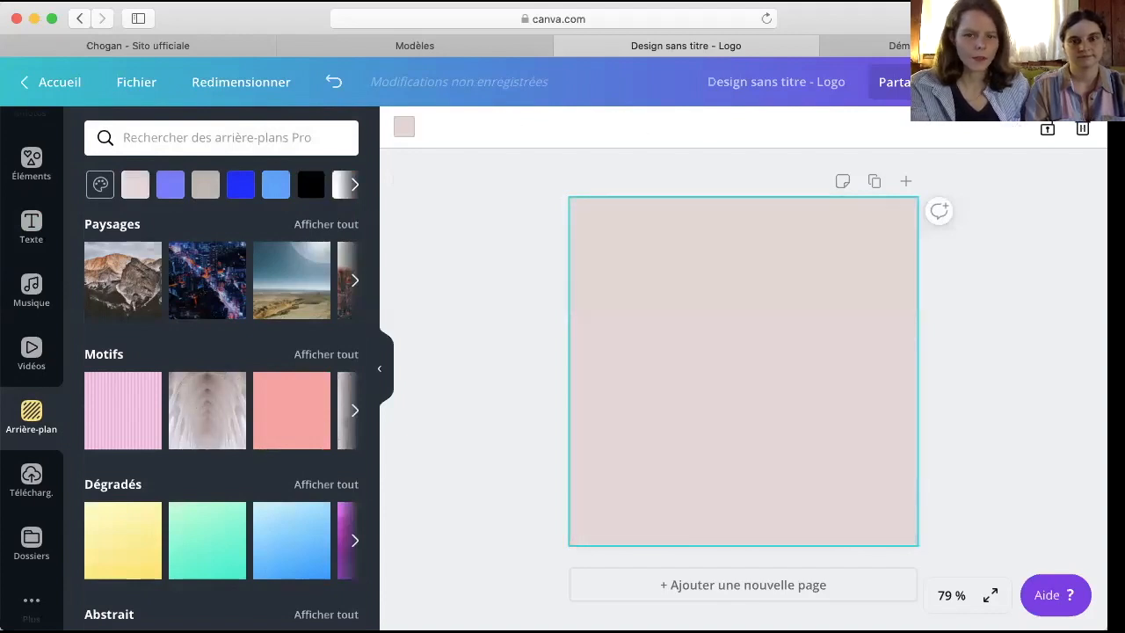
key(BackSpace)
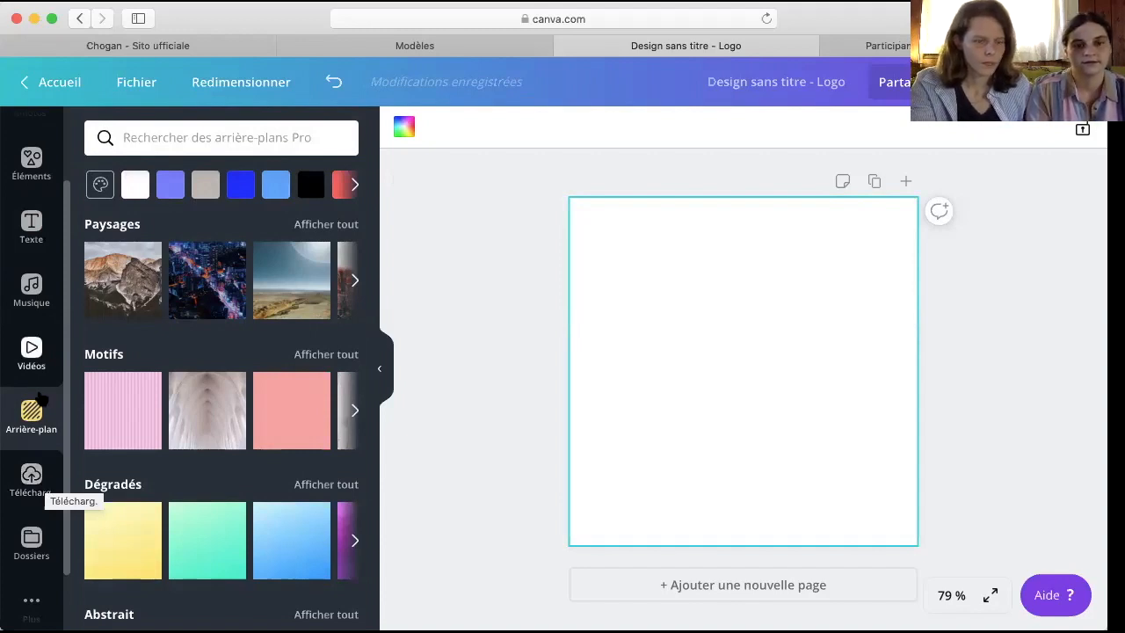
Step: Add a title text to the page and set its font to Bebas Neue
click(33, 483)
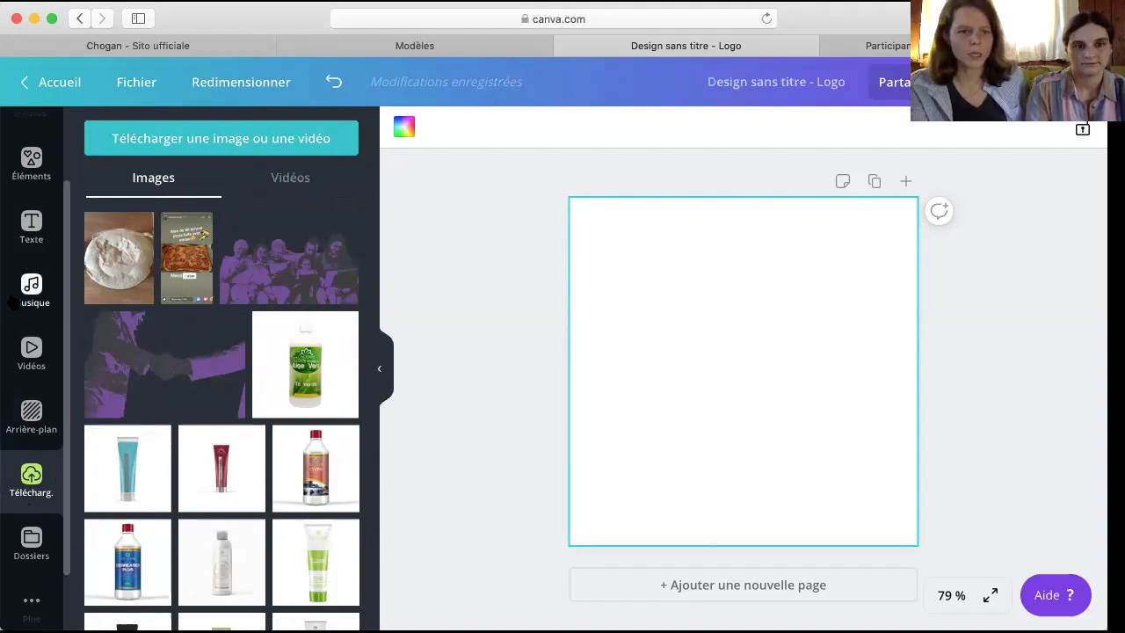
click(24, 230)
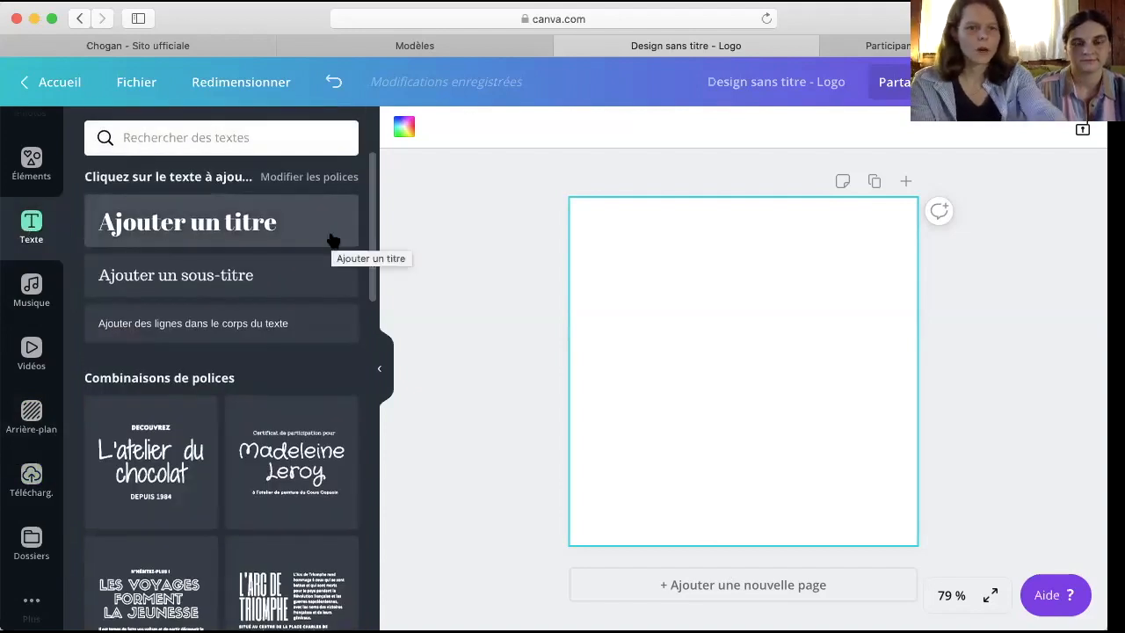
click(266, 227)
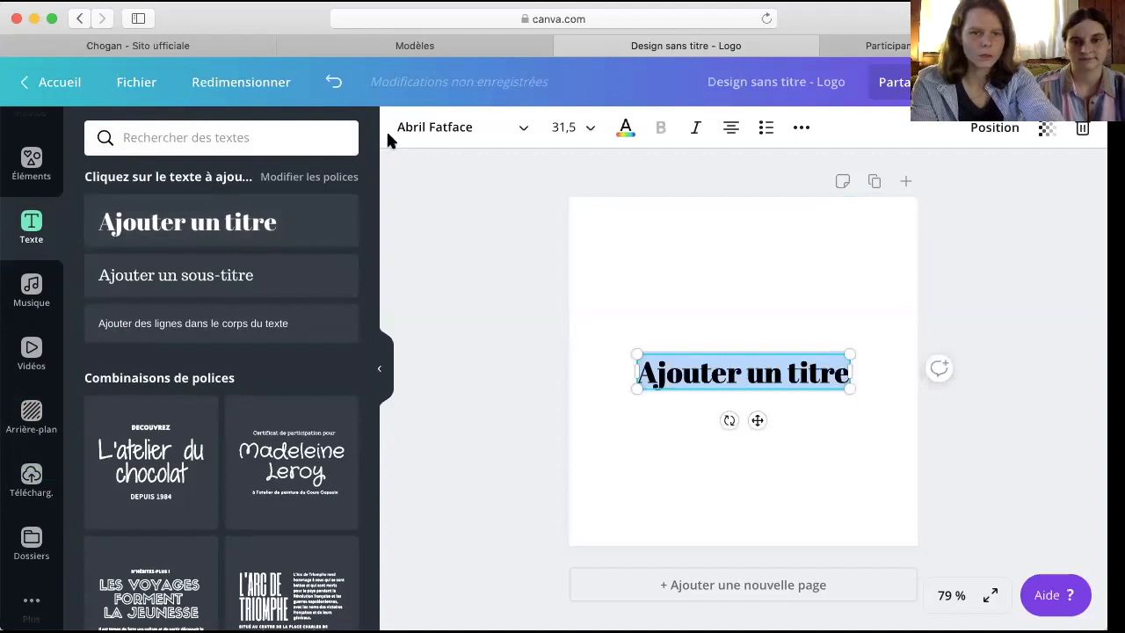
click(497, 133)
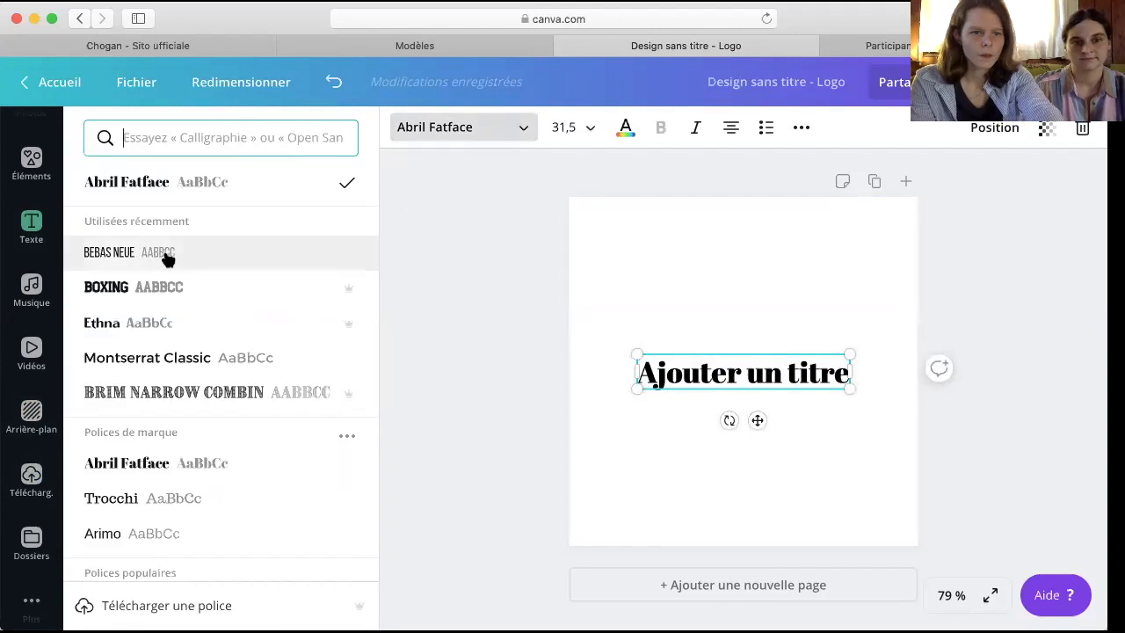
scroll(183, 533, down, 3)
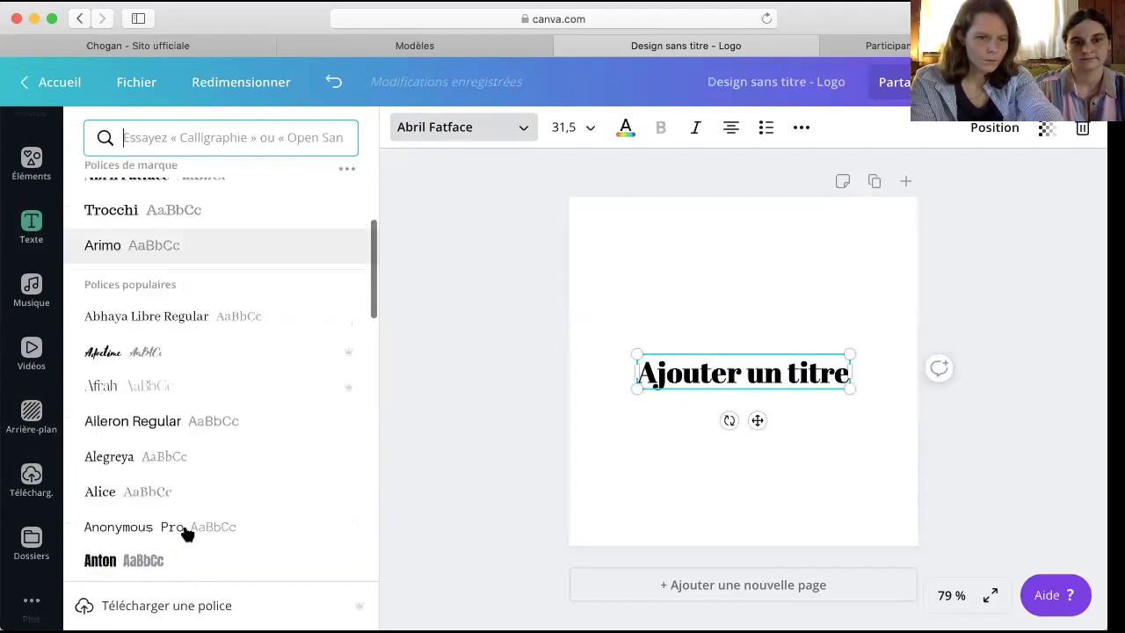
scroll(184, 533, up, 3)
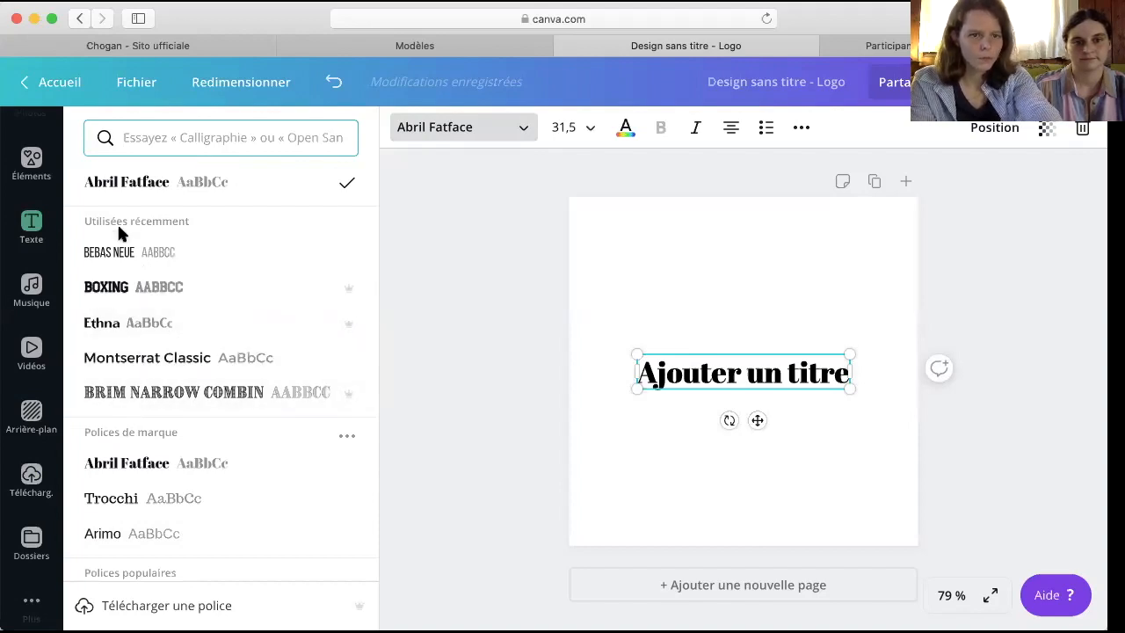
click(119, 255)
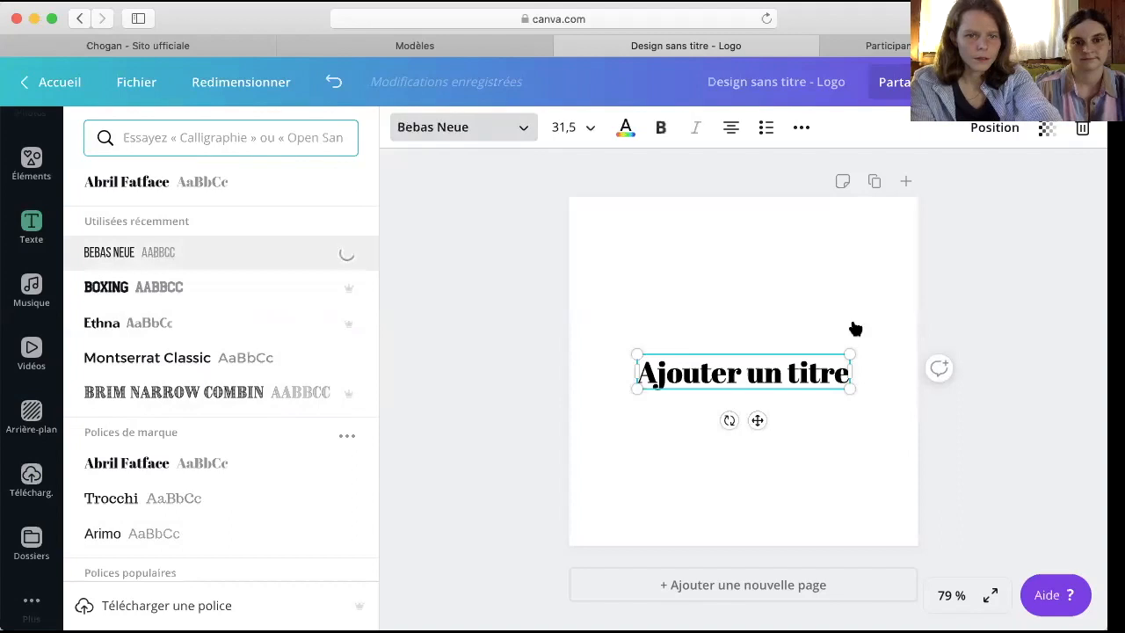
Step: Replace the title's placeholder text with "CHOGAN"
double_click(754, 363)
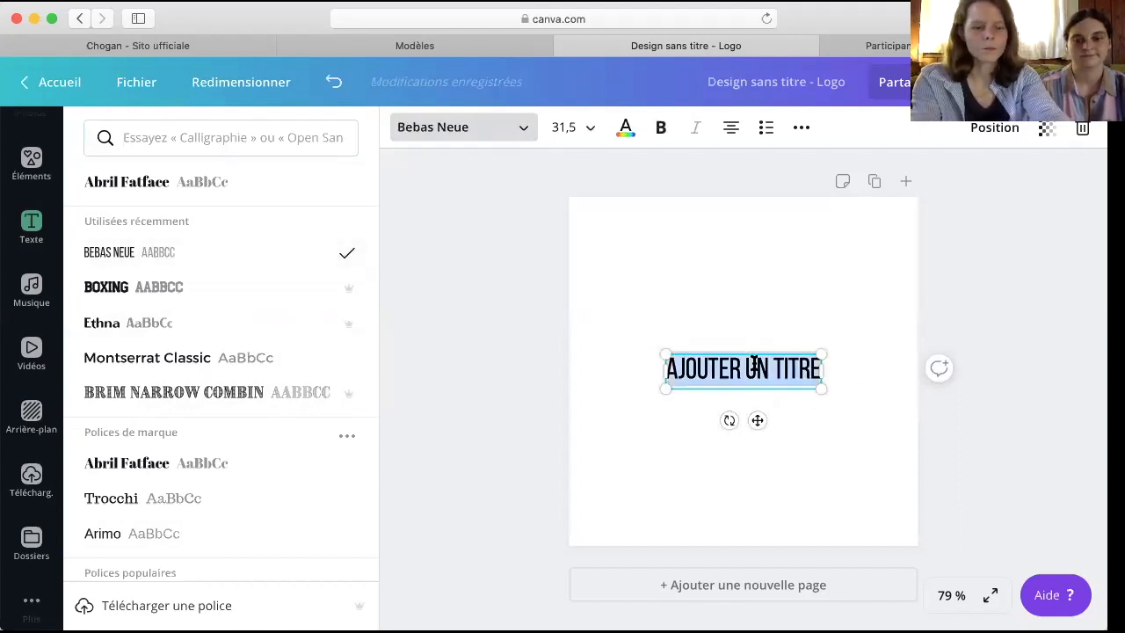
text(CHOGAN)
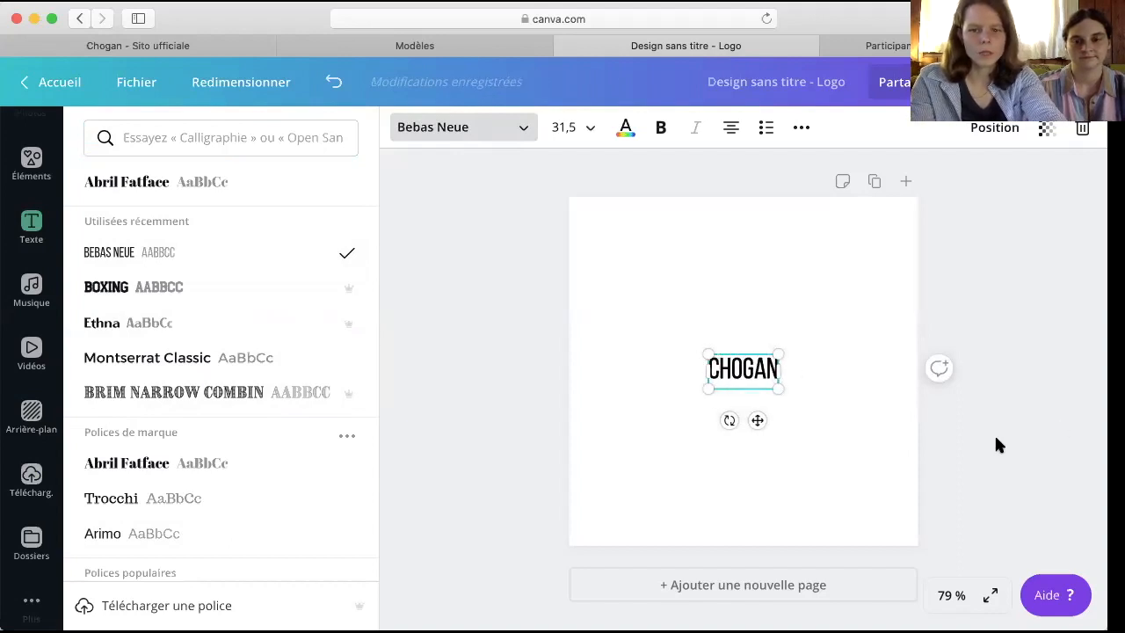
key(Escape)
Step: Enlarge the CHOGAN title to a font size of about 66.3 and move it to the centre of the page
drag(777, 388, 695, 346)
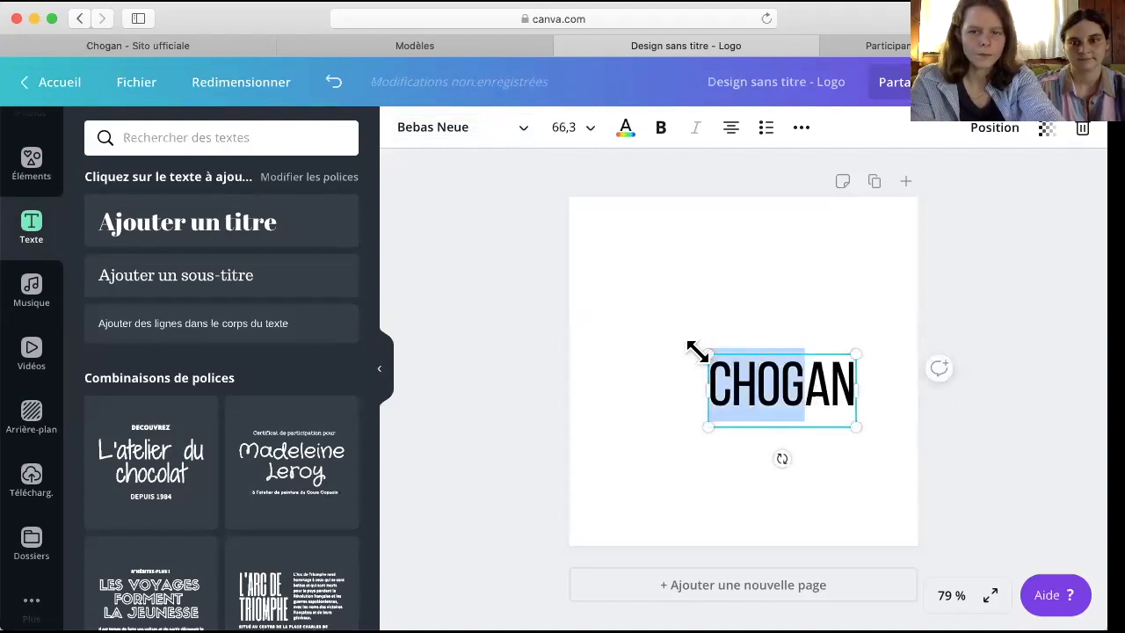
click(996, 321)
drag(818, 395, 772, 380)
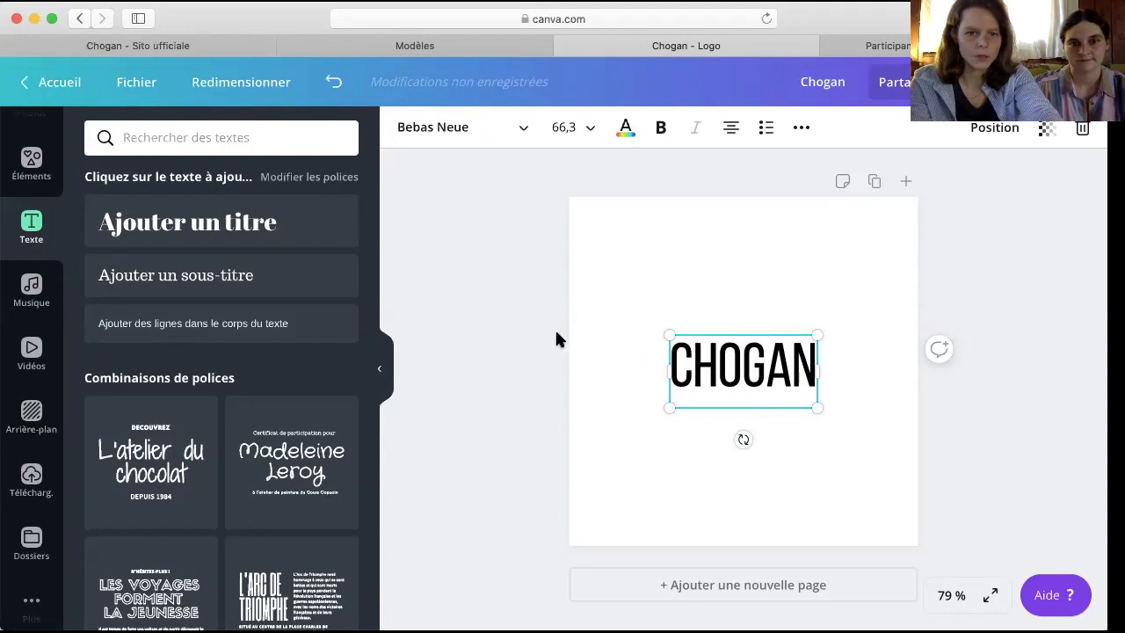
click(1017, 447)
Step: Set the letter spacing of the CHOGAN title to 8
click(802, 364)
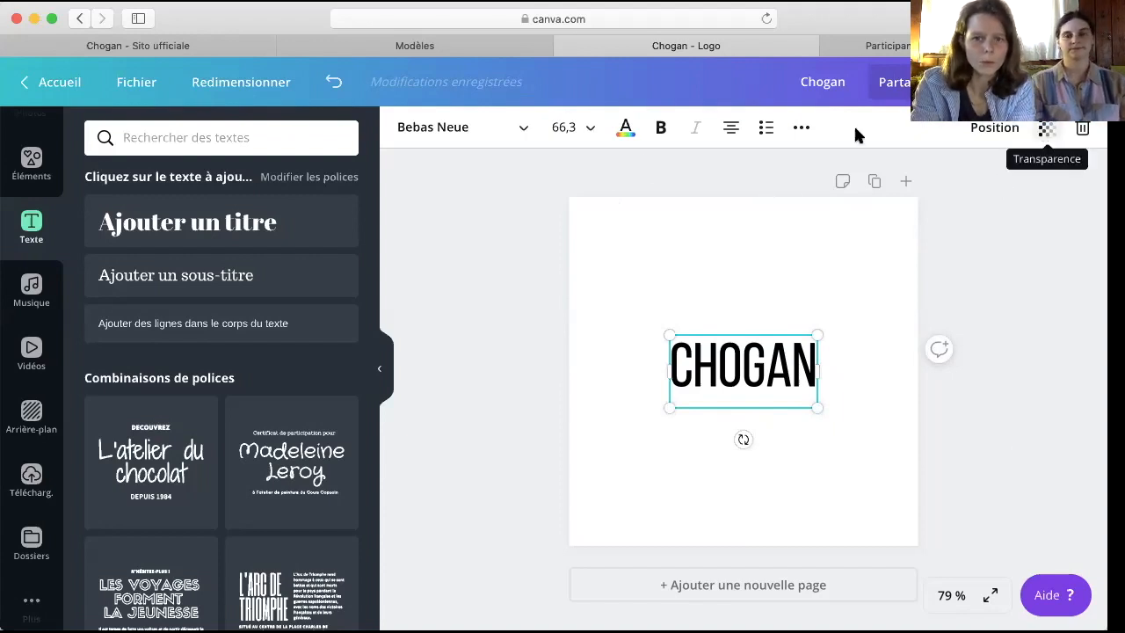
click(625, 129)
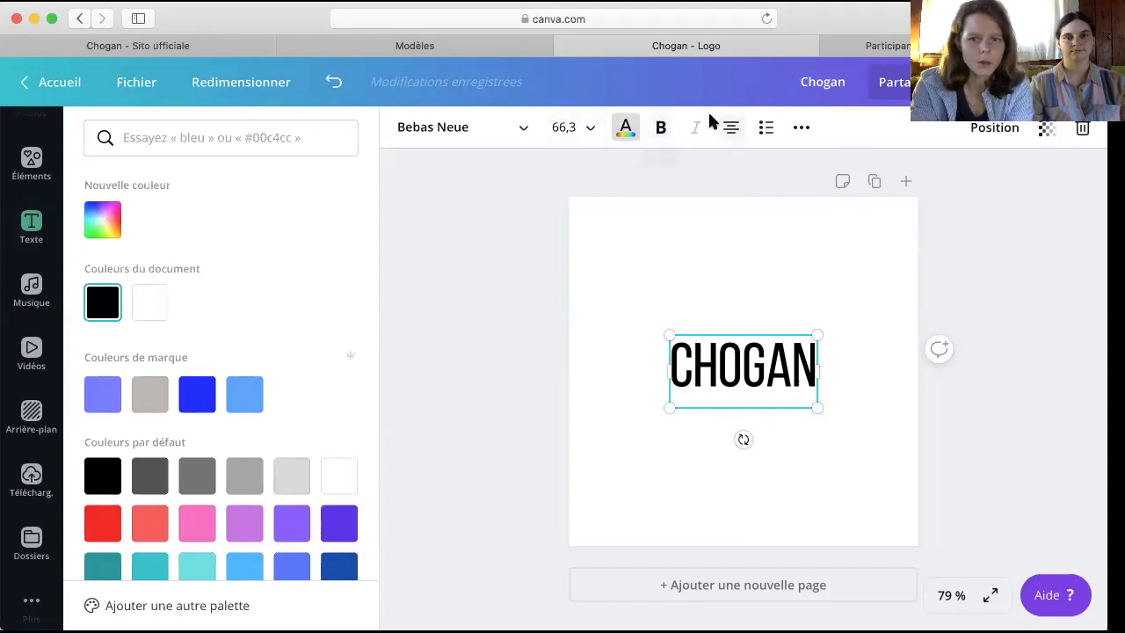
click(1003, 250)
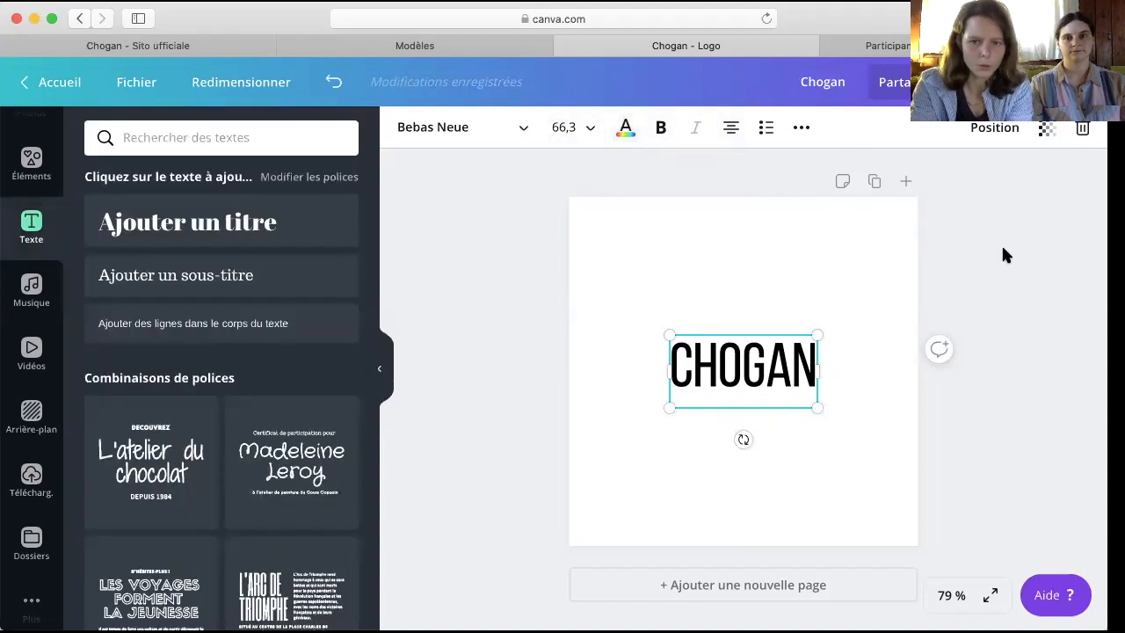
click(801, 131)
click(677, 173)
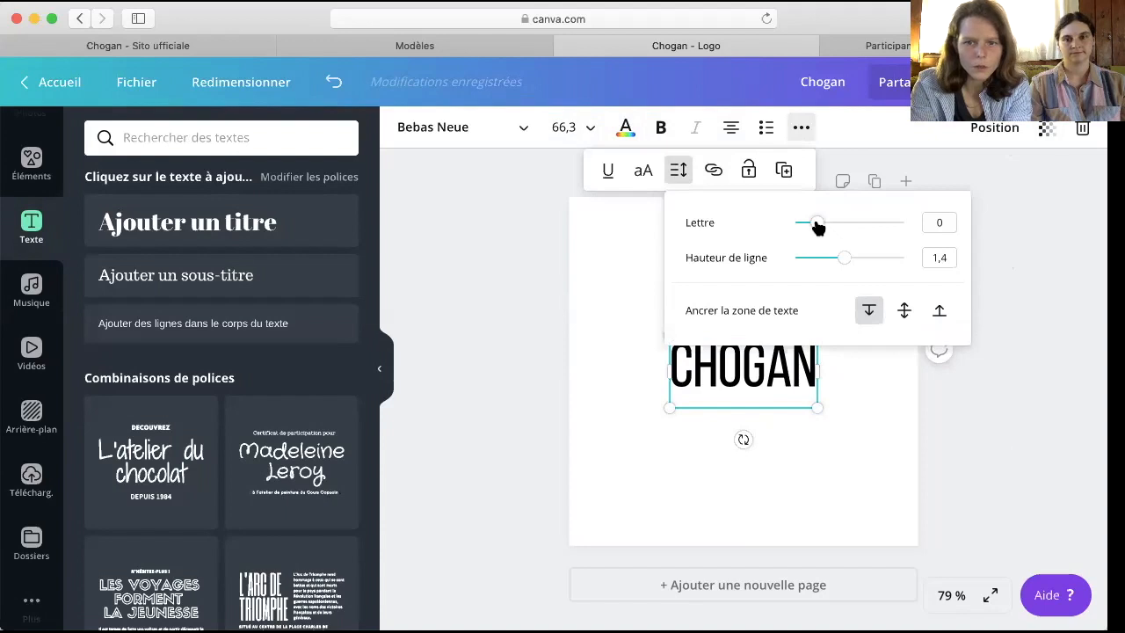
mouse_move(817, 227)
mouse_down()
mouse_move(847, 234)
mouse_move(818, 231)
mouse_up()
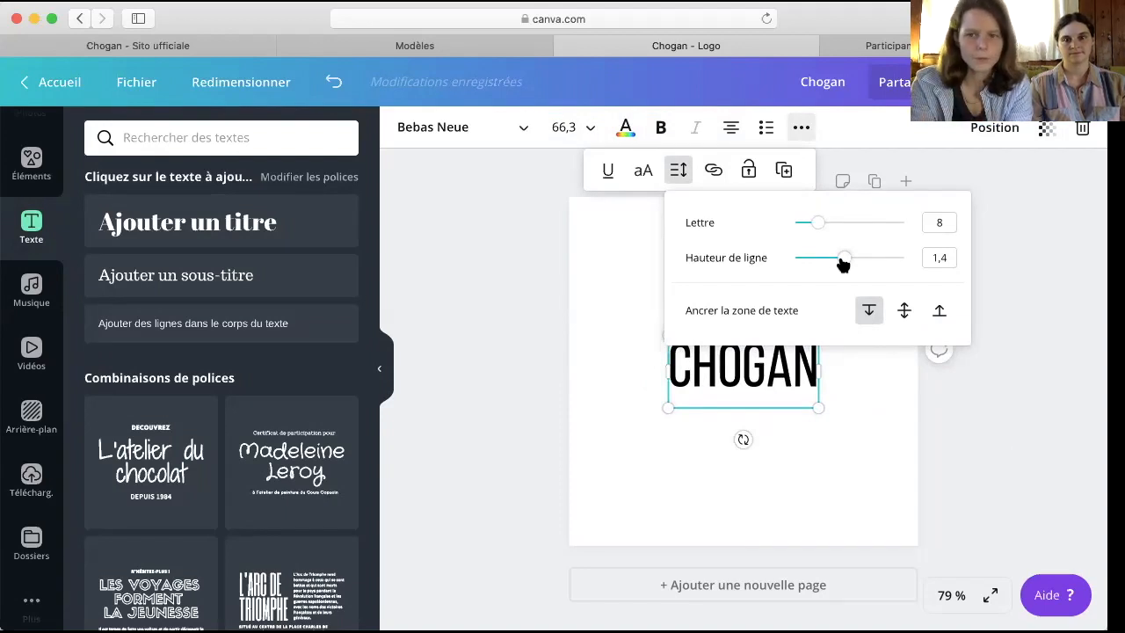
Step: Duplicate the CHOGAN title and move the copy slightly below the original, keeping it horizontally aligned with it
click(1024, 239)
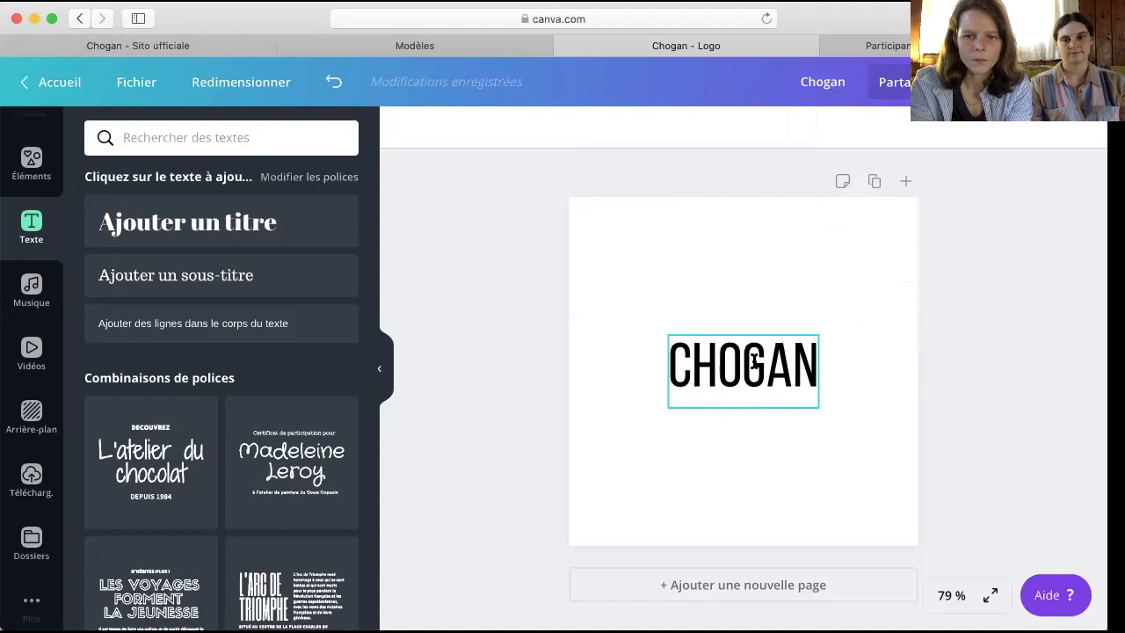
click(742, 365)
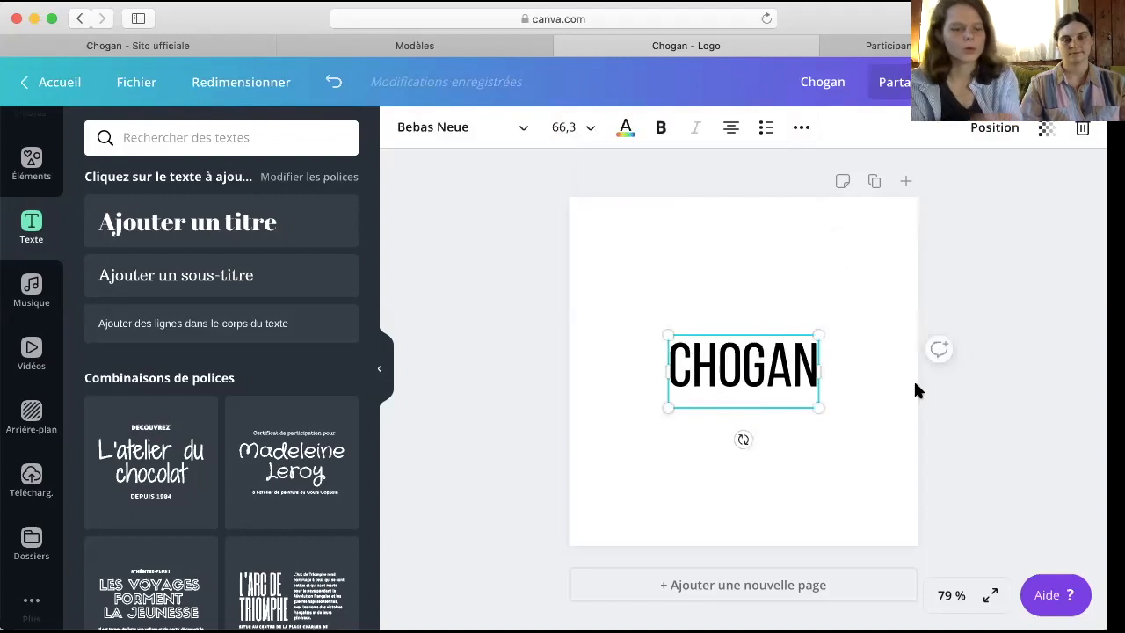
key(super+d)
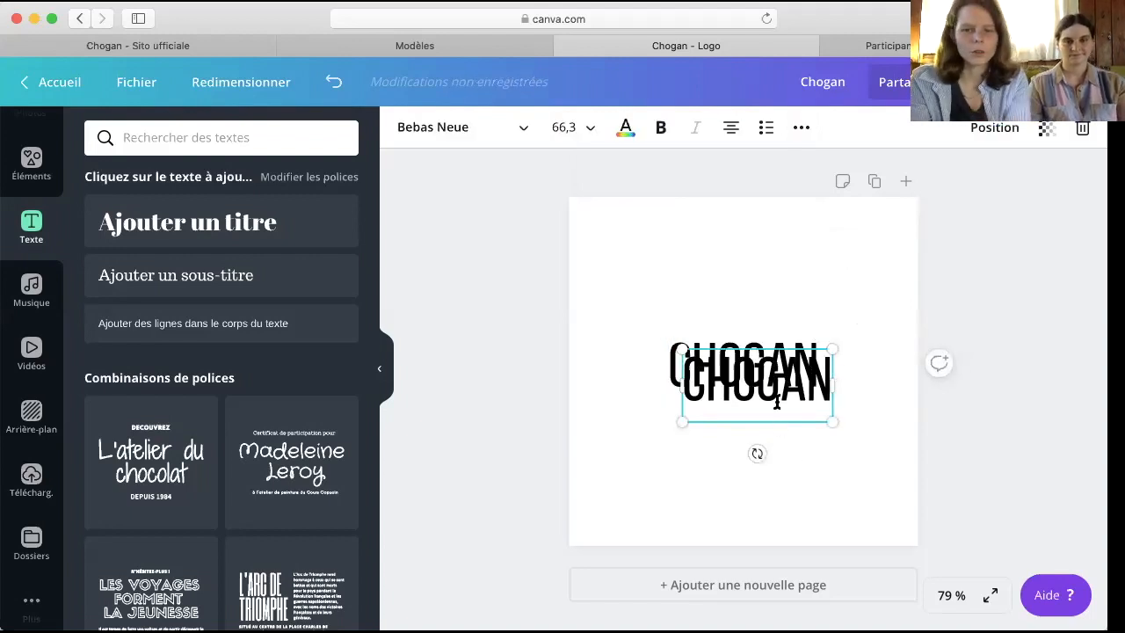
mouse_move(790, 398)
mouse_down()
mouse_move(783, 420)
mouse_move(778, 397)
mouse_up()
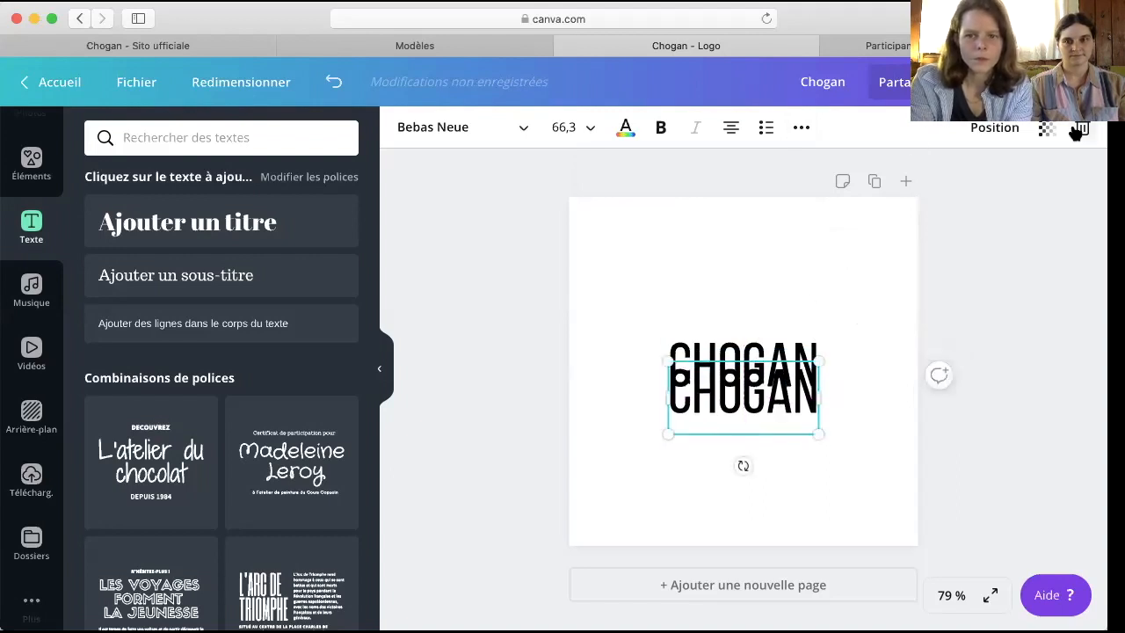
Step: Send the duplicated CHOGAN text behind the original title
click(984, 132)
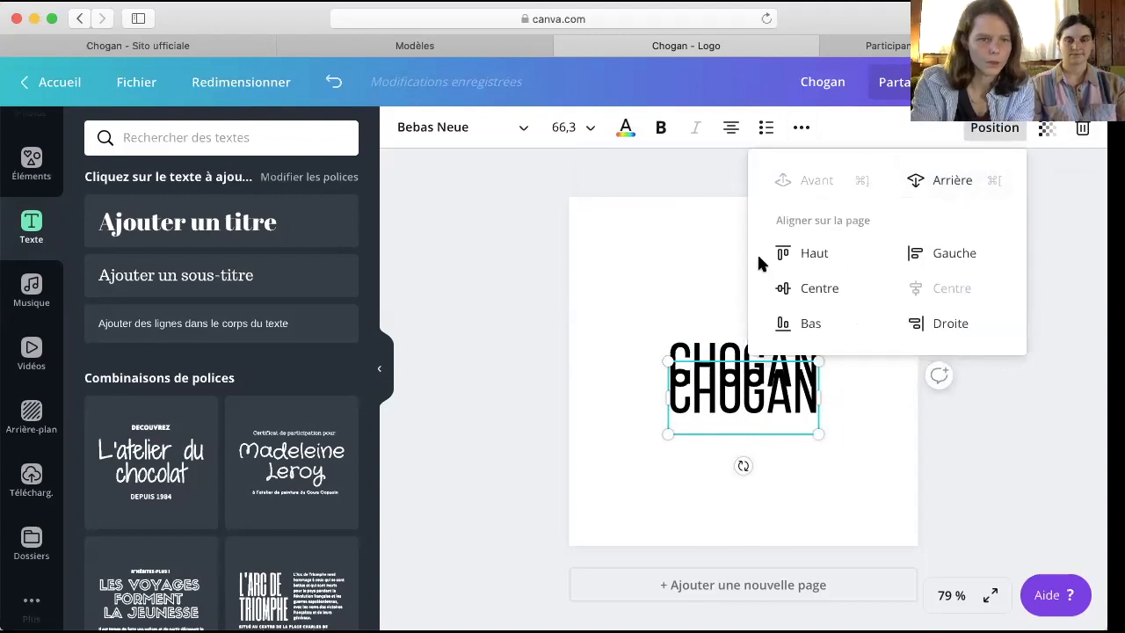
click(949, 190)
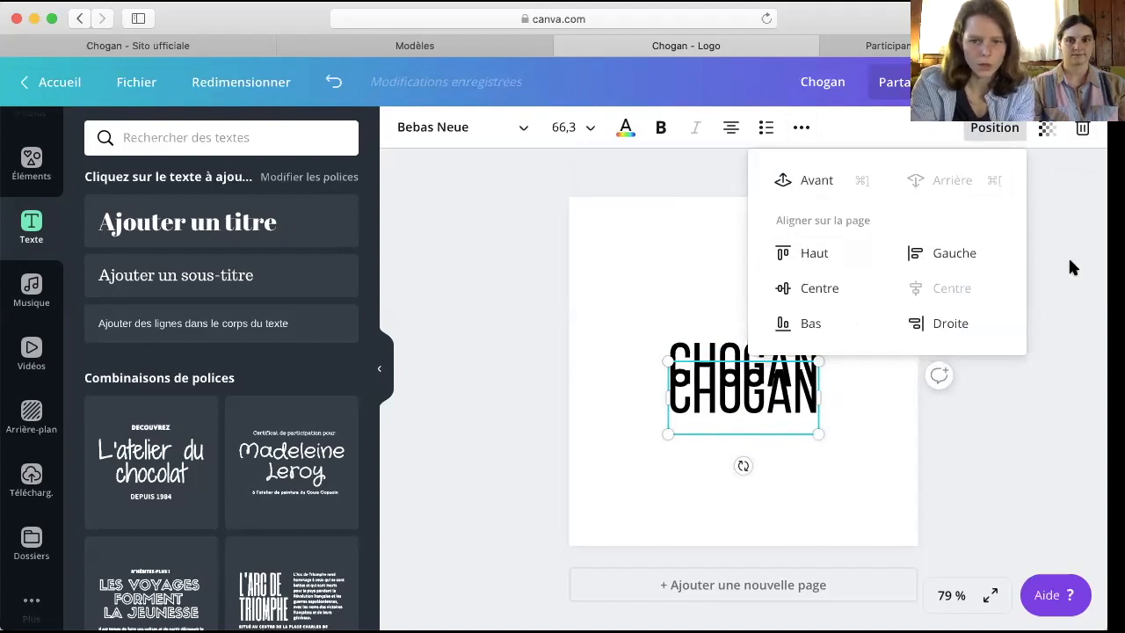
click(1036, 212)
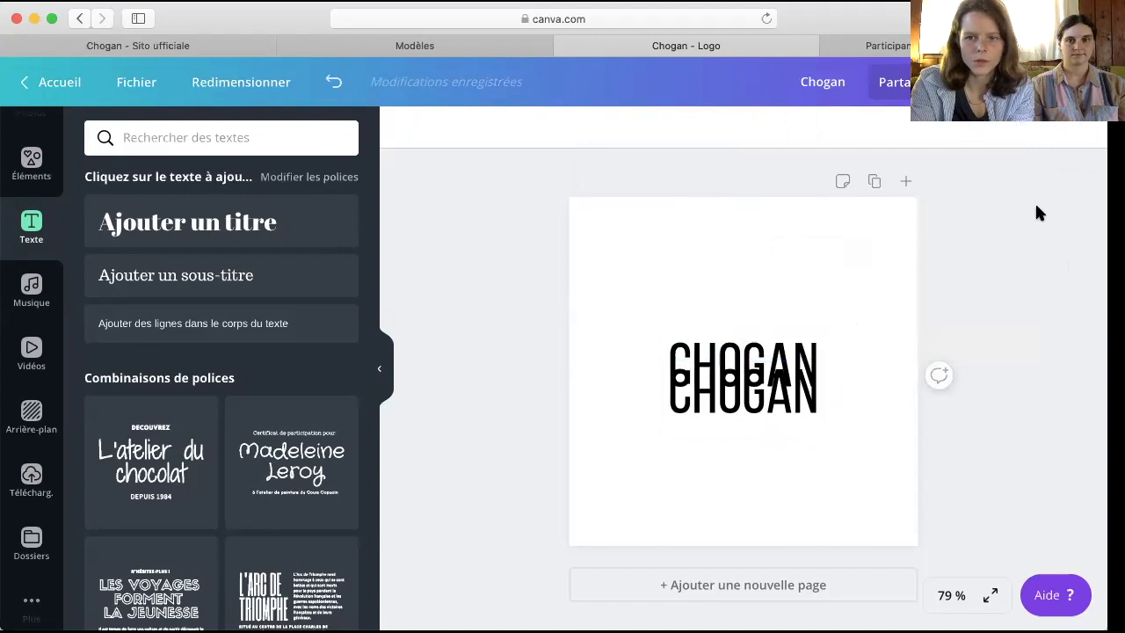
Step: Set the transparency of the lower CHOGAN copy to 32
click(762, 432)
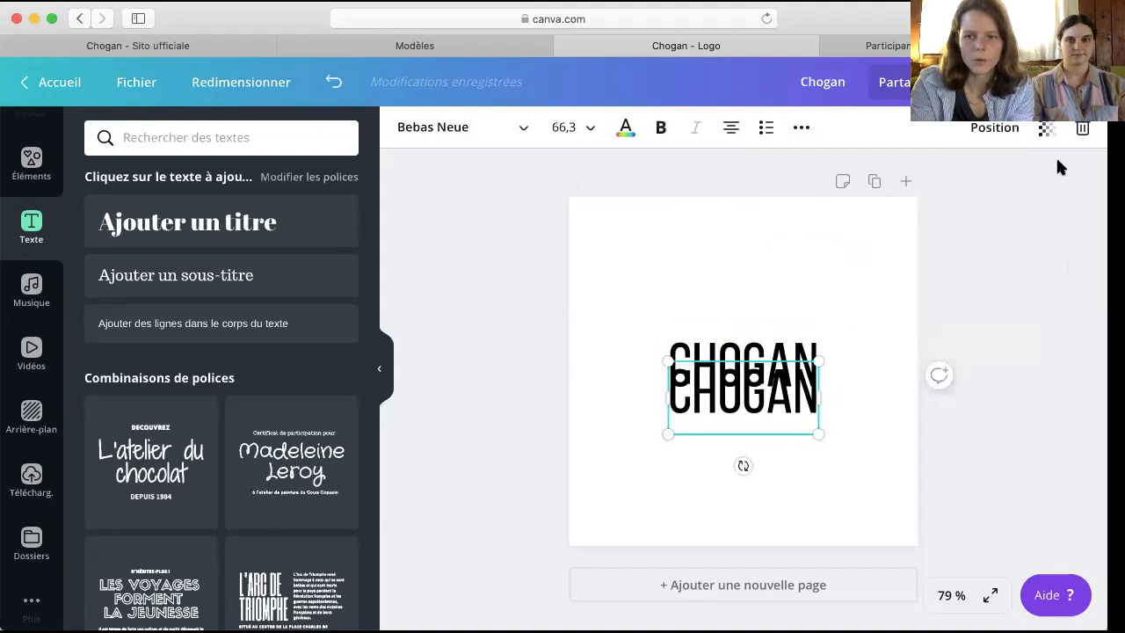
click(1046, 131)
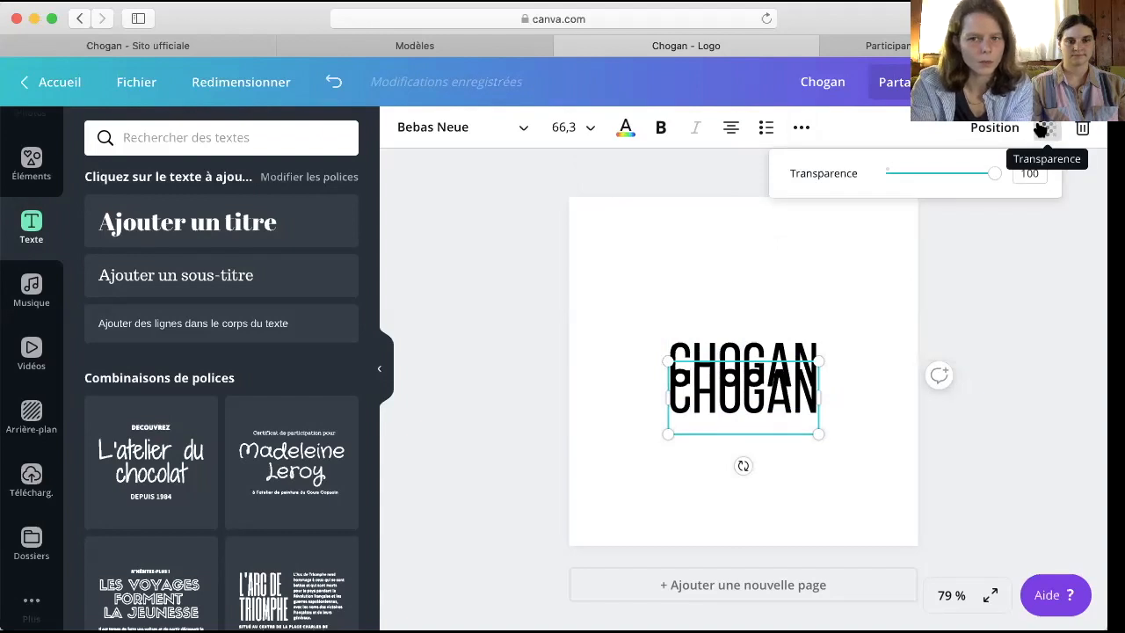
drag(996, 175, 919, 174)
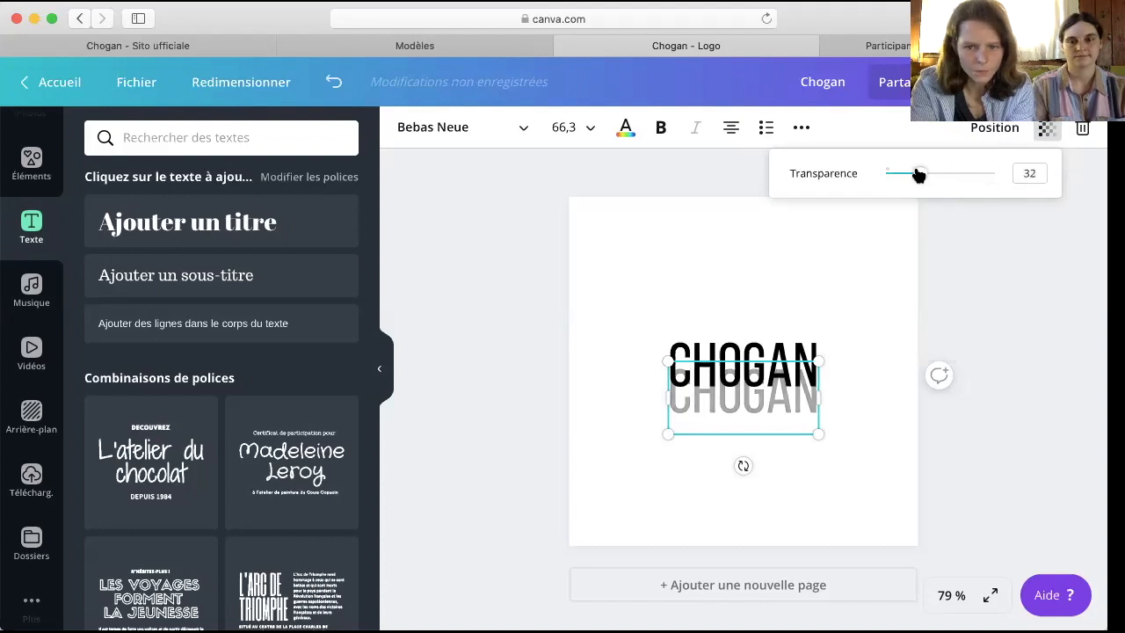
Step: Nudge the faded CHOGAN copy upwards until it sits just beneath the original letters like a drop shadow
key(Up)
key(Up)
key(Up)
key(Up)
key(Up)
key(Up)
key(Up)
key(Up)
key(Up)
key(Up)
key(Up)
key(Up)
key(Up)
key(Up)
key(Up)
key(Up)
key(Up)
key(Up)
key(Up)
key(Up)
key(Up)
key(Up)
key(Up)
key(Up)
key(Up)
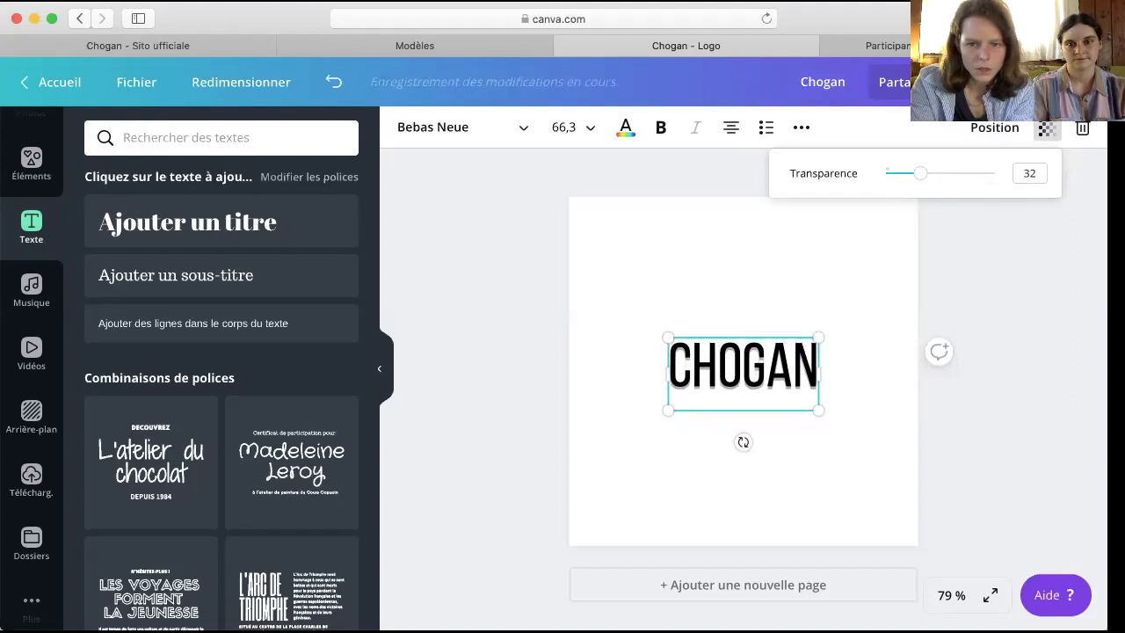
key(Up)
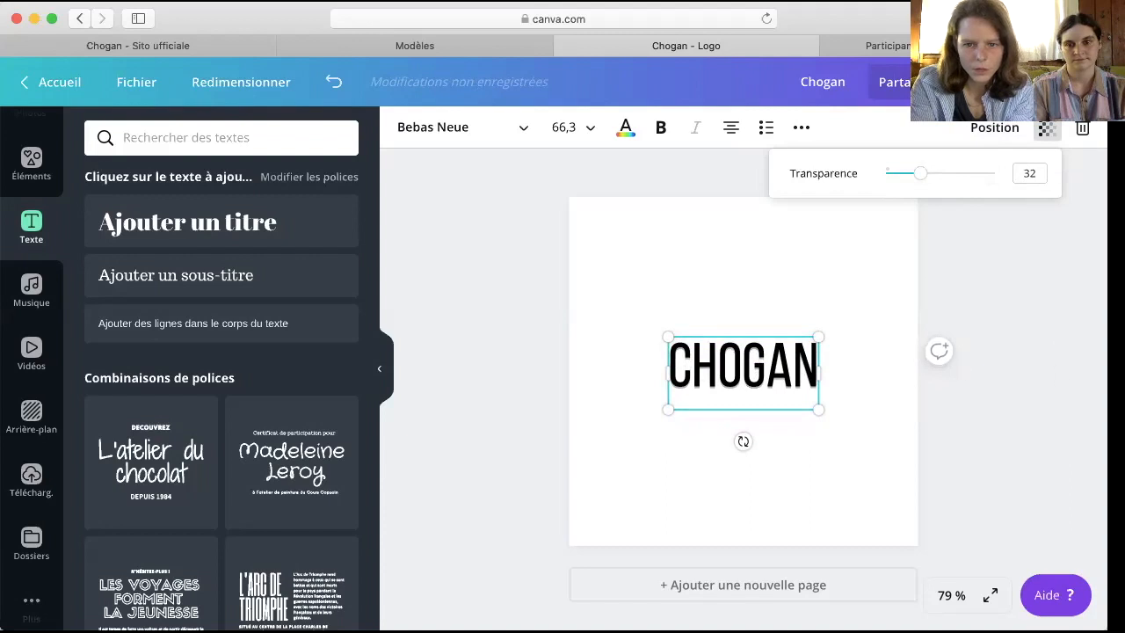
click(1033, 290)
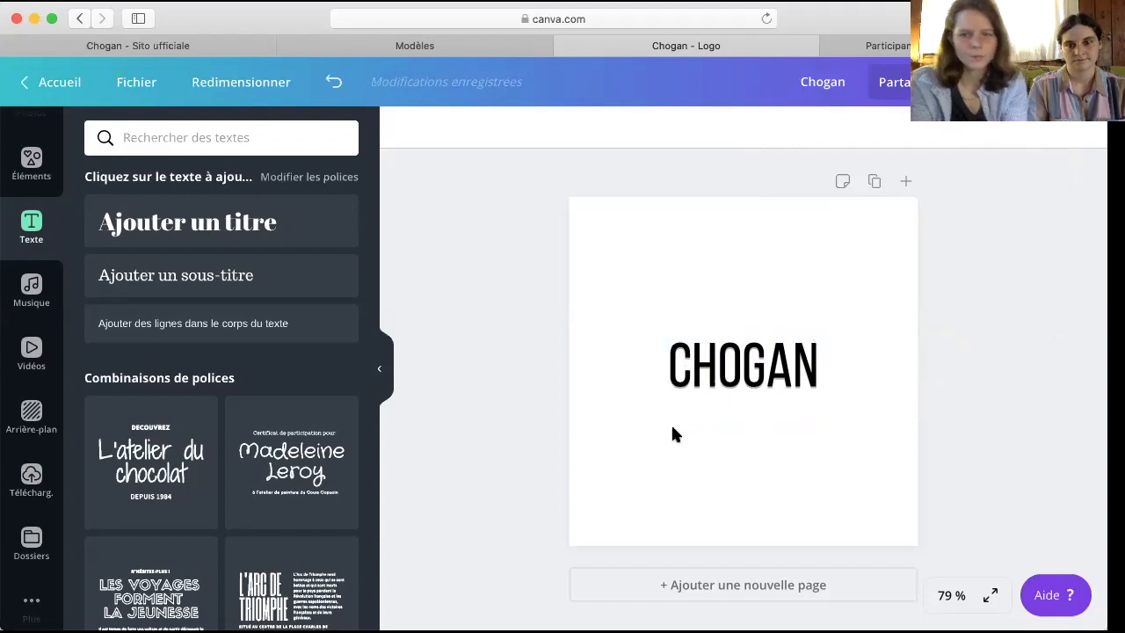
Step: Search the elements for "carre" and add the free white square outline to the page
click(31, 165)
click(286, 137)
text(carre)
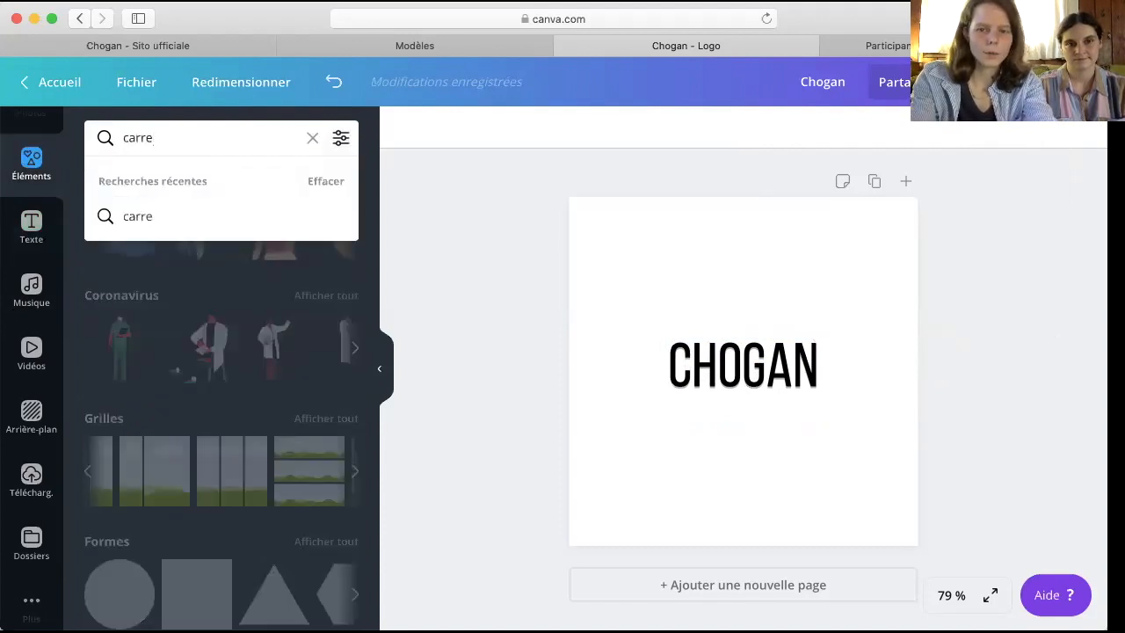
key(Return)
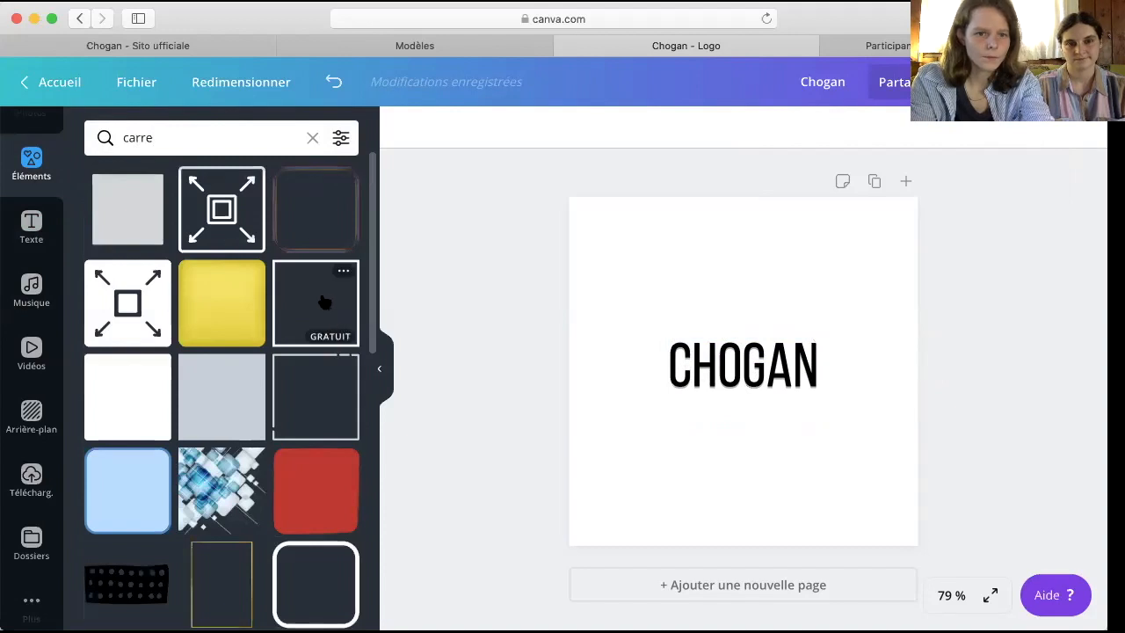
click(322, 297)
Step: Enlarge the square outline to frame nearly the whole page around the title and colour it black
drag(811, 442, 901, 535)
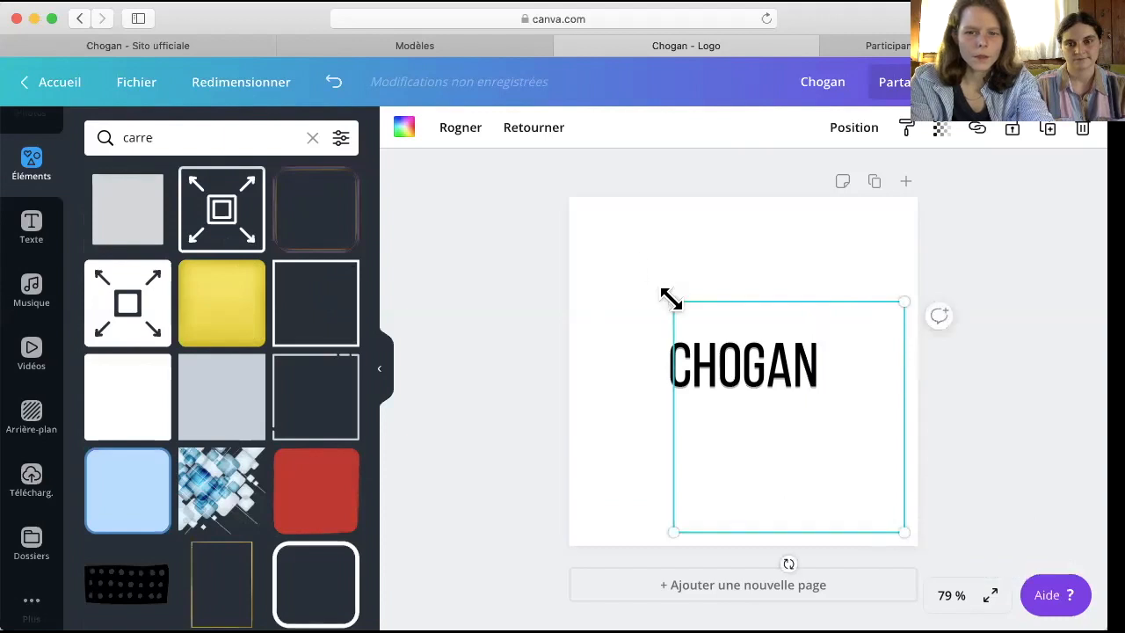
drag(673, 300, 576, 206)
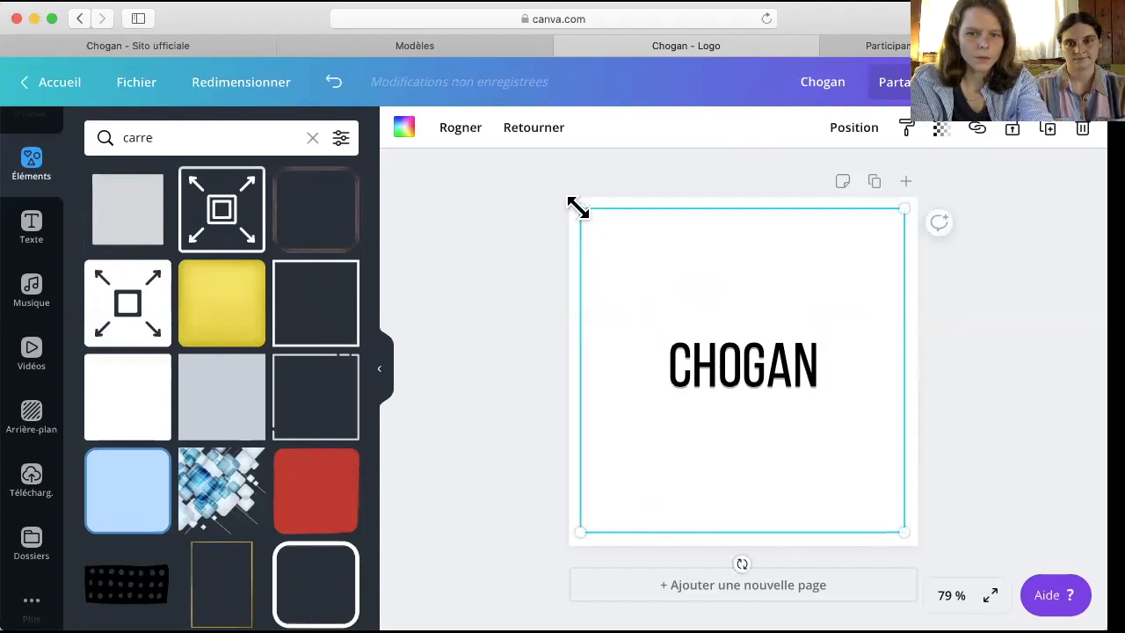
click(403, 128)
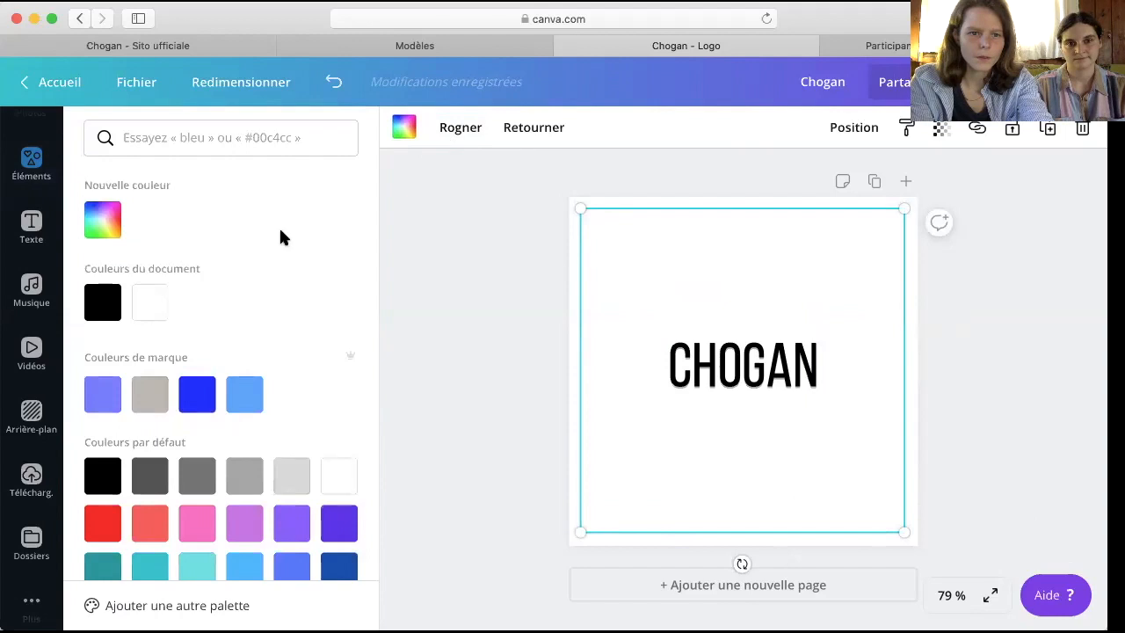
click(102, 302)
click(462, 337)
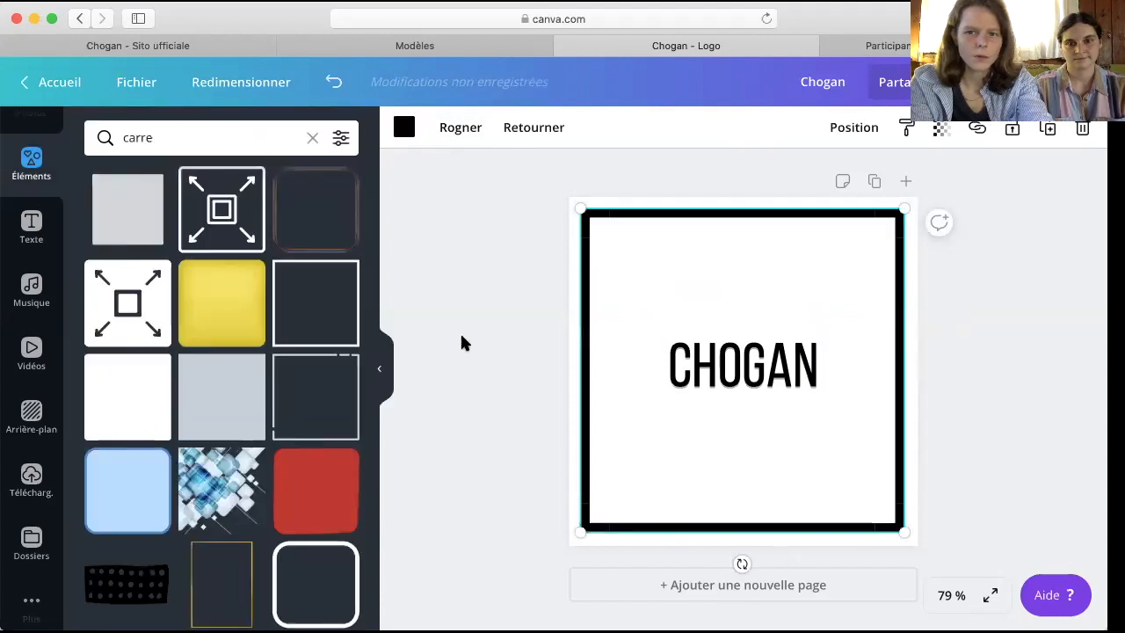
click(1054, 318)
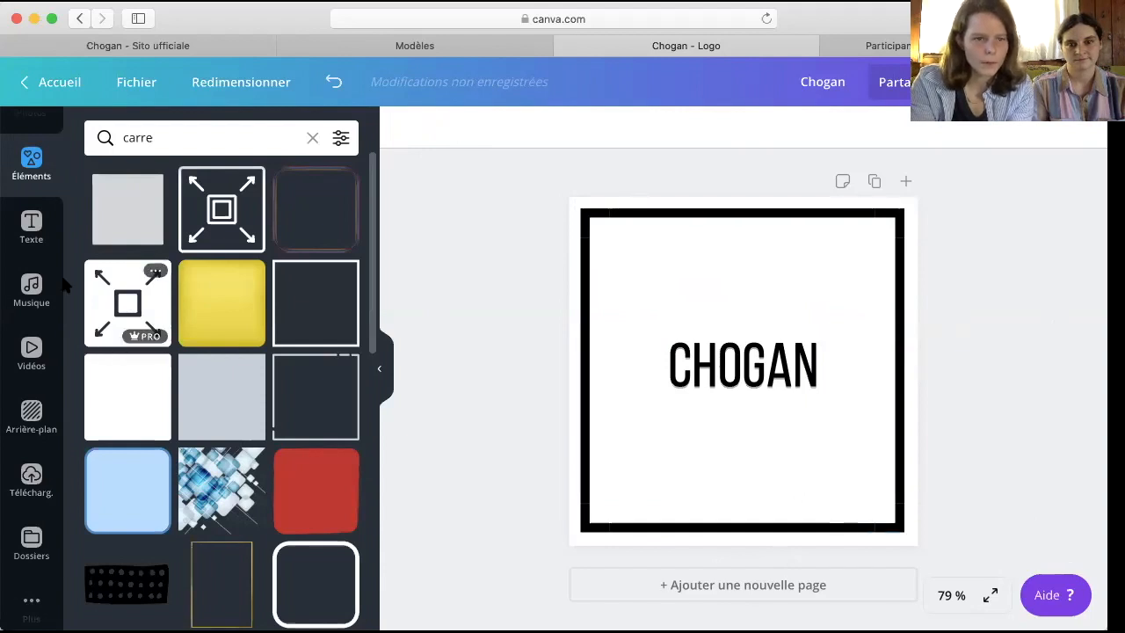
Step: Add a subtitle just below the CHOGAN title and replace its placeholder text with "made in italie"
click(31, 227)
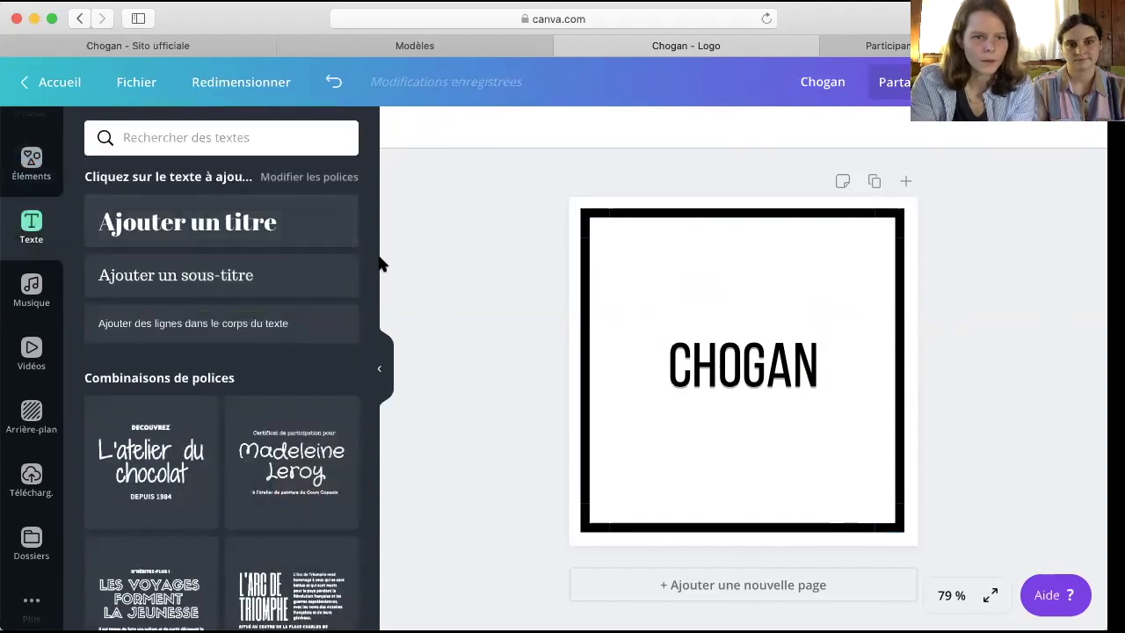
click(249, 267)
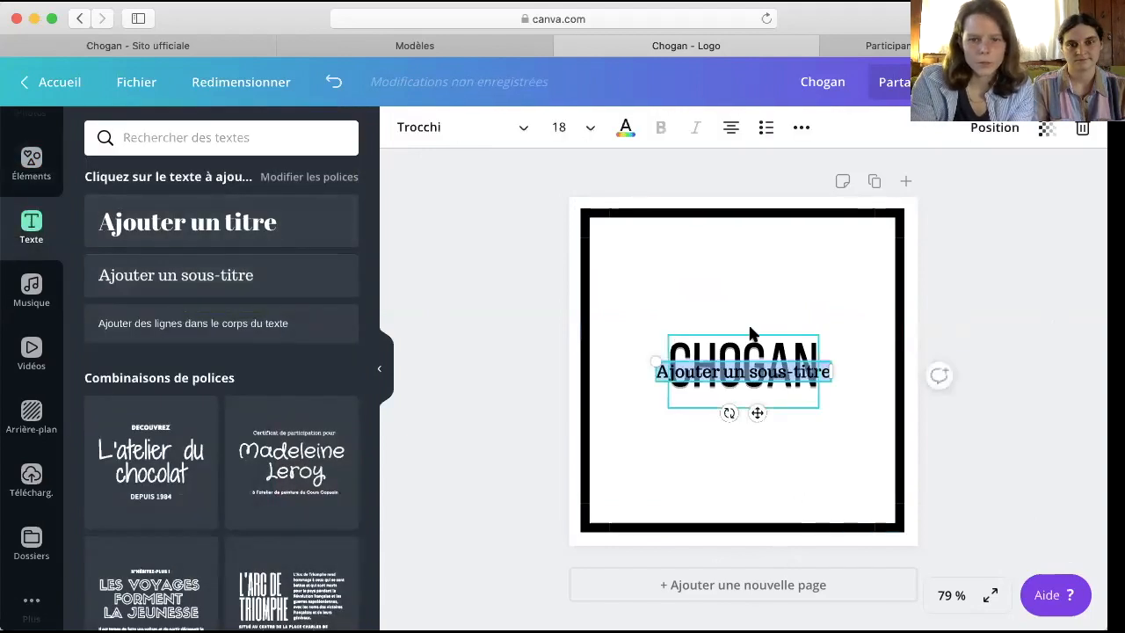
drag(766, 428, 794, 440)
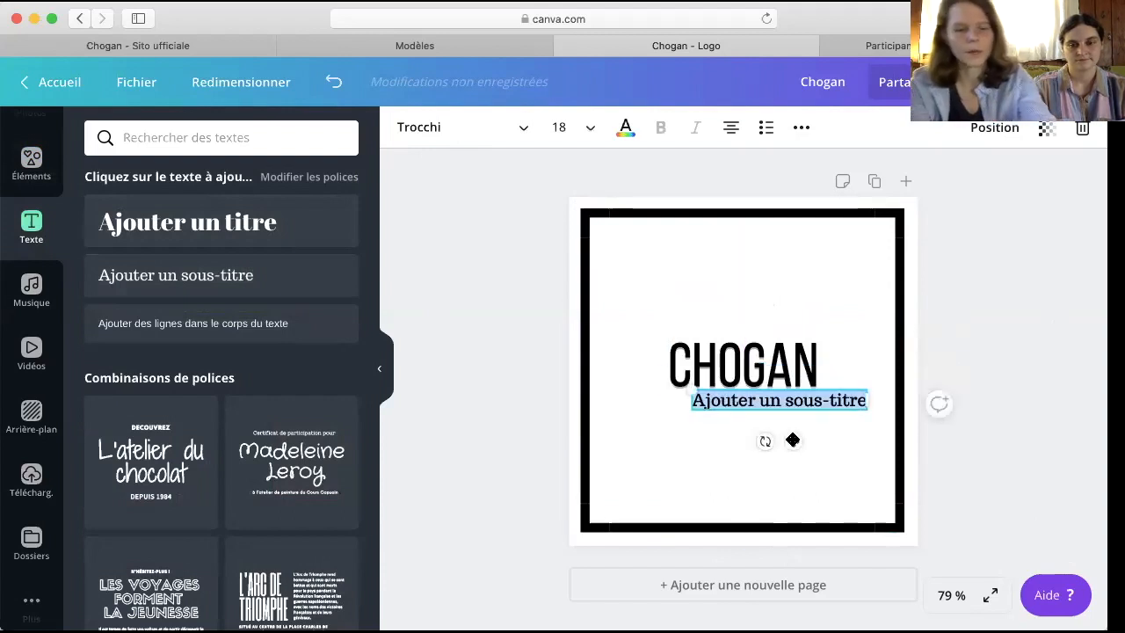
text(made)
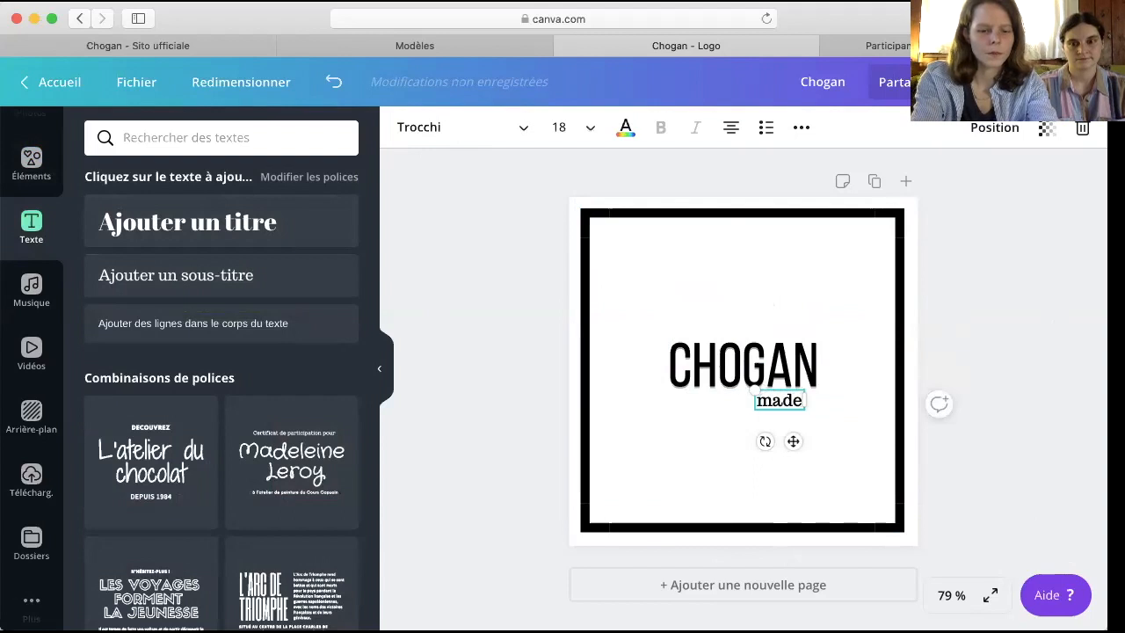
text( in italie)
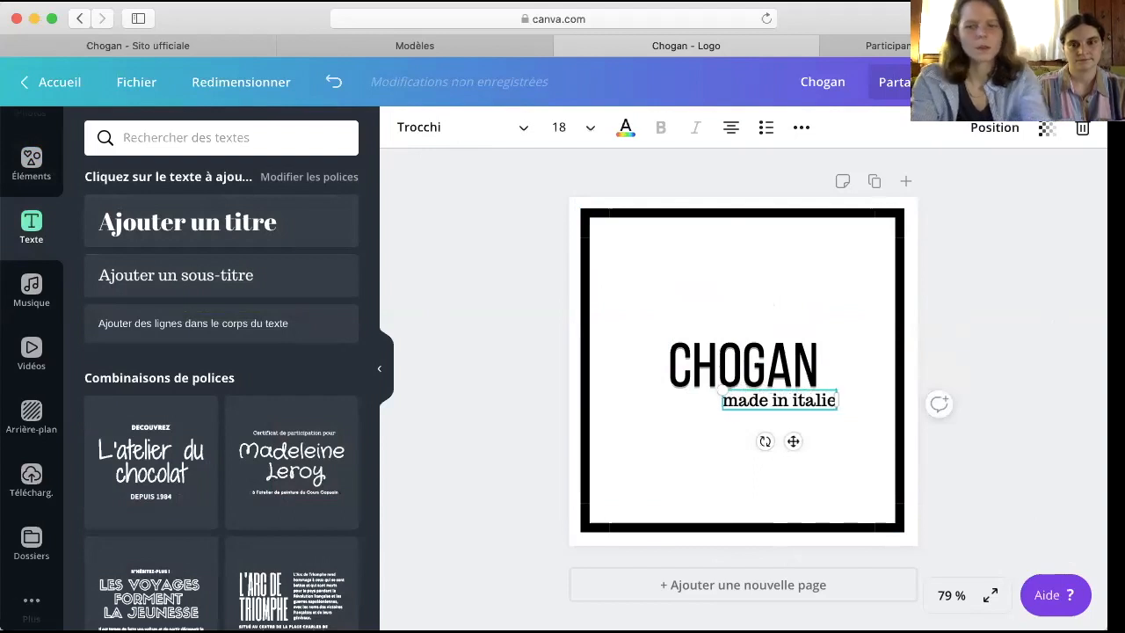
key(Return)
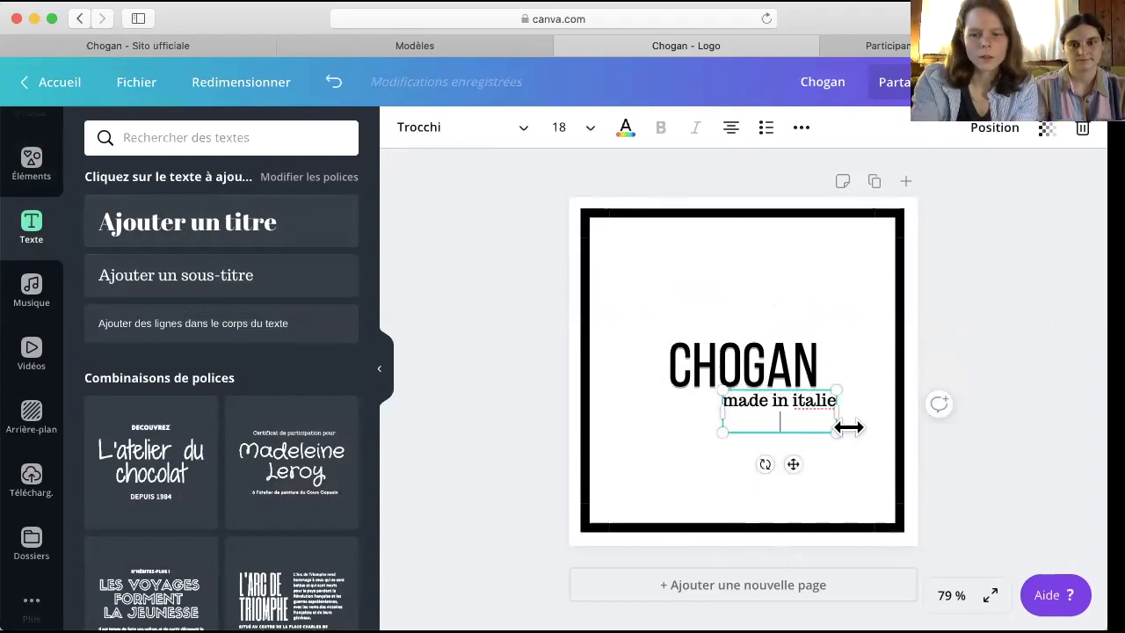
key(BackSpace)
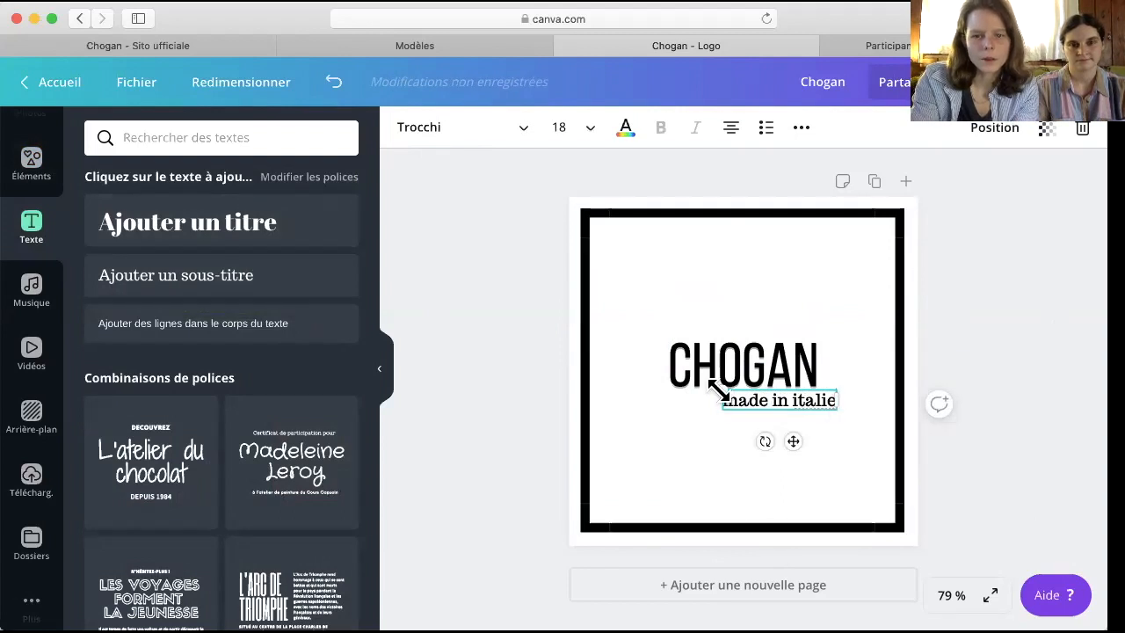
Step: Shrink the "made in italie" subtitle to a font size of about 10.7 and place it under the end of CHOGAN
drag(745, 397, 769, 405)
drag(809, 437, 809, 432)
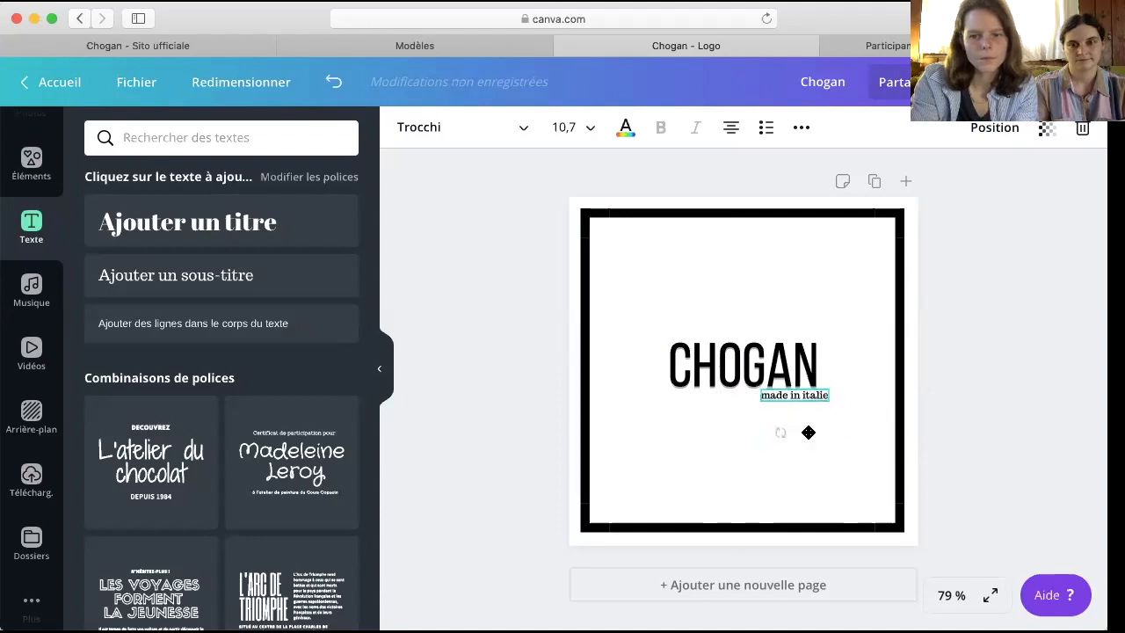
click(972, 366)
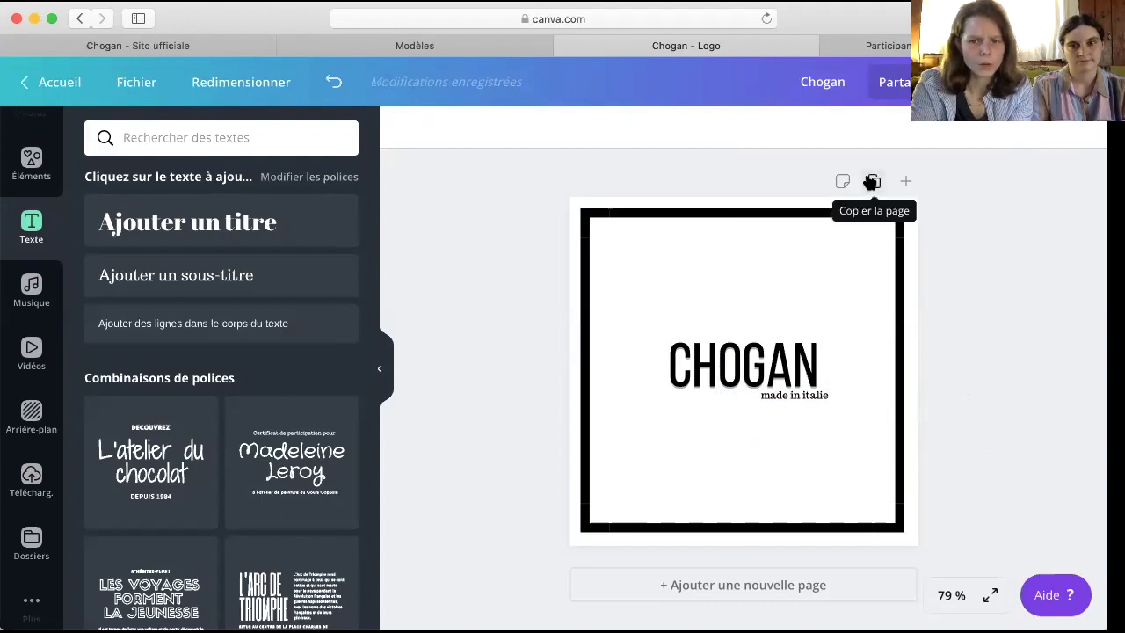
Step: Duplicate the finished logo page as a second page
click(872, 181)
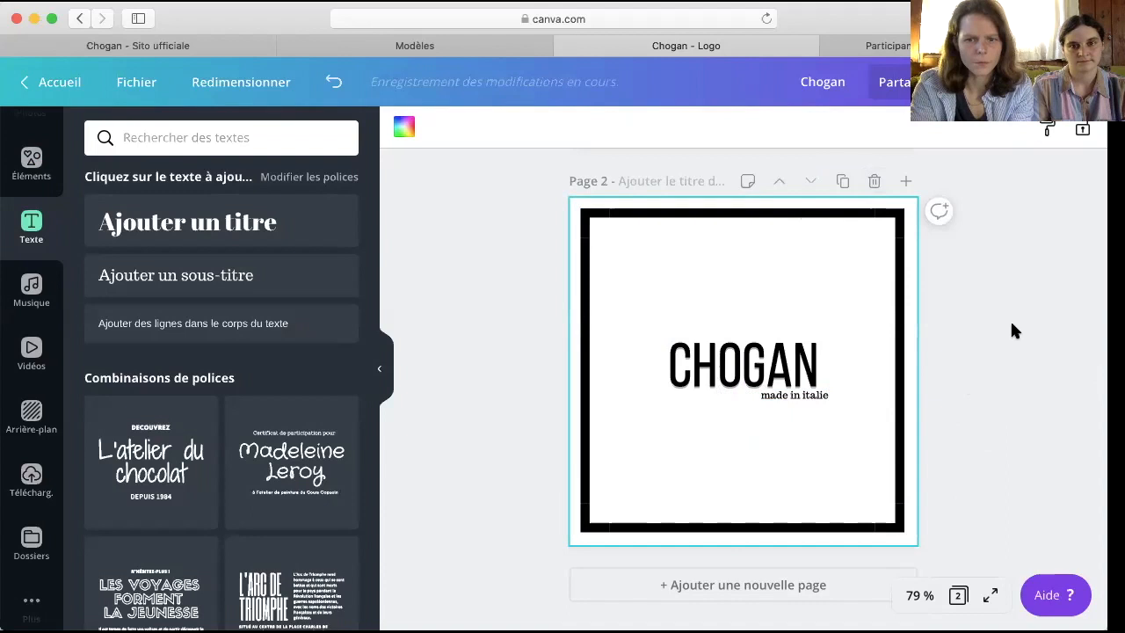
scroll(1012, 362, up, 5)
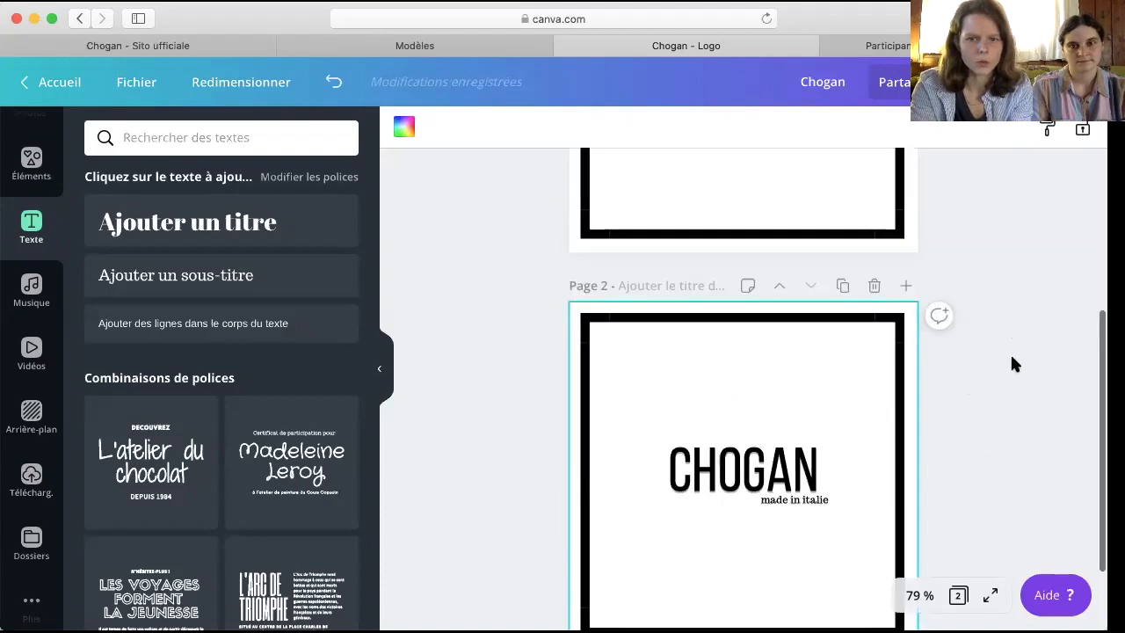
scroll(1013, 361, down, 5)
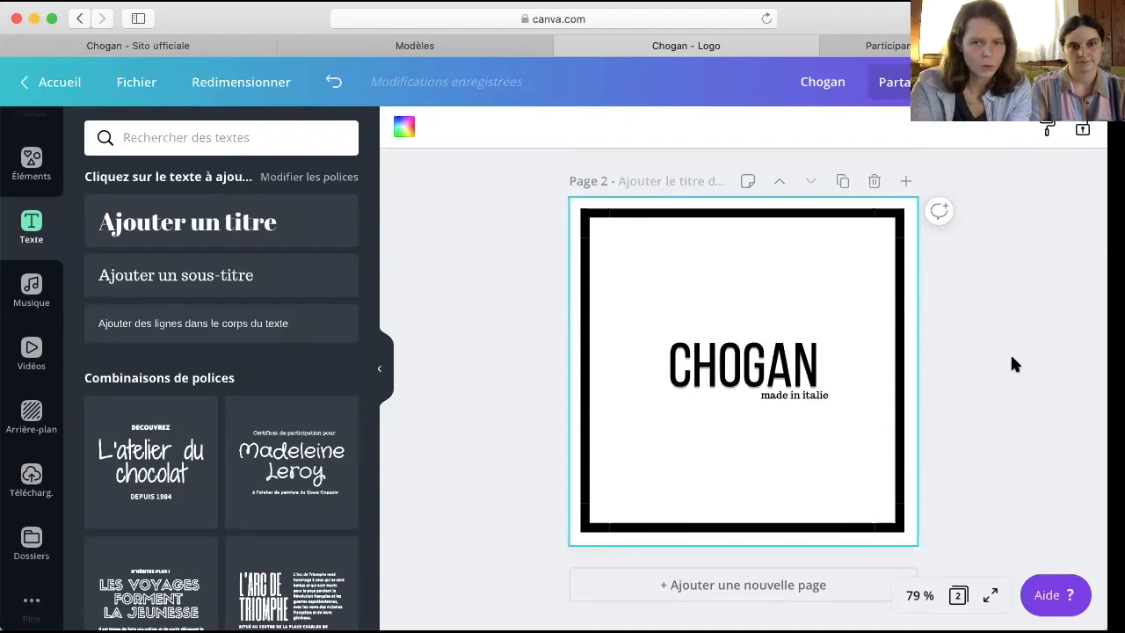
Step: Change the colour of the square frame on page 2 to white
click(630, 220)
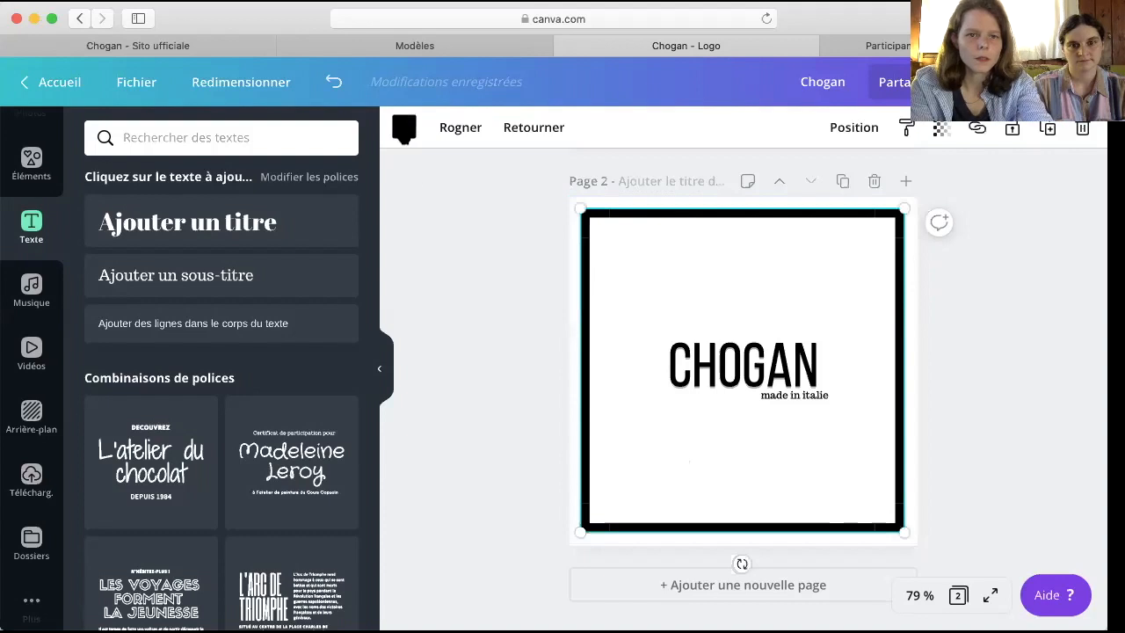
click(404, 127)
click(150, 304)
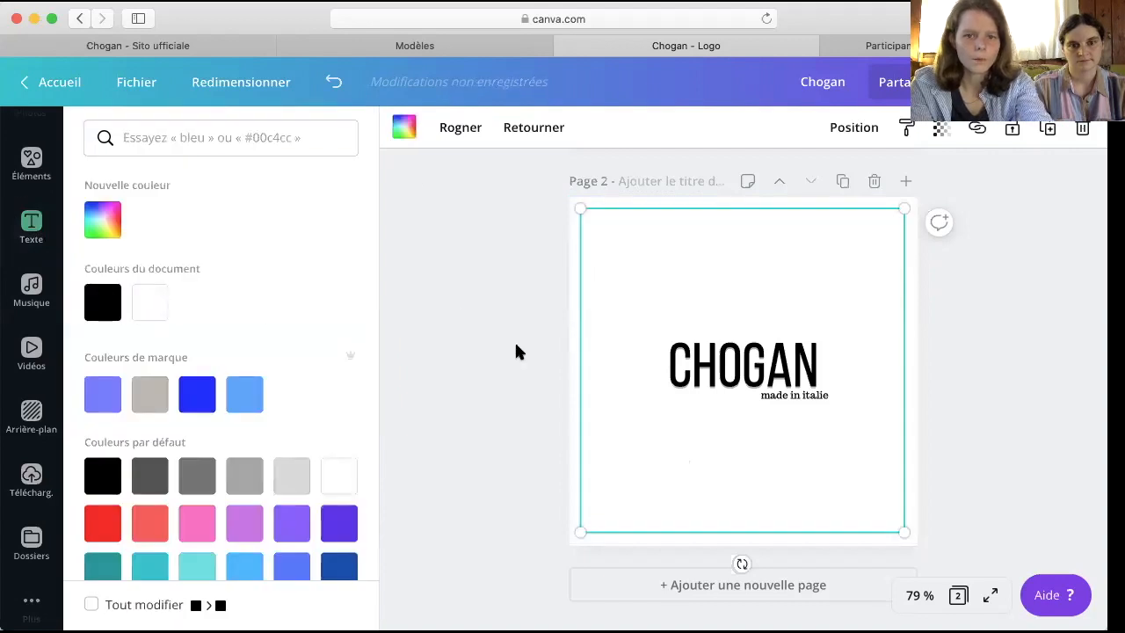
Step: Change the text colour of the CHOGAN title and the "made in italie" subtitle on page 2 to white
click(726, 362)
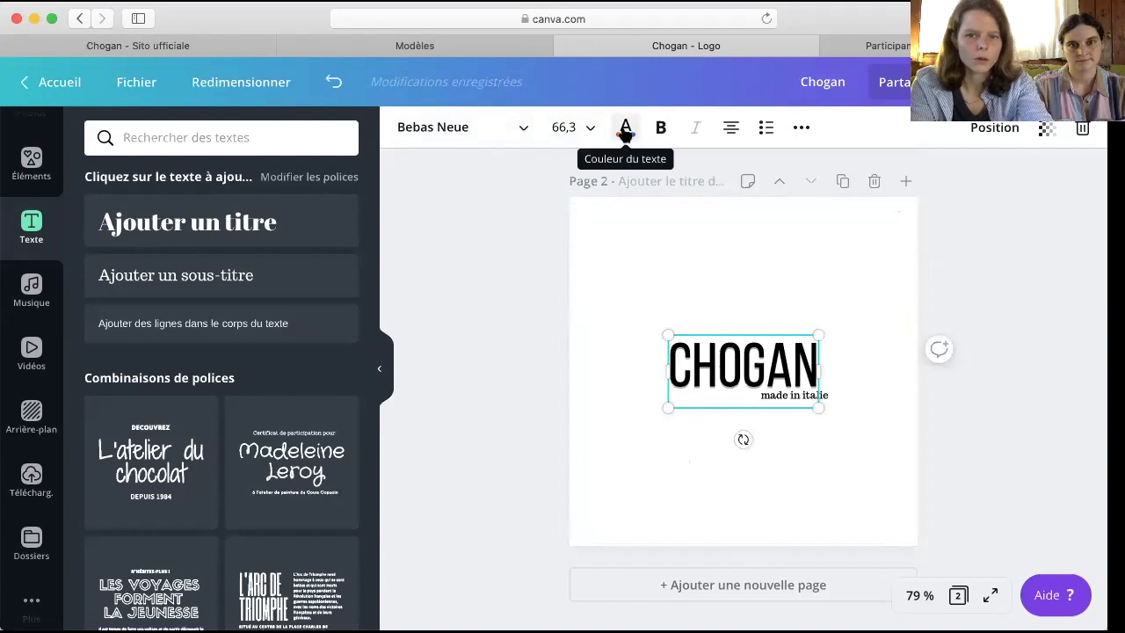
click(625, 130)
click(150, 301)
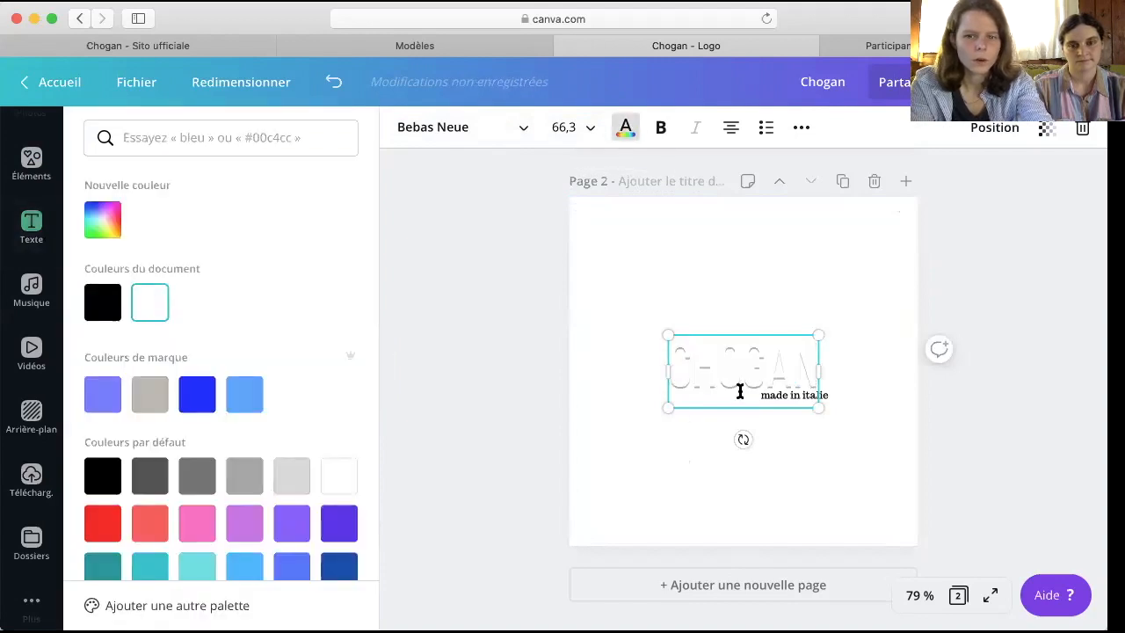
click(776, 394)
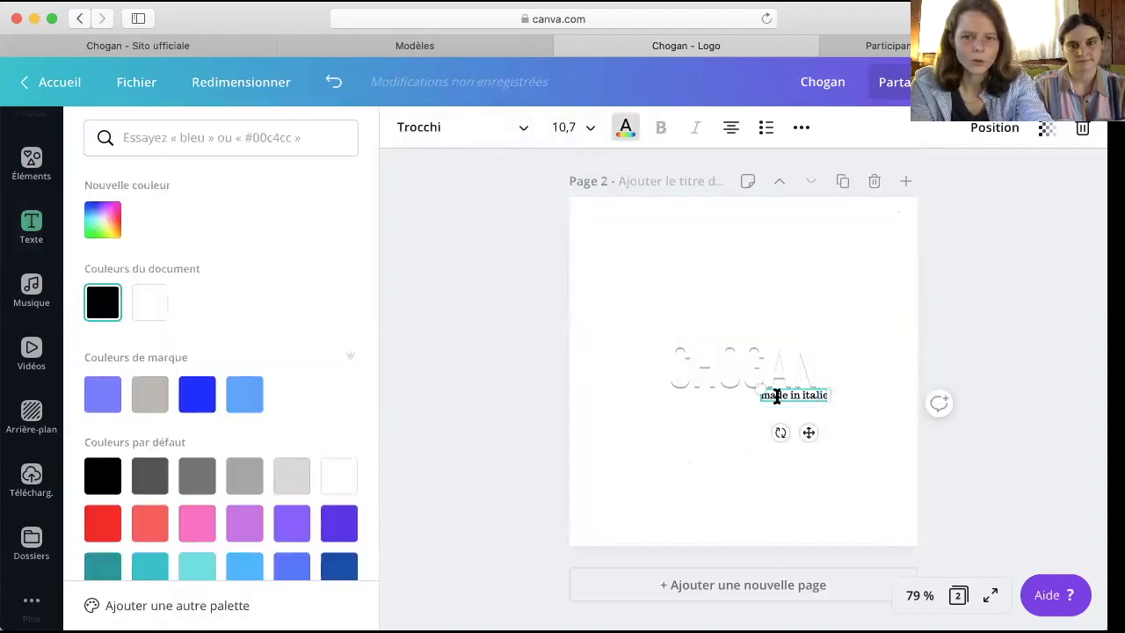
click(627, 130)
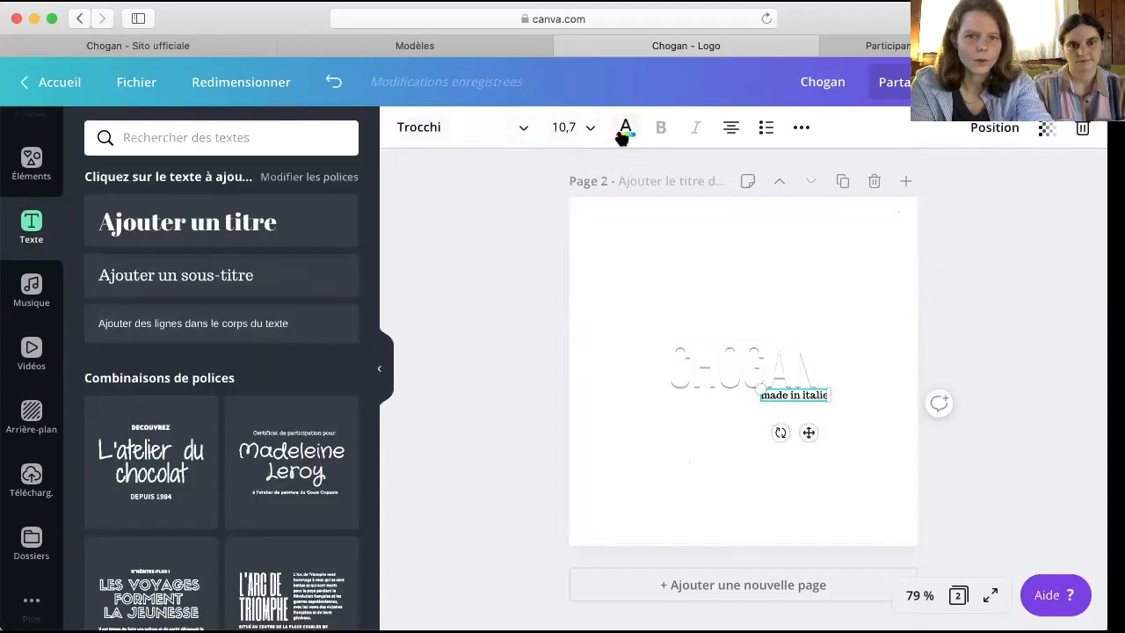
click(625, 130)
click(150, 302)
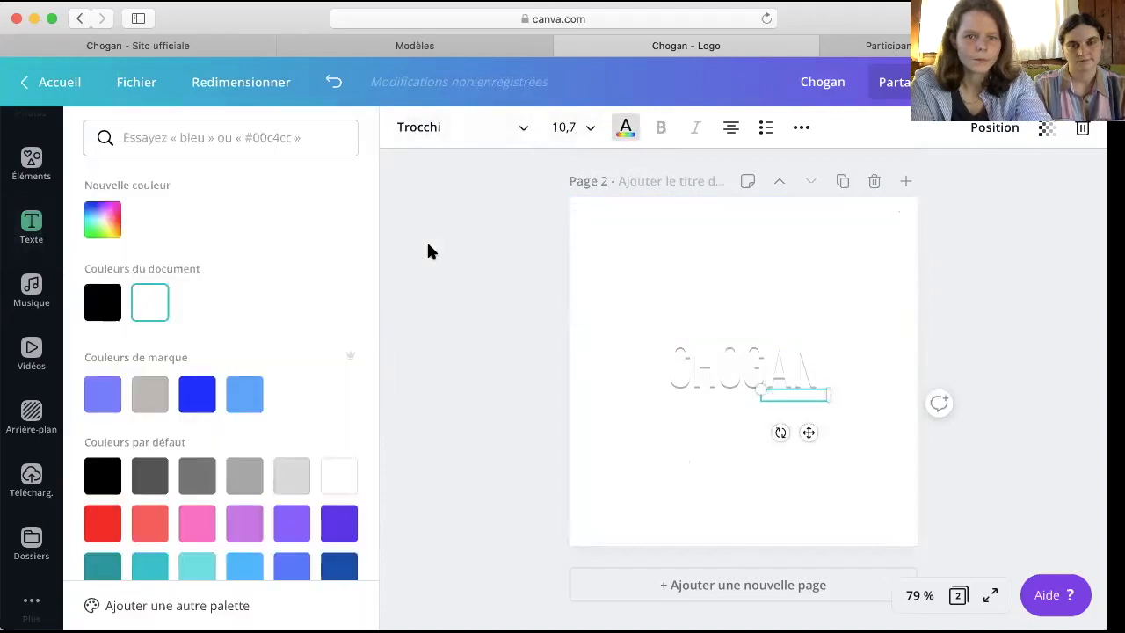
Step: Set the background colour of page 2 to black
click(577, 208)
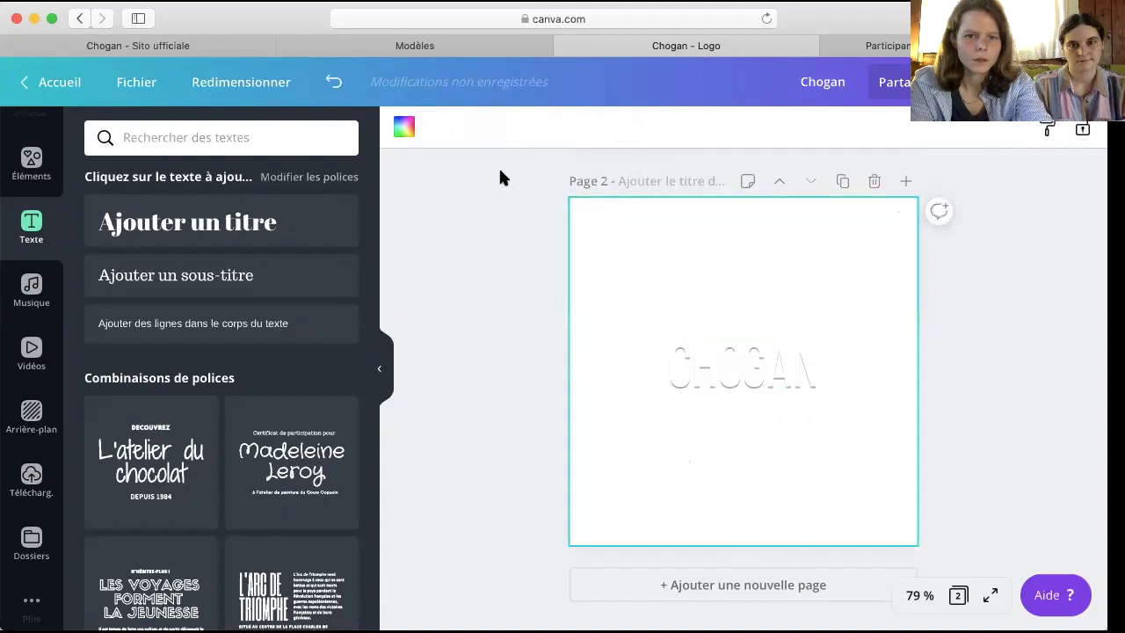
click(402, 130)
click(102, 301)
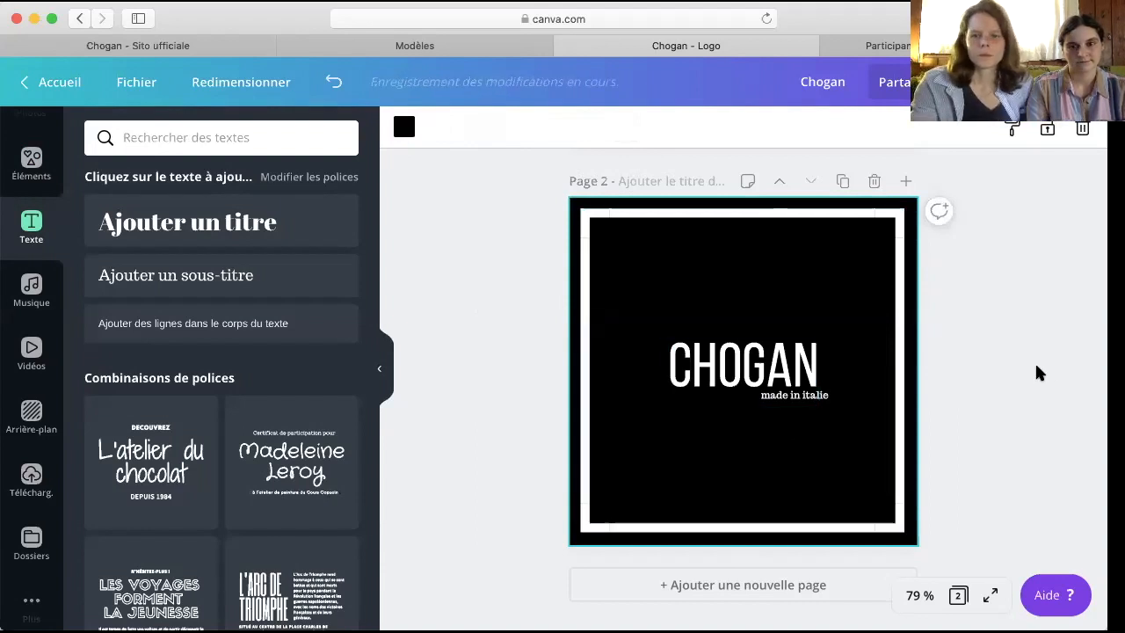
Step: Compare the original logo on page 1 with the recoloured variant on page 2
scroll(1052, 290, up, 5)
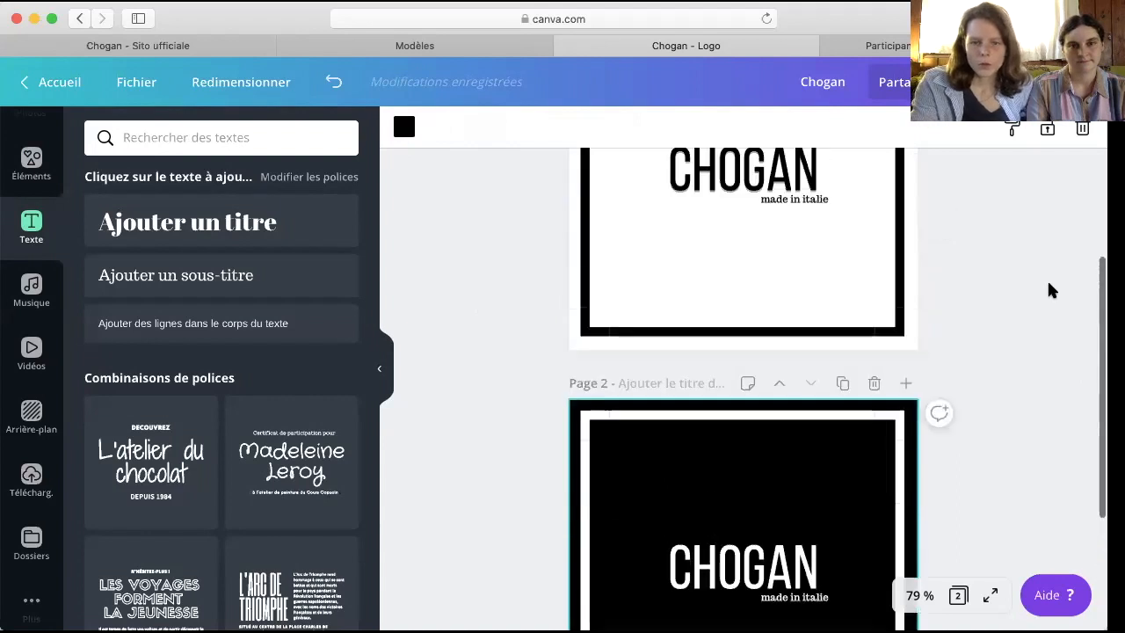
scroll(1052, 290, down, 5)
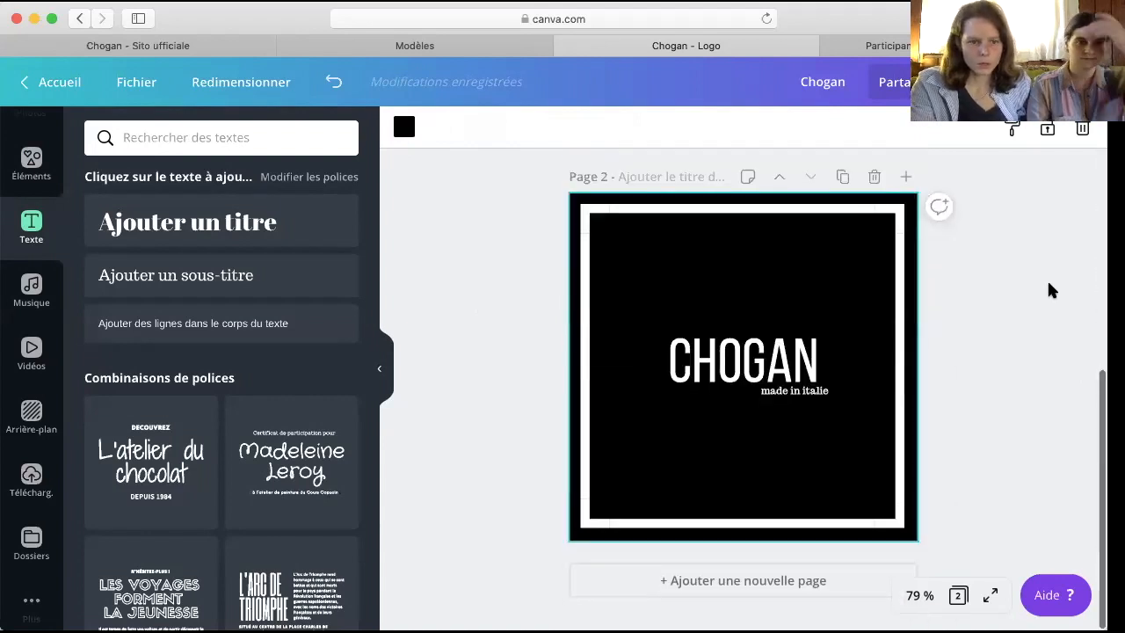
scroll(1052, 290, up, 5)
scroll(1052, 290, up, 1)
scroll(1052, 290, down, 5)
scroll(1052, 290, up, 5)
scroll(1052, 290, down, 5)
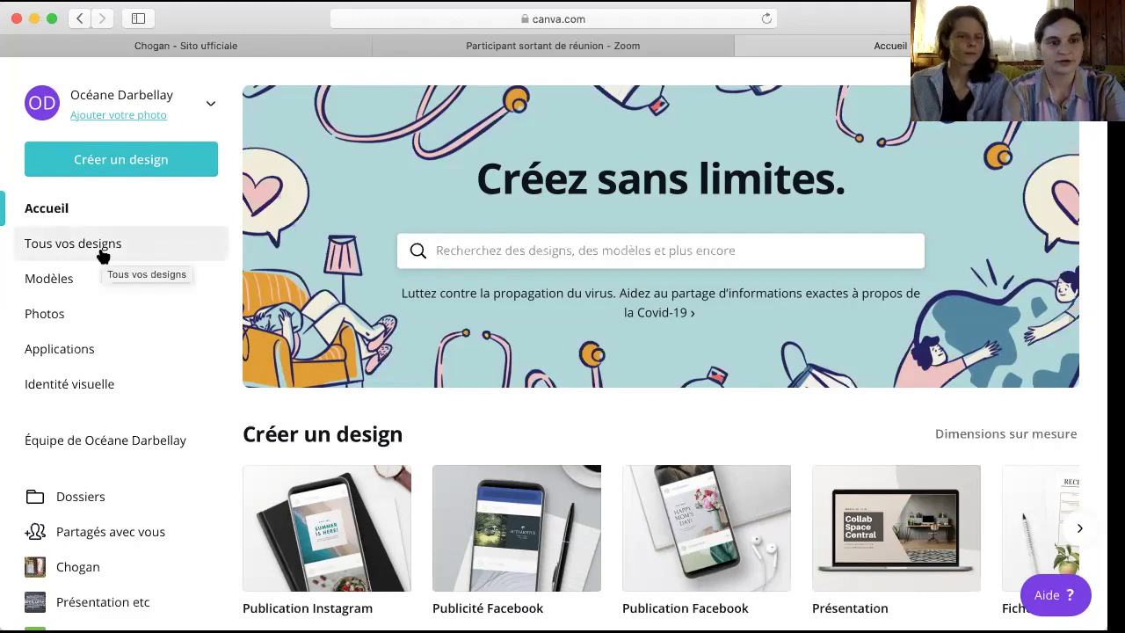
Step: Create a new blank Instagram post design and search the photo library for "vert"
click(339, 514)
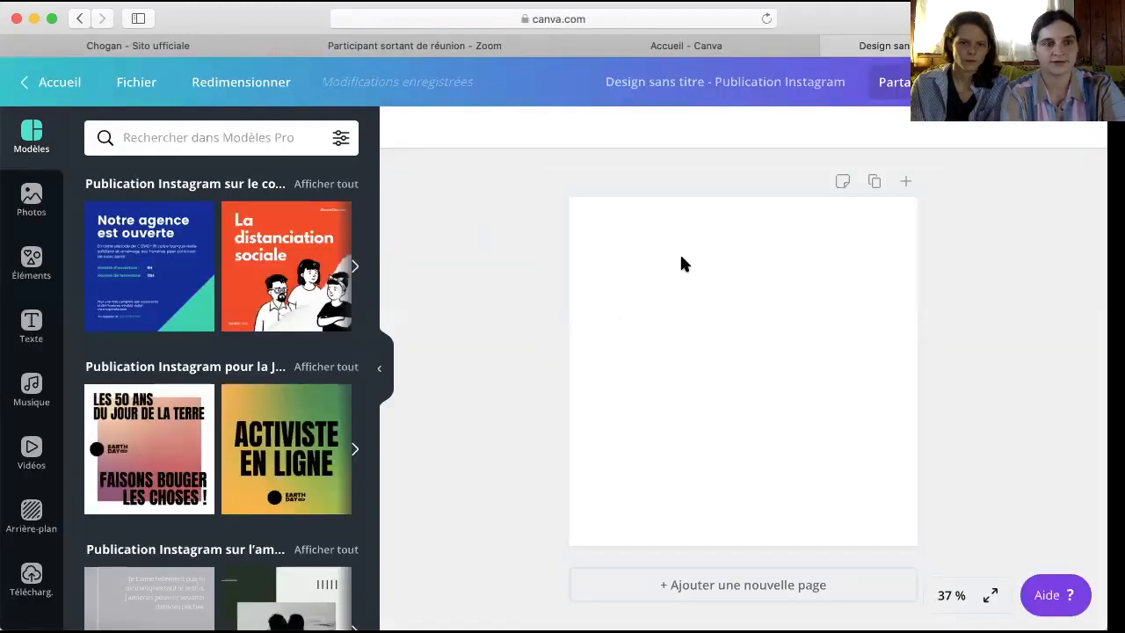
click(30, 195)
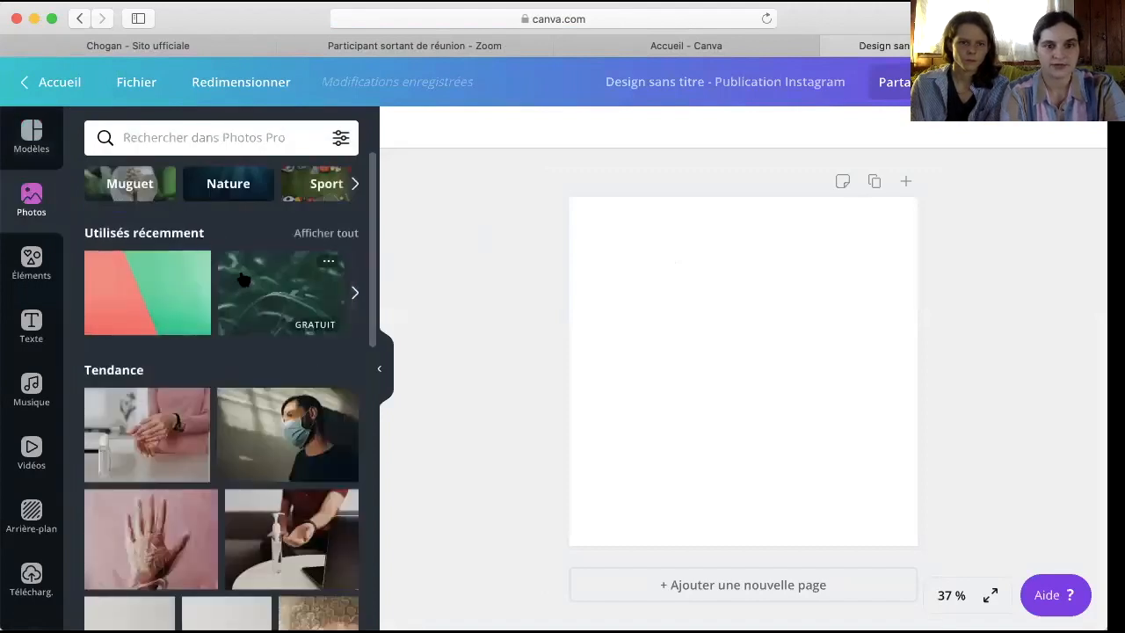
scroll(243, 280, down, 4)
scroll(243, 279, up, 4)
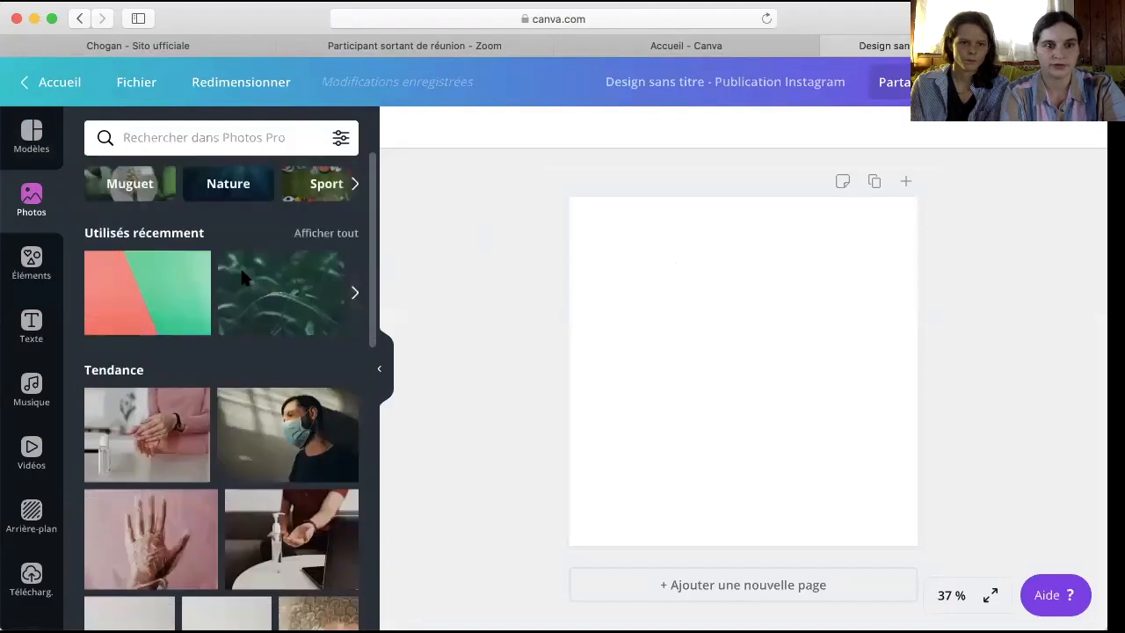
click(287, 144)
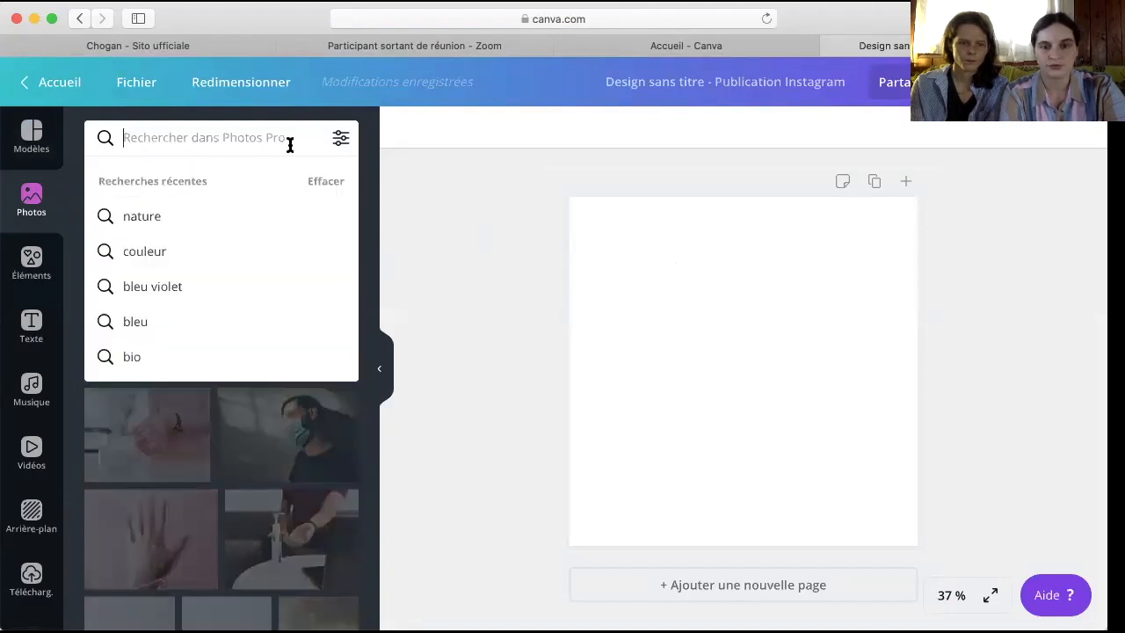
text(vert)
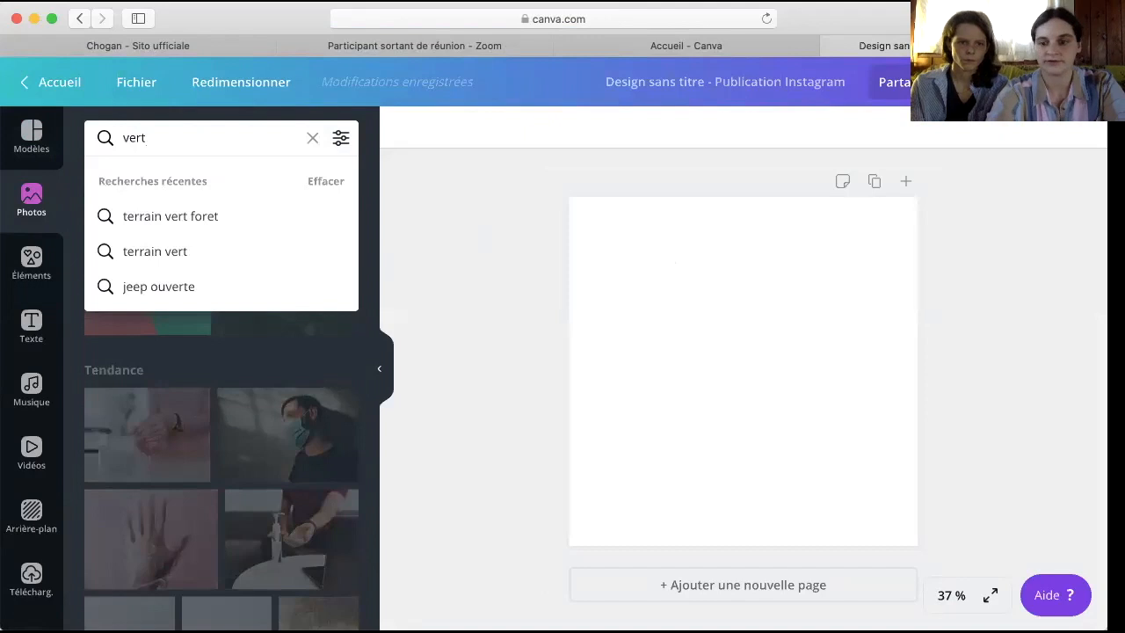
key(Return)
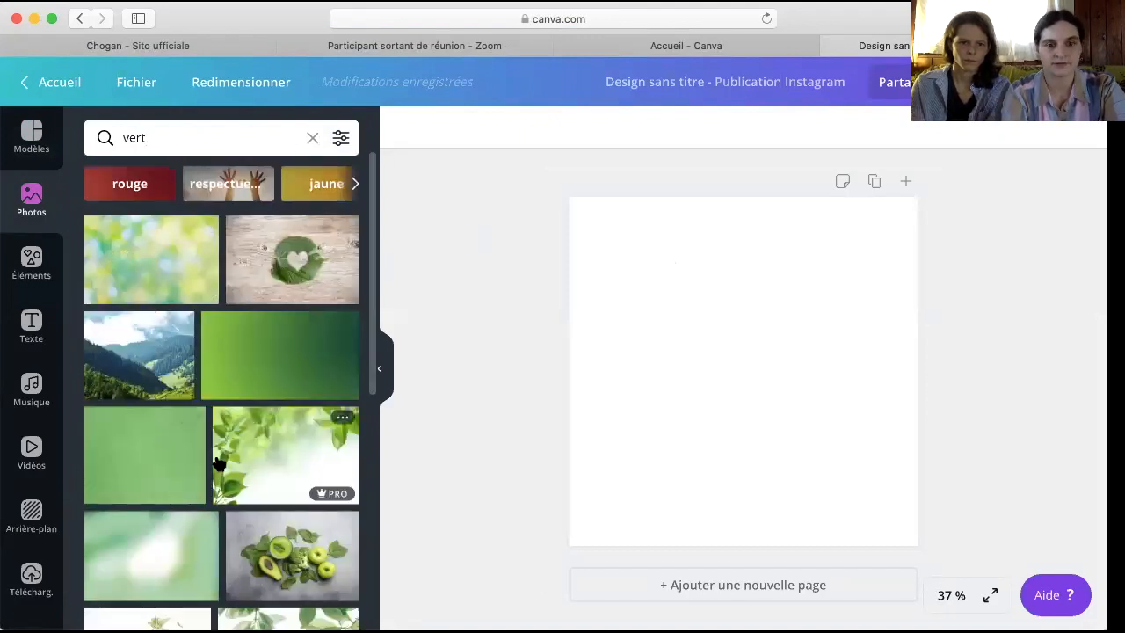
Step: Try the plain green fabric photo as the page background and delete it from the page
scroll(254, 293, down, 2)
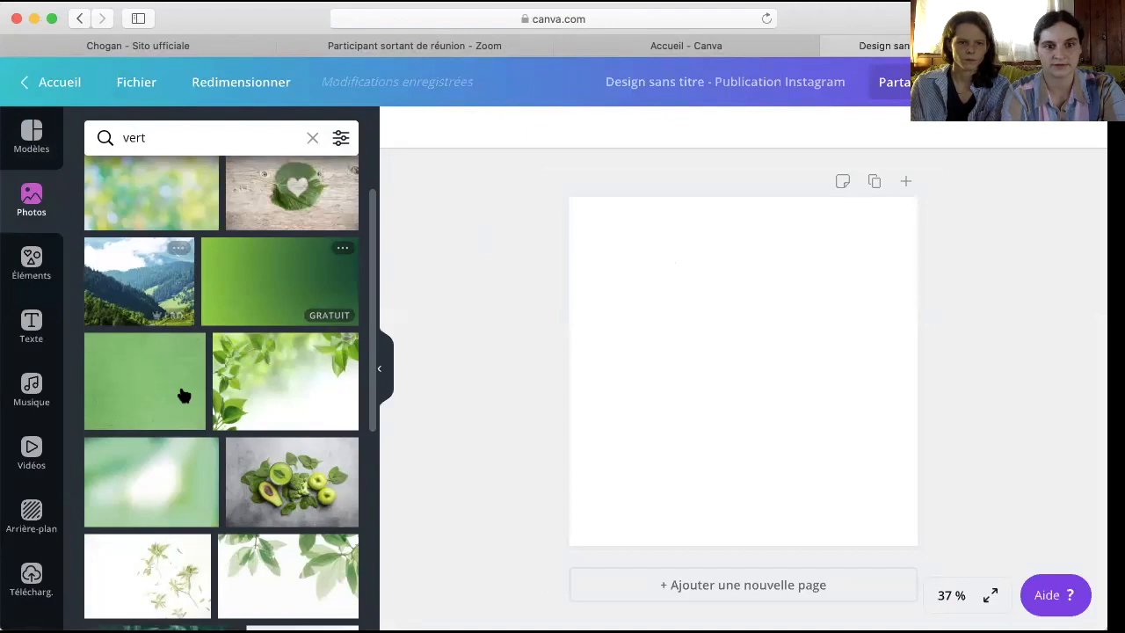
scroll(270, 395, down, 1)
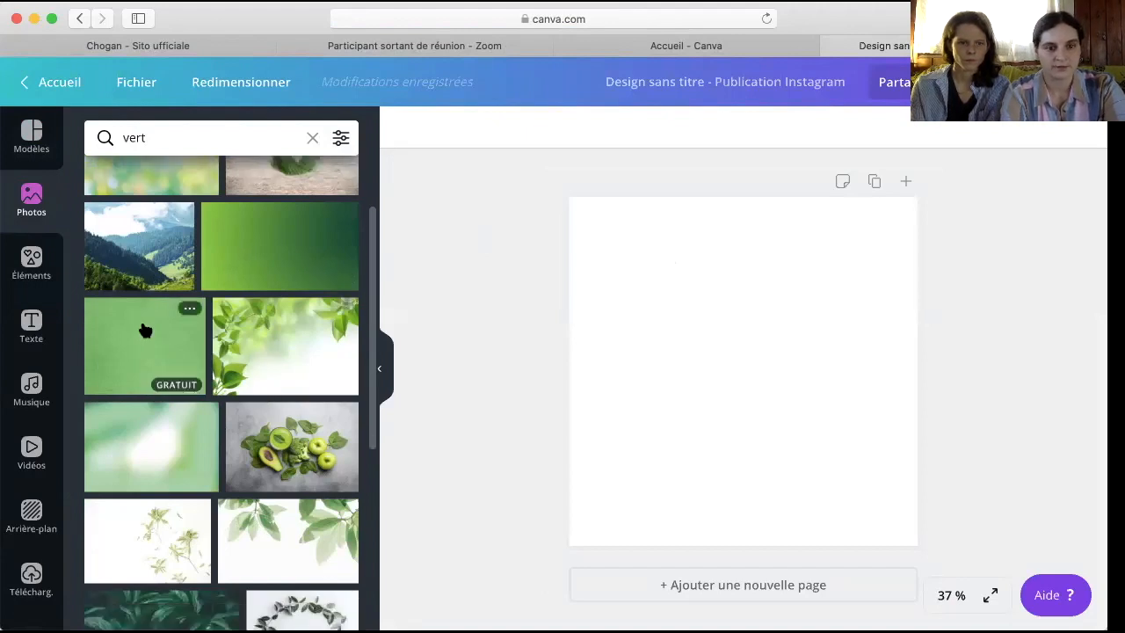
drag(166, 316, 578, 253)
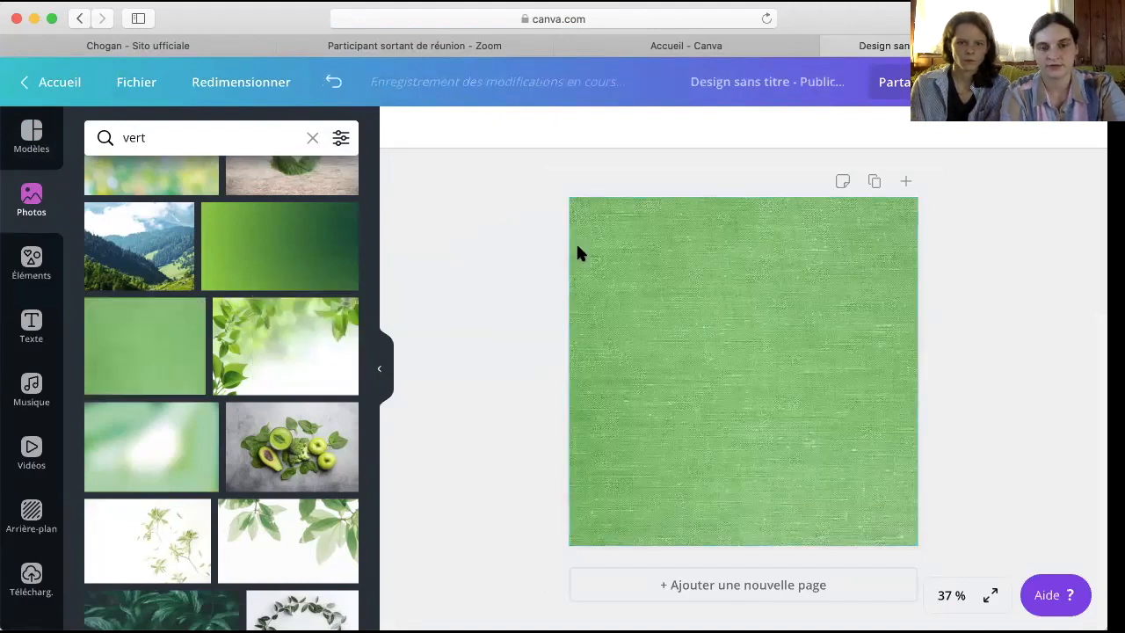
click(685, 271)
key(Delete)
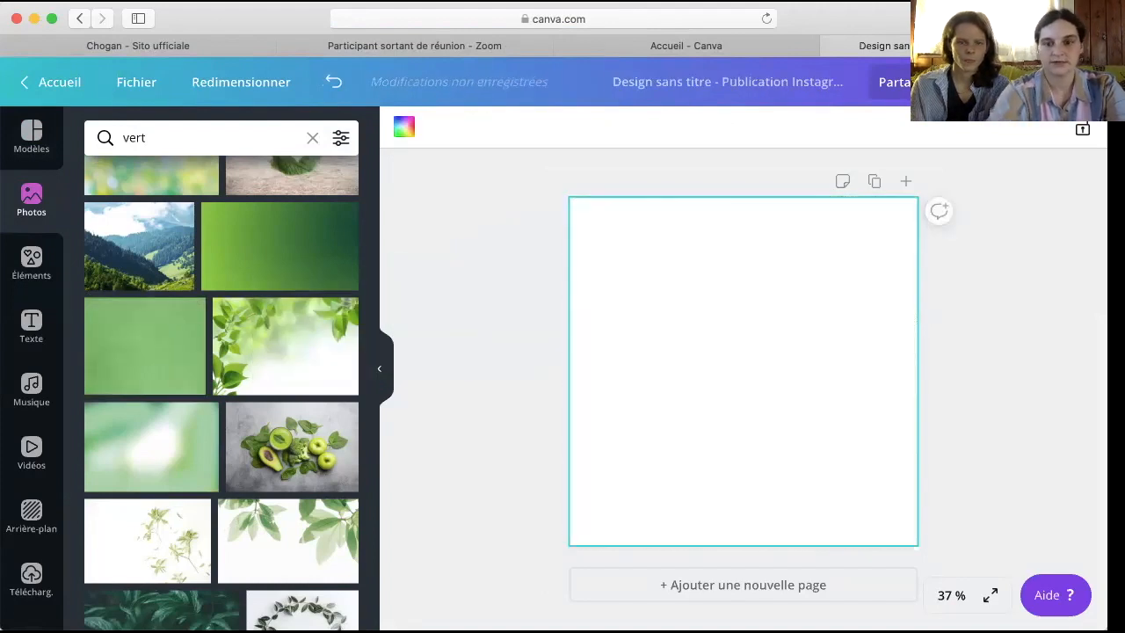
Step: Try the plain green fabric photo as a free-standing image on the page and remove it
click(164, 349)
scroll(164, 349, up, 2)
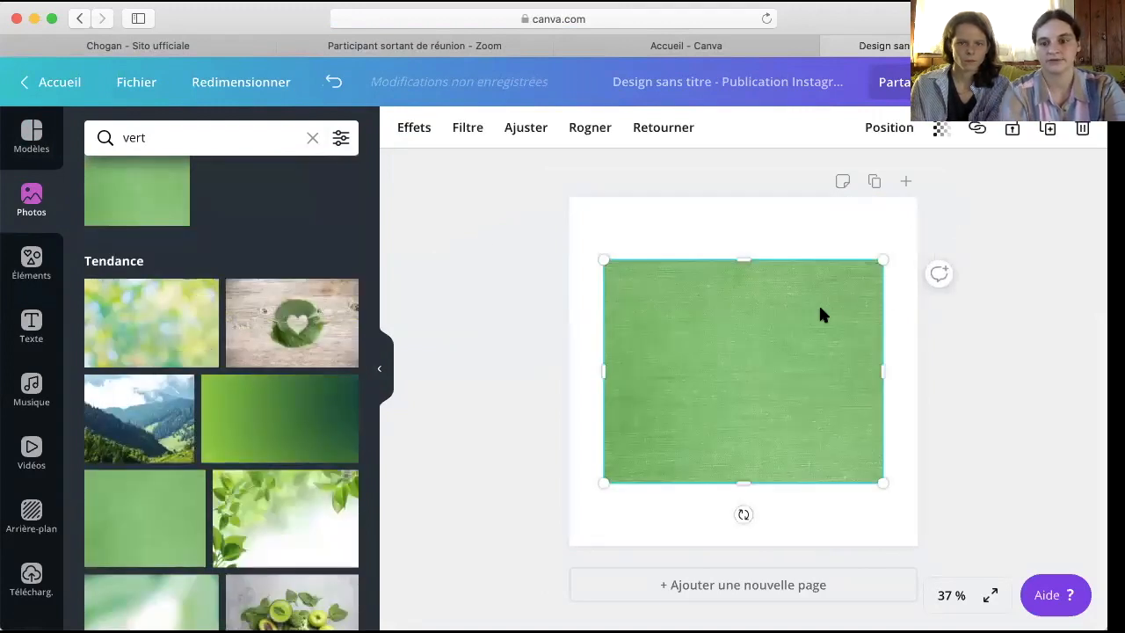
key(Delete)
Step: Fill the entire page background with the plain green fabric photo
drag(155, 497, 581, 272)
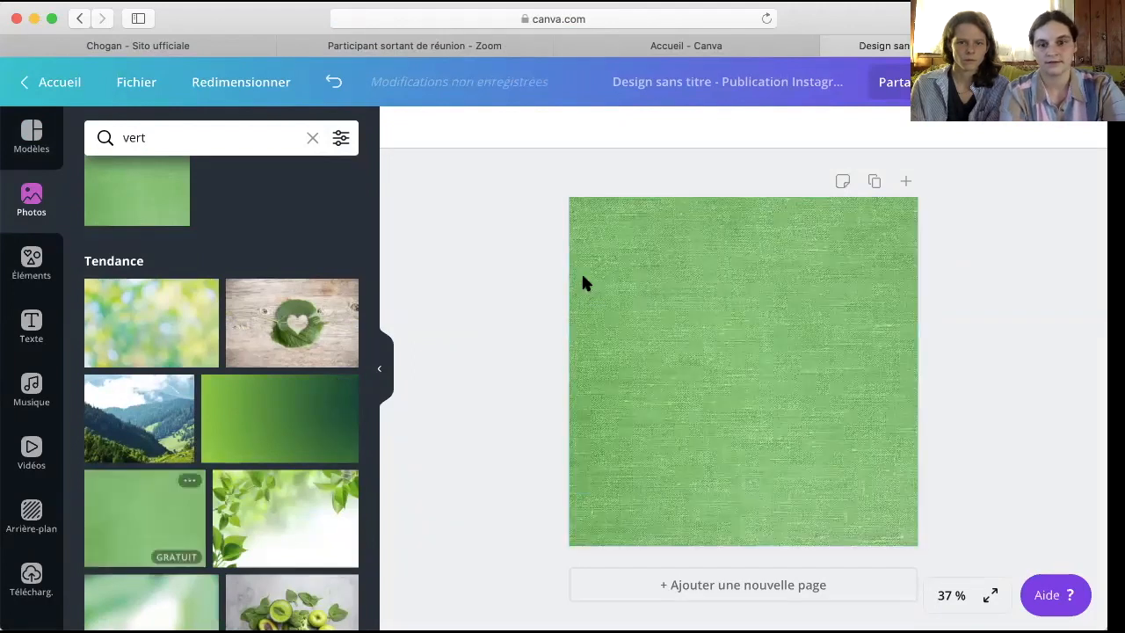
click(639, 333)
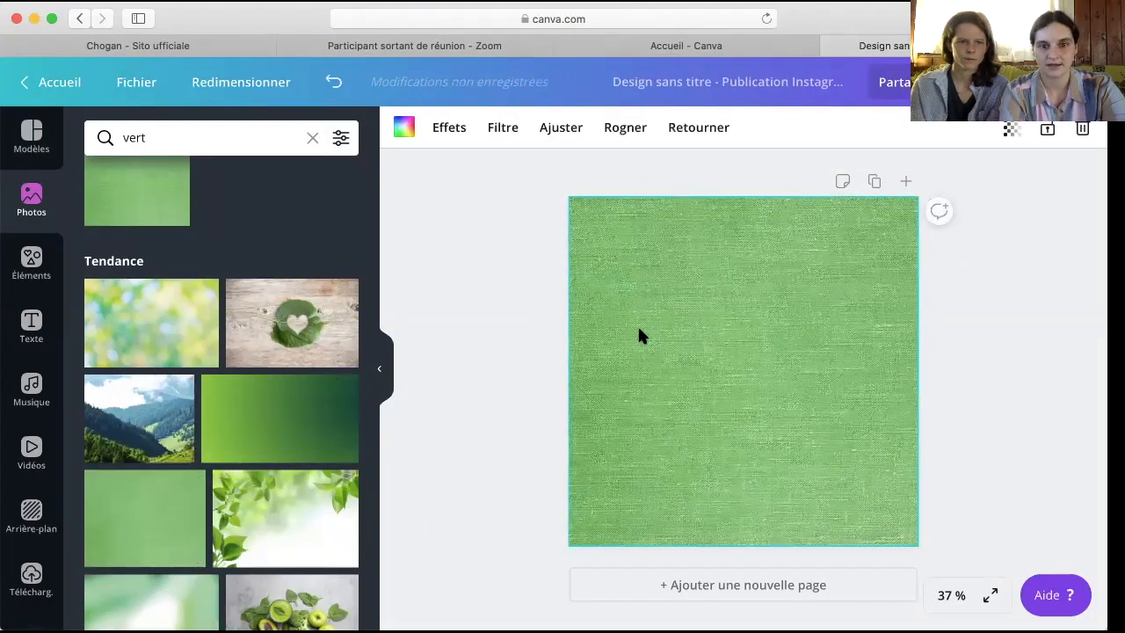
Step: Add the uploaded product image of the black "BLACK" toothpaste tube to the green page
click(29, 577)
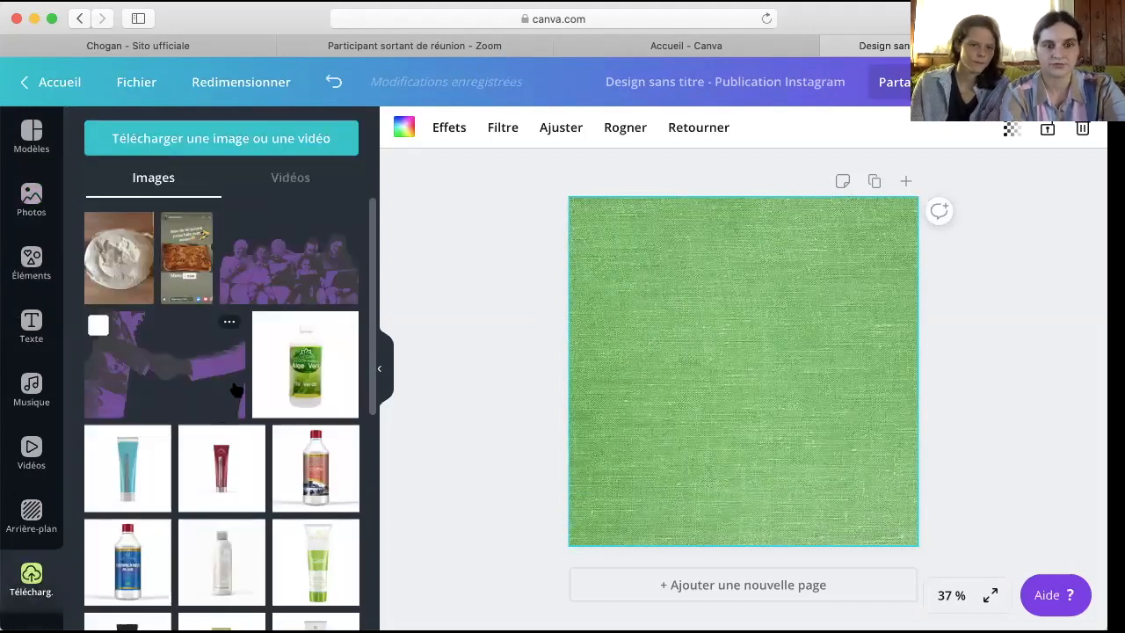
scroll(230, 378, down, 3)
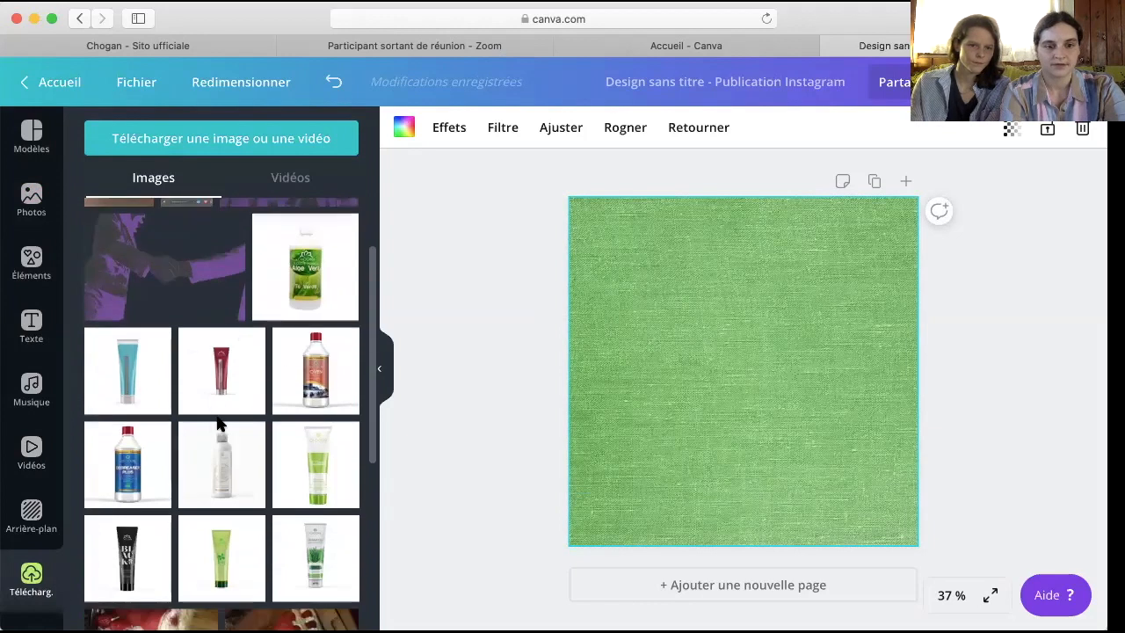
scroll(303, 442, down, 2)
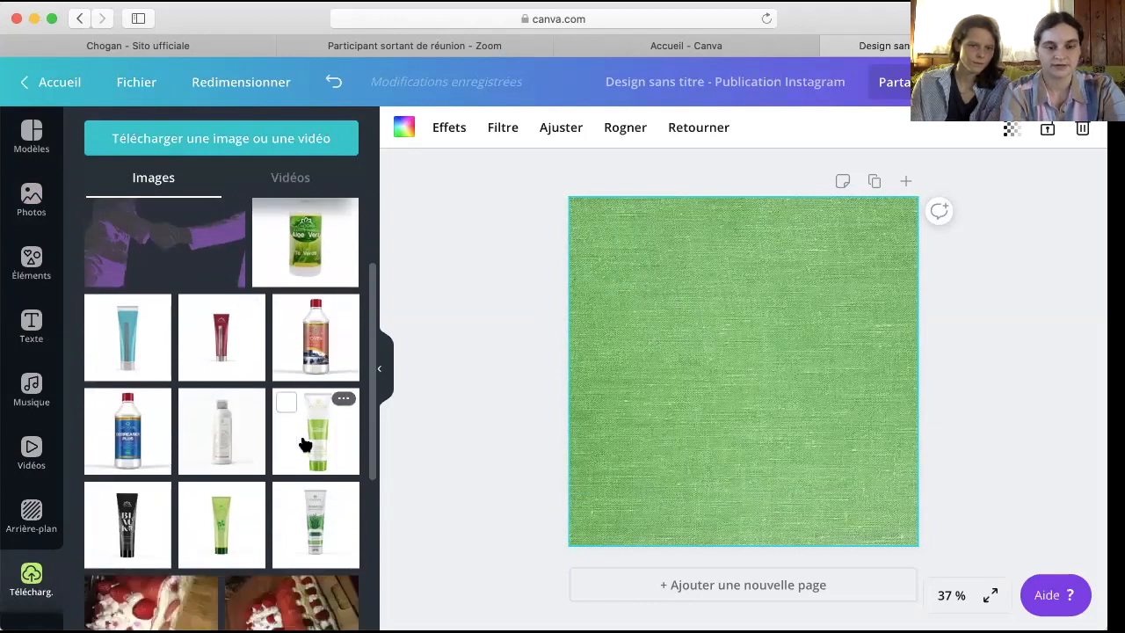
scroll(304, 442, up, 1)
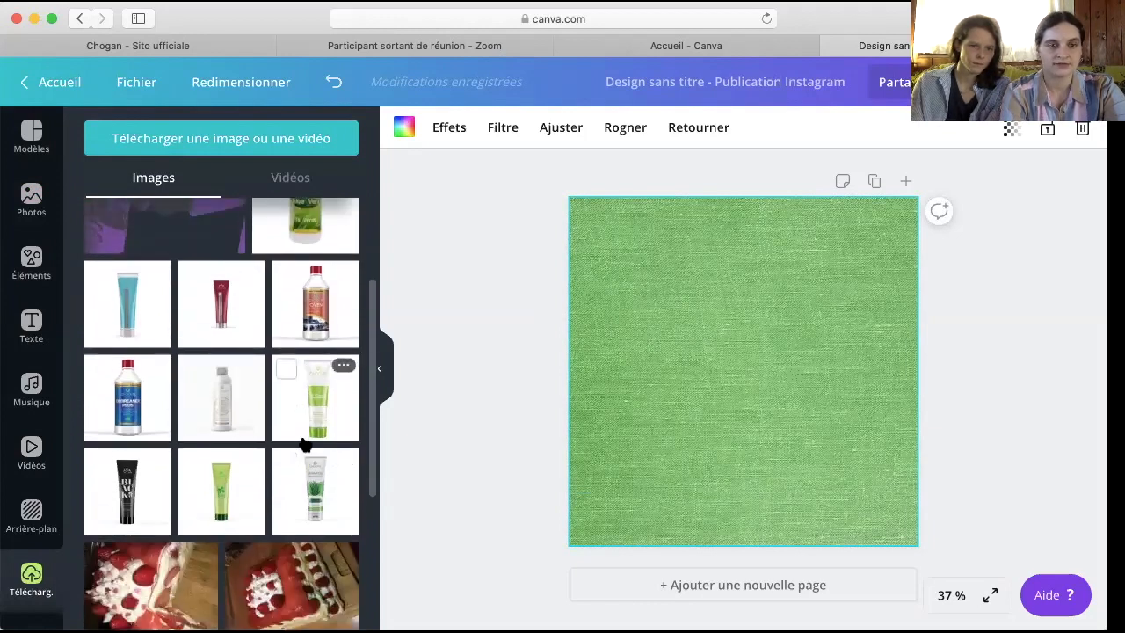
click(132, 483)
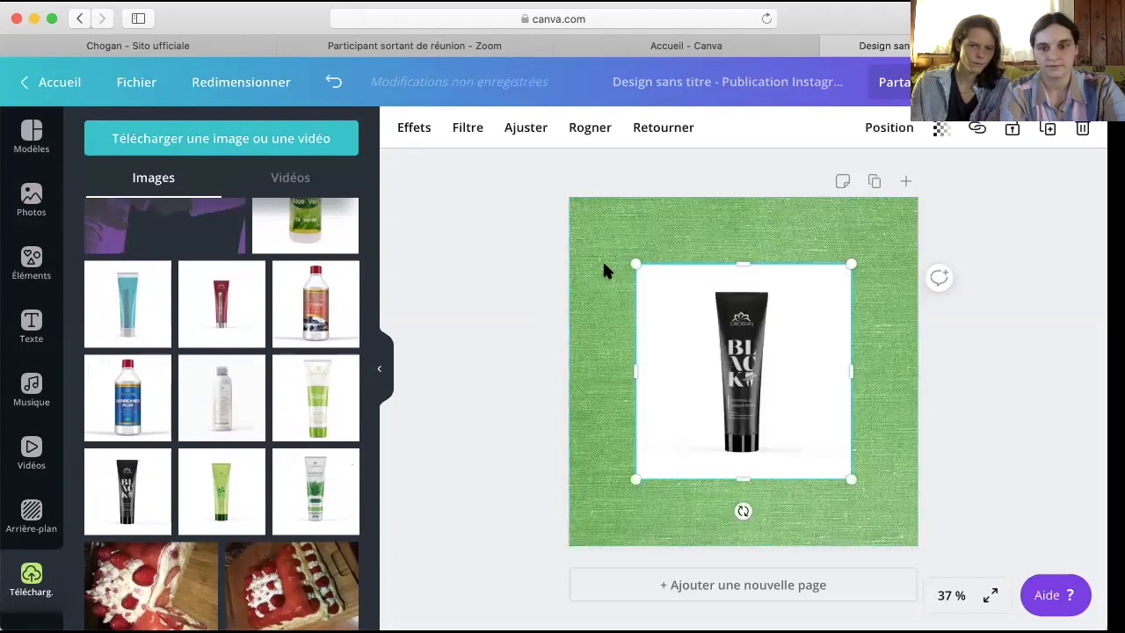
Step: Crop the white margins on all four sides of the product image closely around the black tube
drag(829, 372, 775, 378)
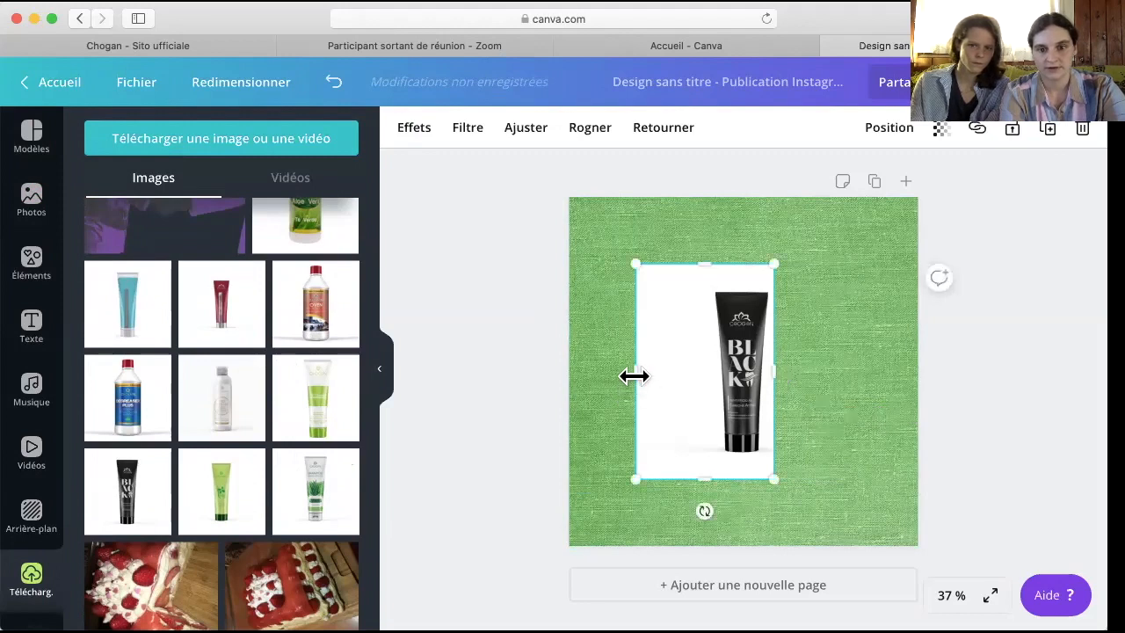
drag(650, 372, 712, 377)
drag(744, 478, 745, 455)
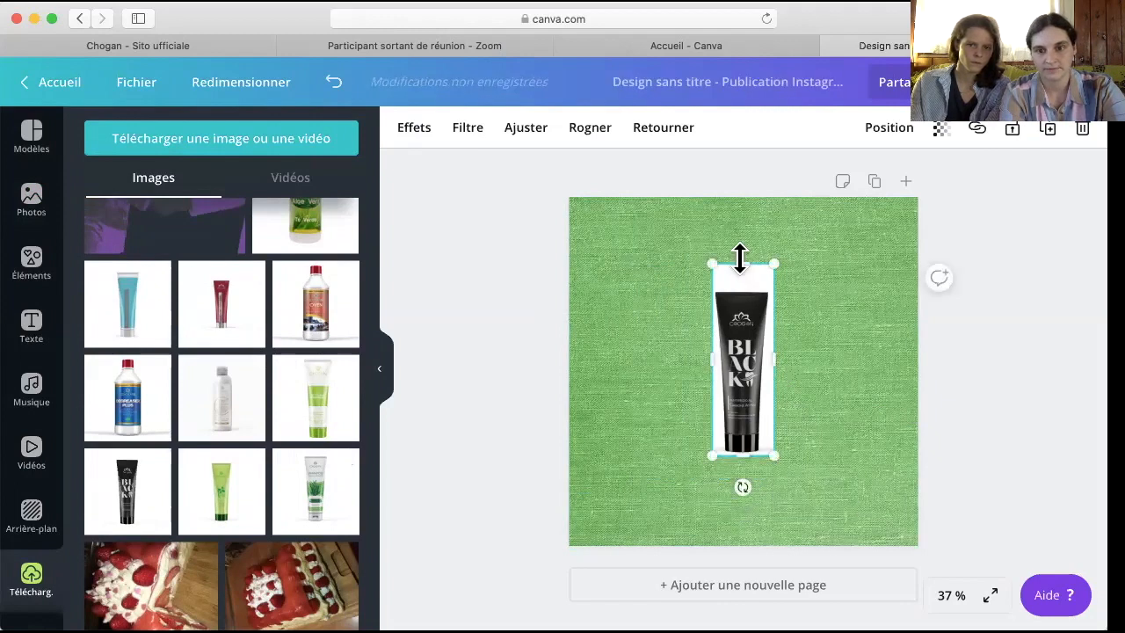
drag(740, 264, 741, 283)
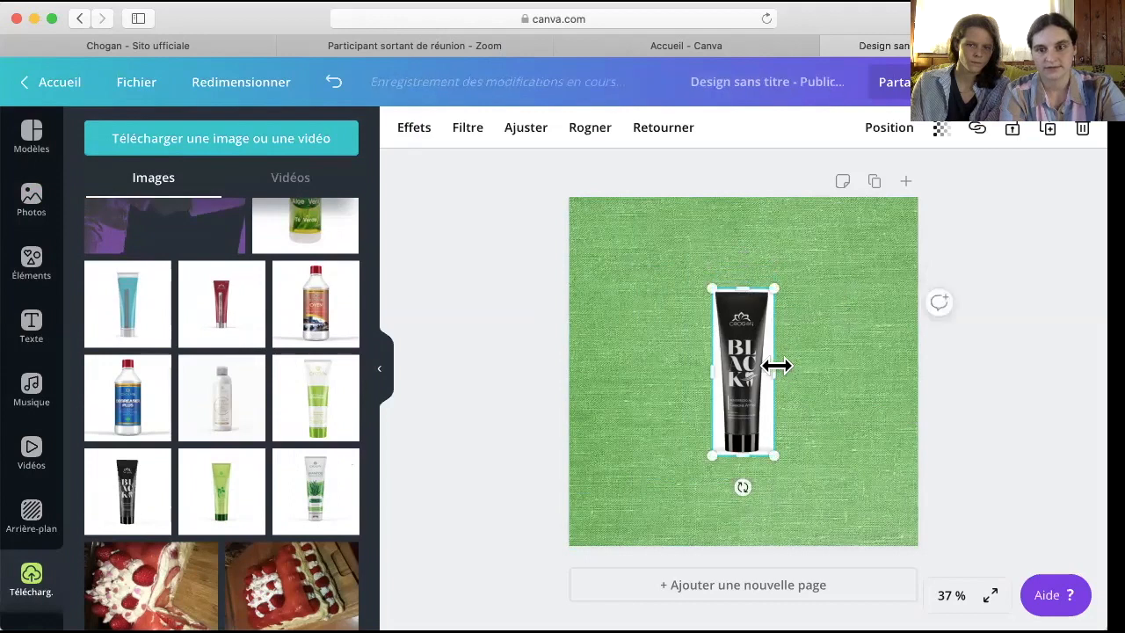
drag(774, 366, 774, 368)
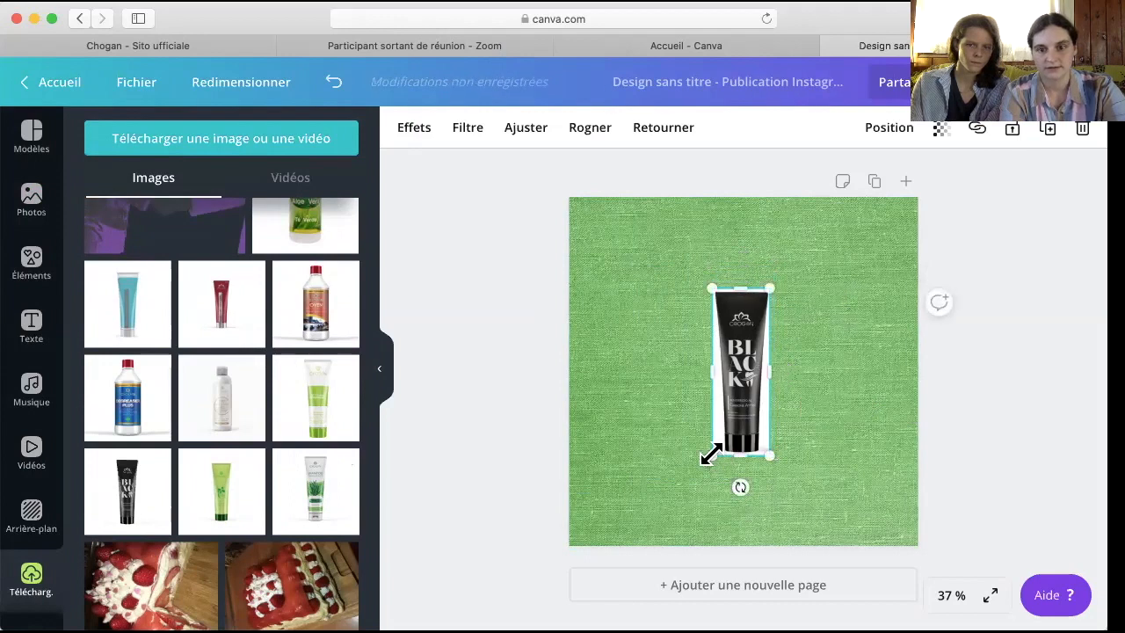
Step: Enlarge the cropped tube image to nearly the full page height and place it along the page's left edge, vertically centred
drag(634, 532, 615, 563)
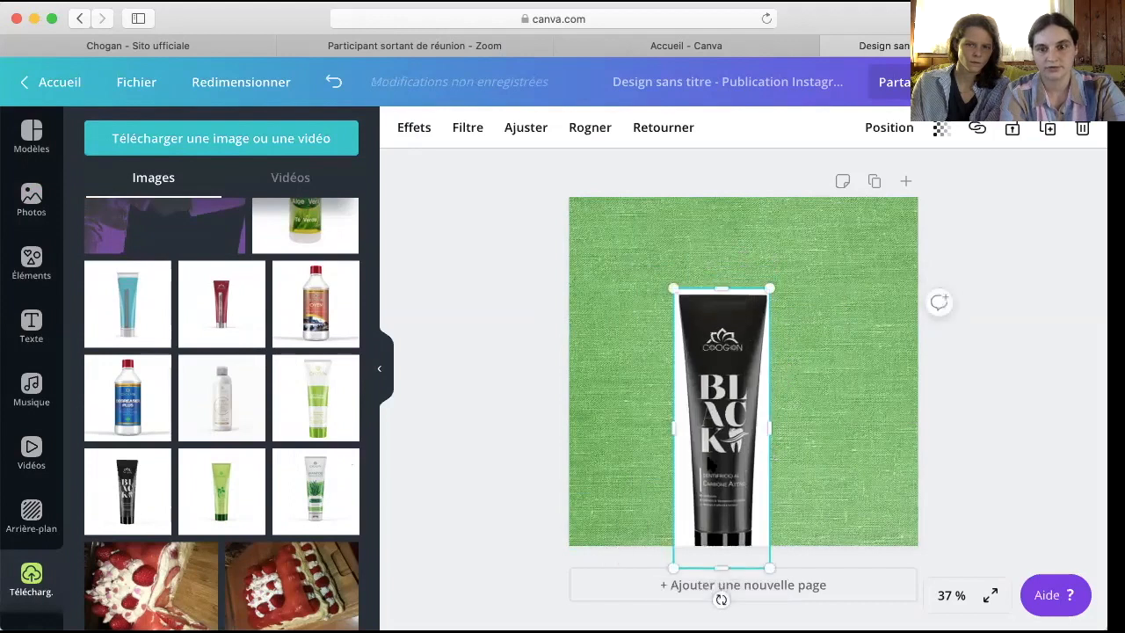
drag(721, 422, 627, 372)
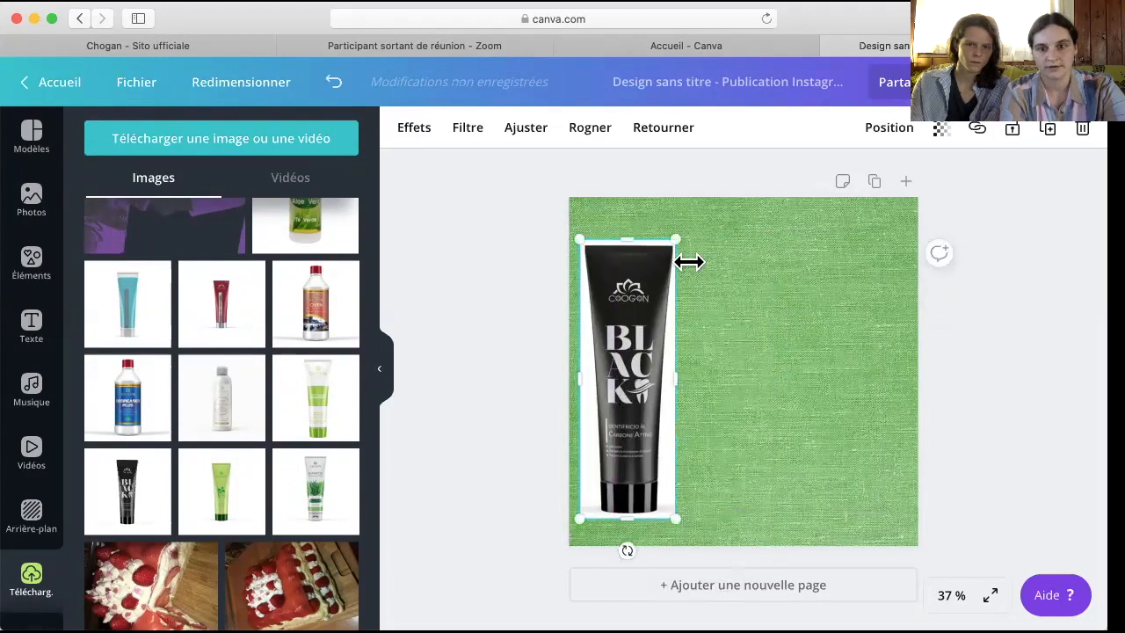
drag(673, 238, 703, 216)
drag(583, 517, 577, 528)
drag(629, 450, 630, 451)
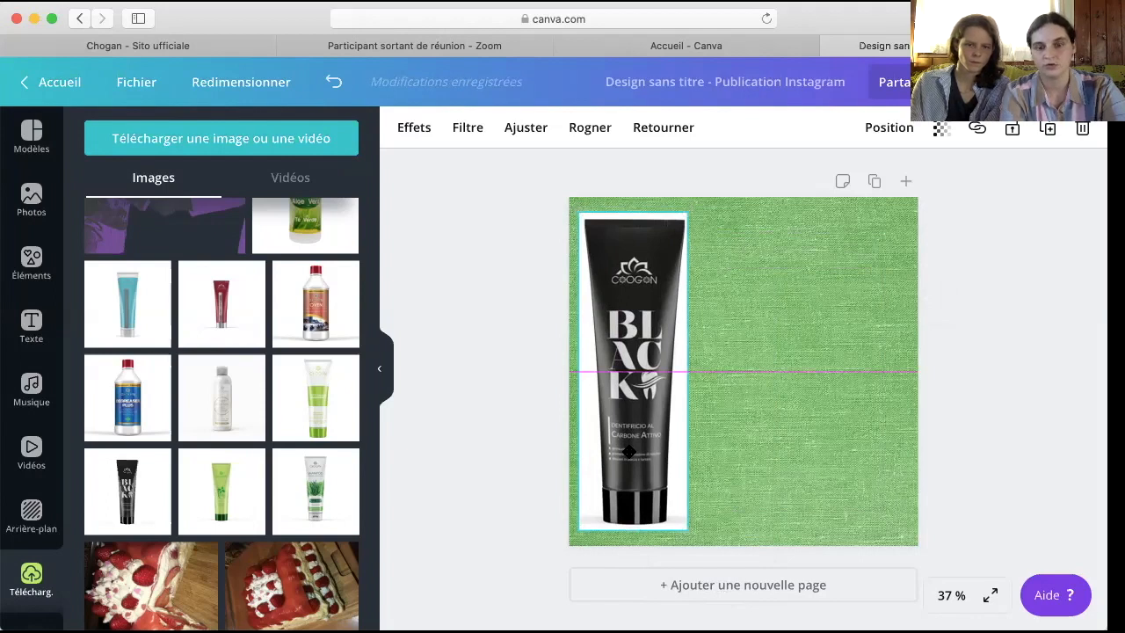
Step: Add a heading reading "Dentifrice aux charbons actifs" and place it beside the upper part of the tube
drag(629, 451, 630, 451)
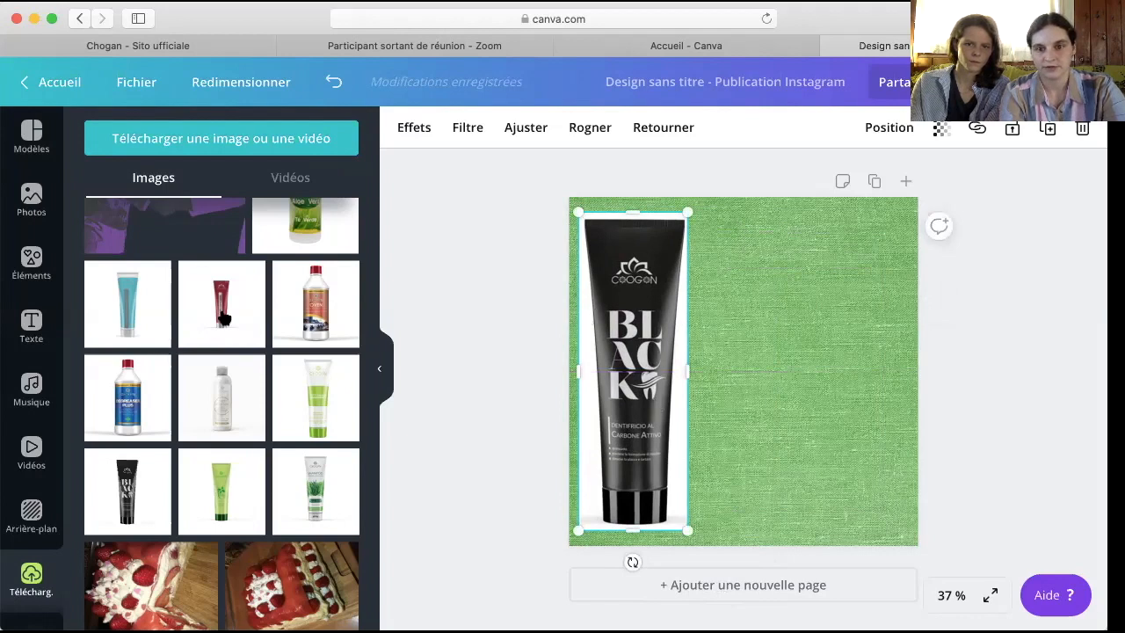
click(28, 316)
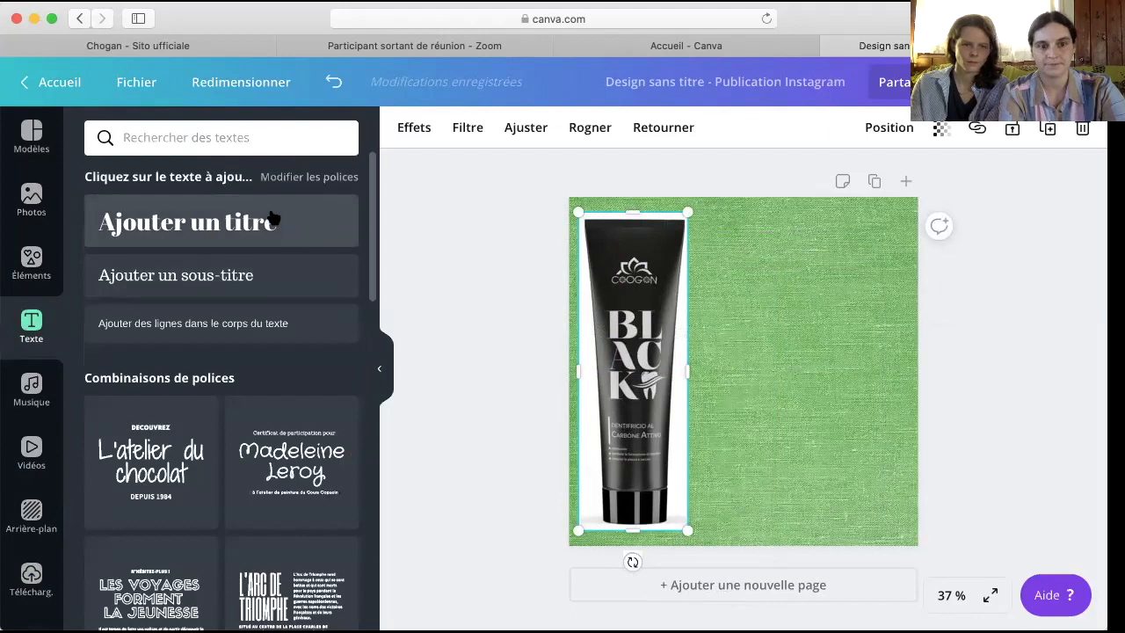
click(273, 227)
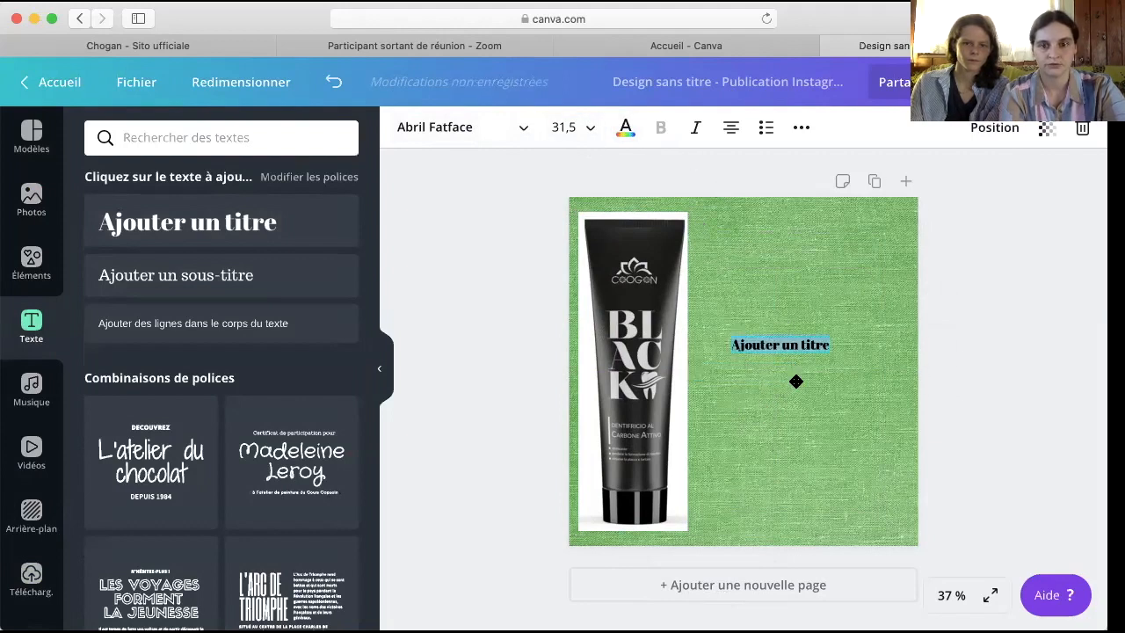
text(Dentifrice)
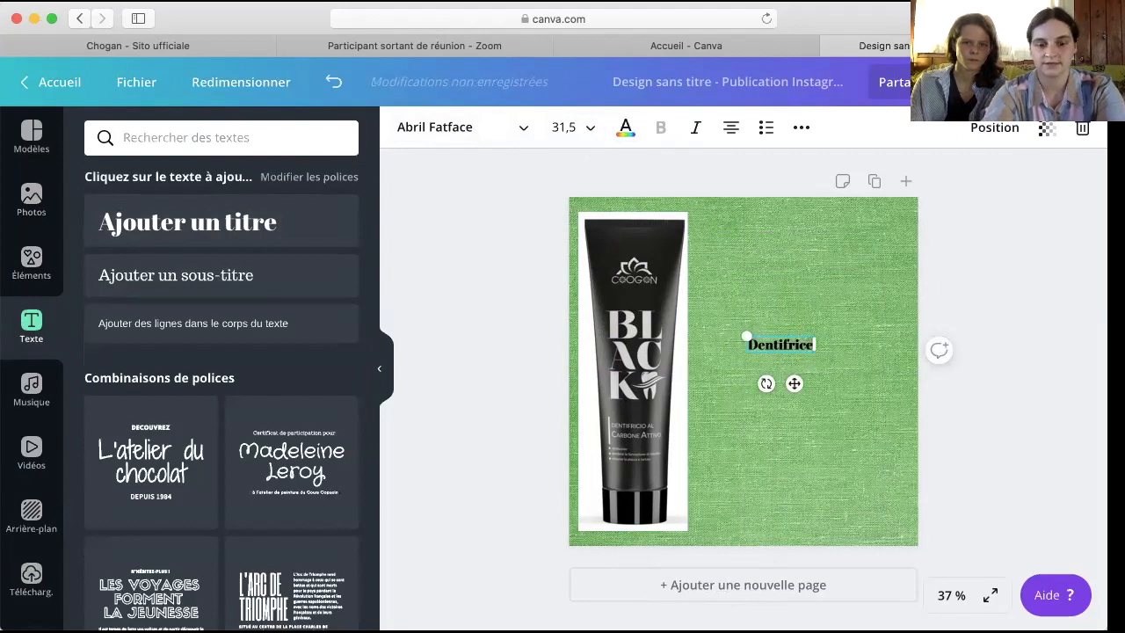
text( aux char)
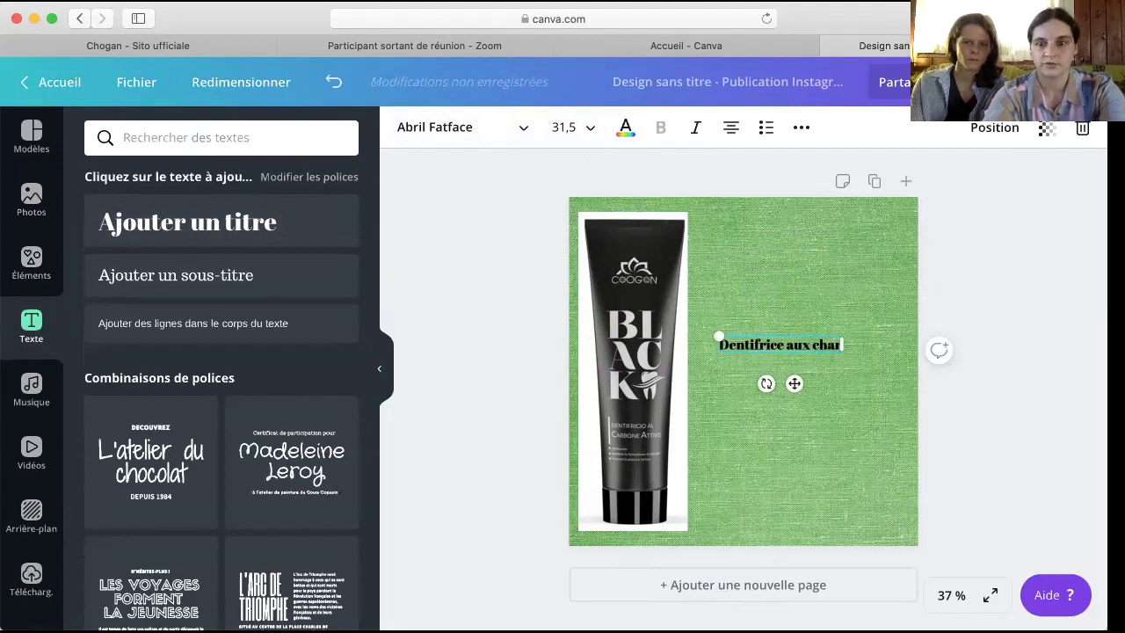
text(bons actifs)
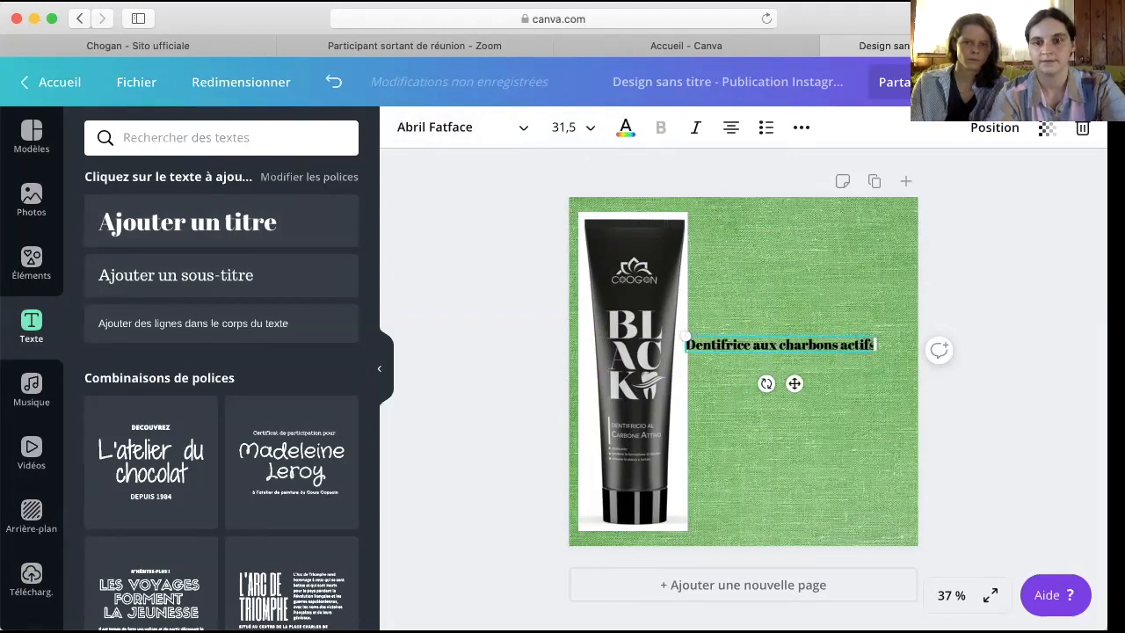
drag(794, 383, 814, 320)
Step: Set the heading's font to Ethna at size 42 and add a colon after "actifs"
click(463, 126)
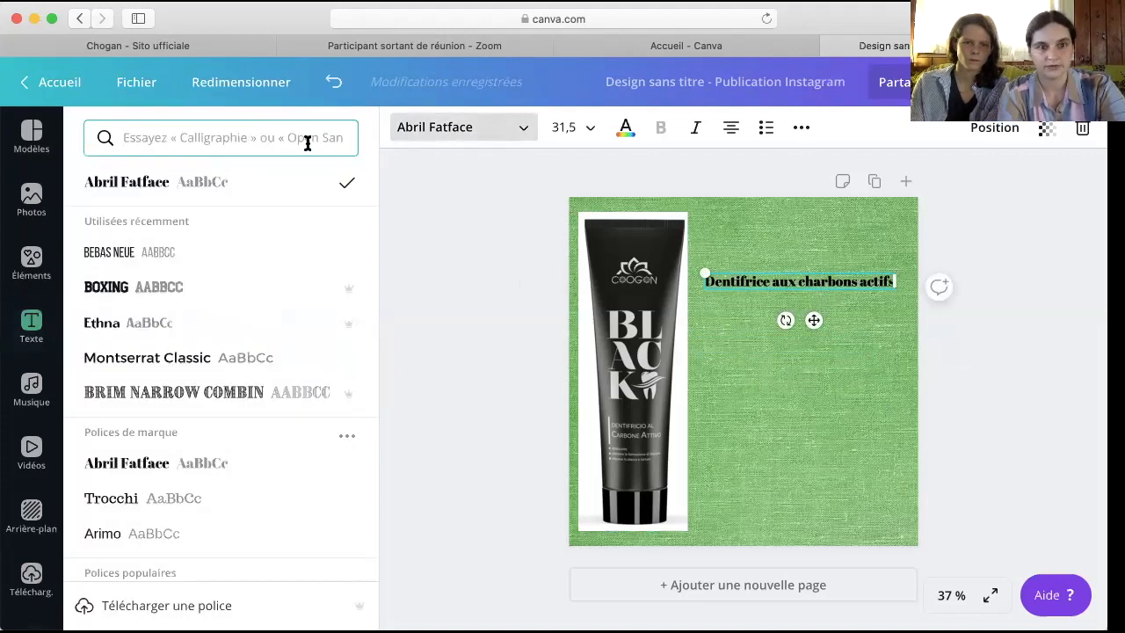
click(121, 324)
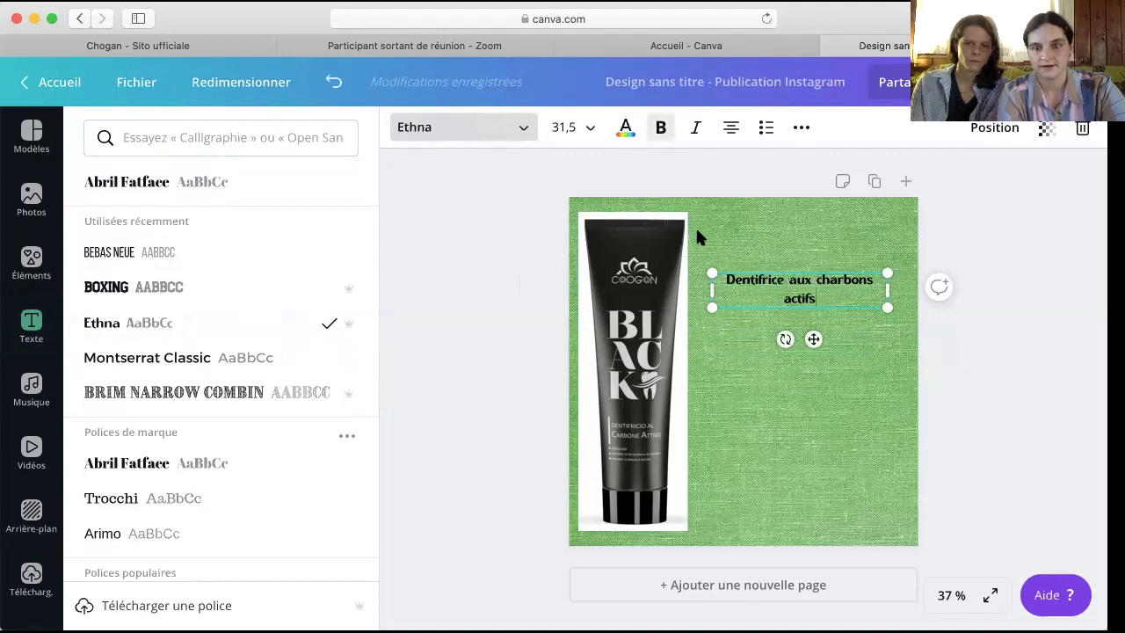
text(:)
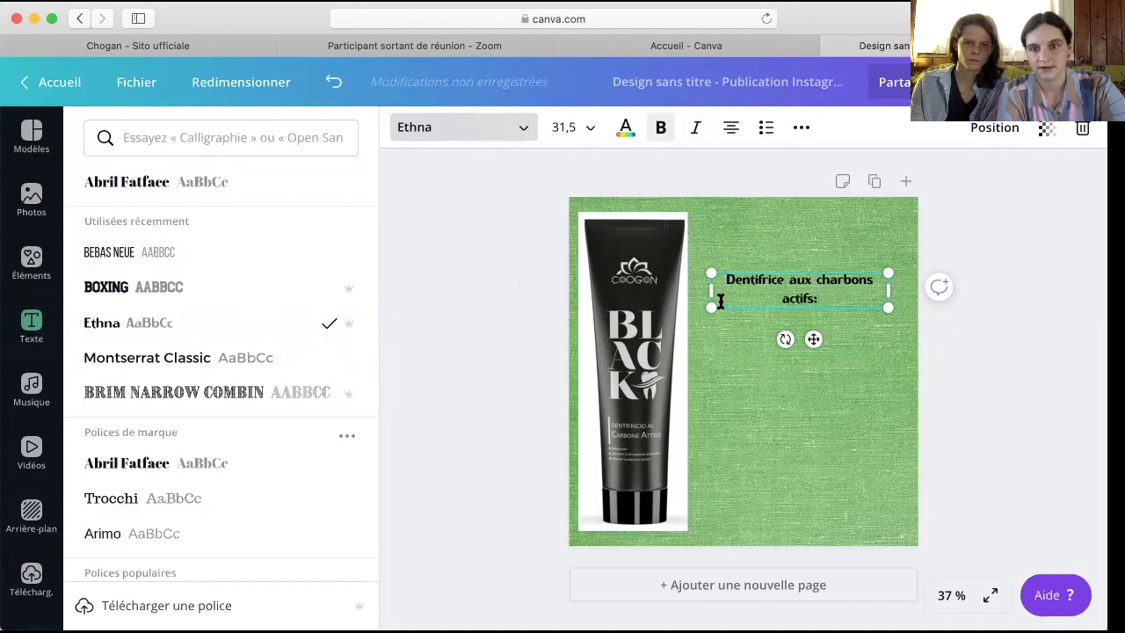
click(580, 128)
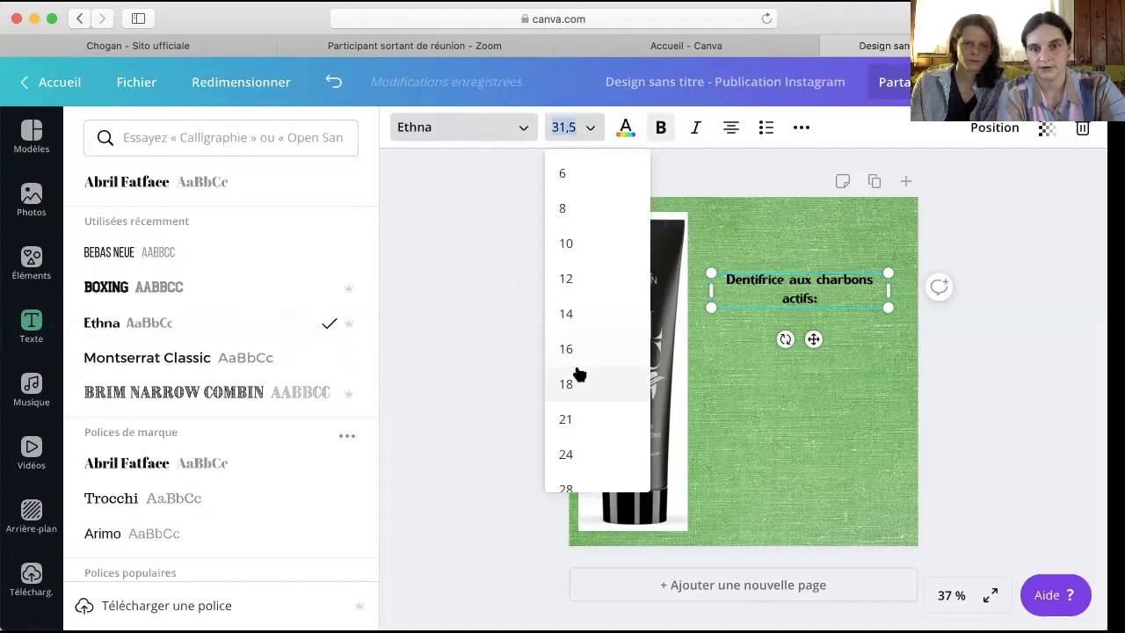
scroll(580, 375, down, 2)
scroll(576, 378, down, 2)
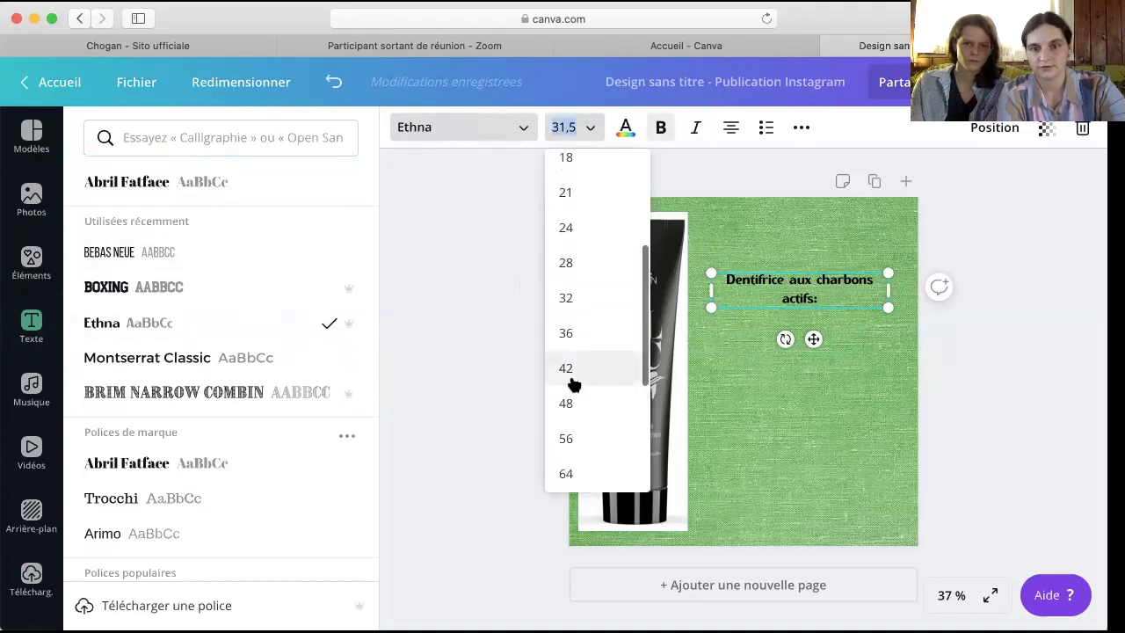
click(567, 368)
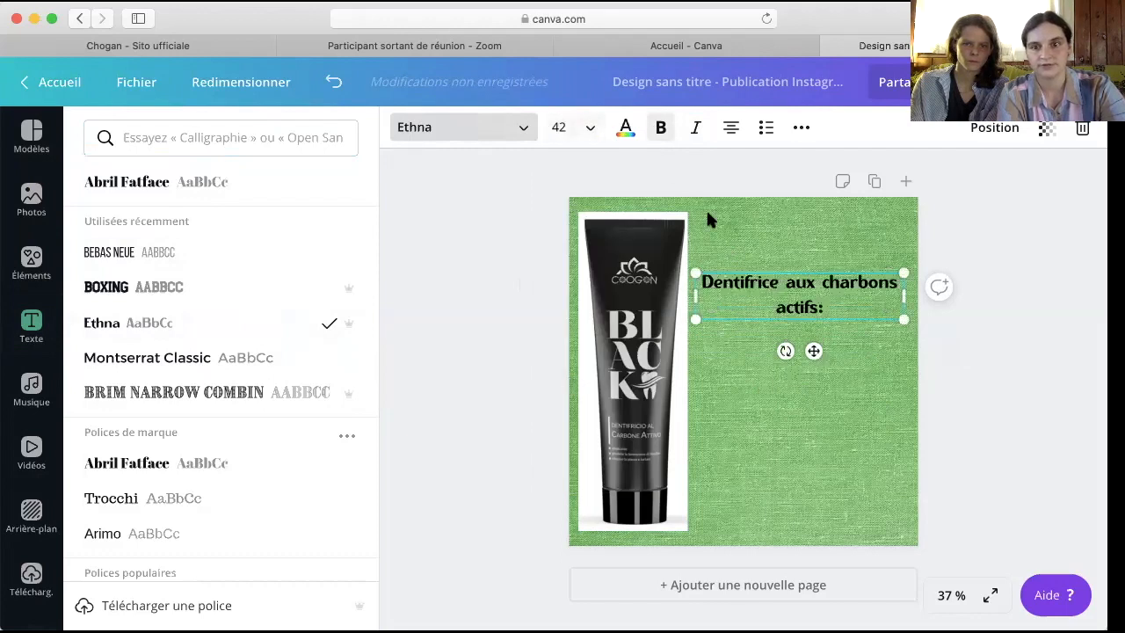
Step: Move the toothpaste heading up to the page's top edge, beside the tube and level with the image's top
drag(815, 314, 814, 293)
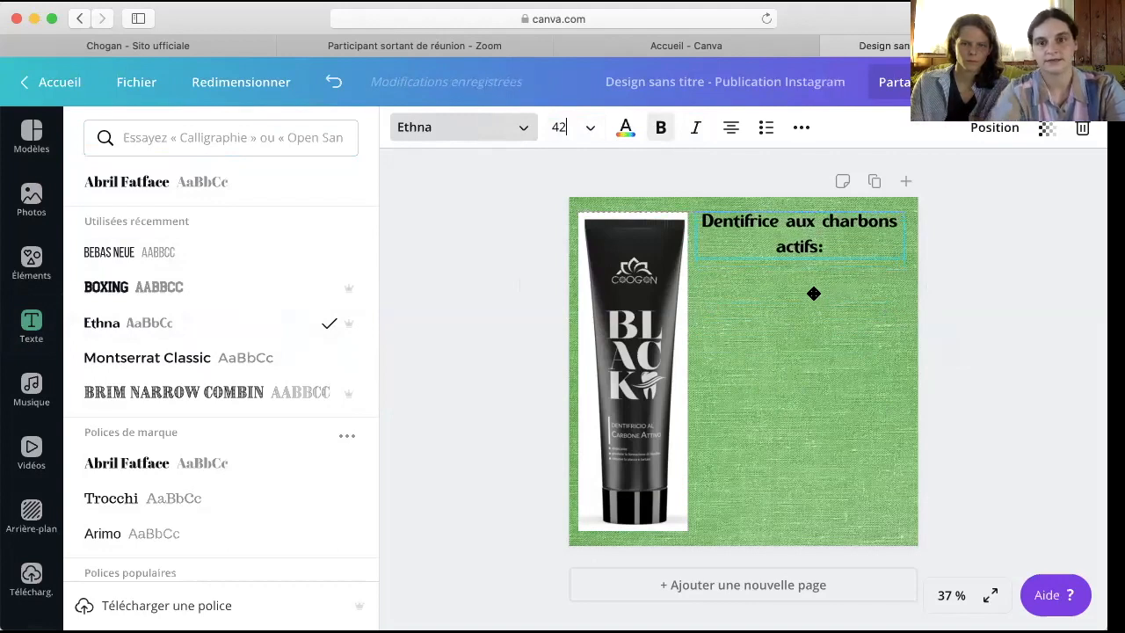
drag(814, 294, 814, 292)
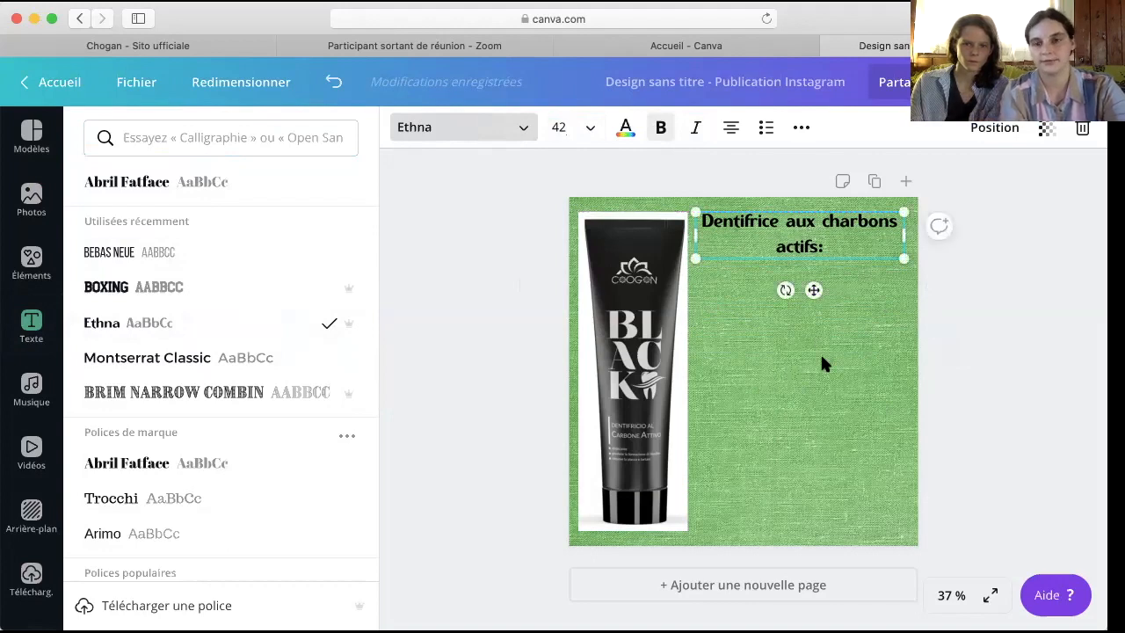
click(806, 138)
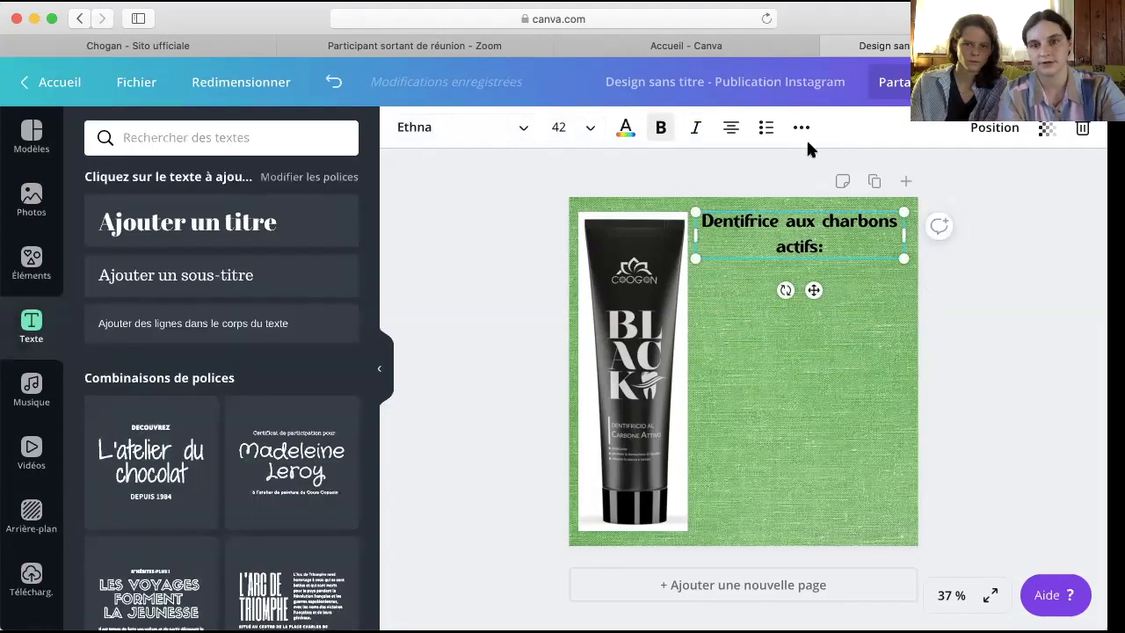
Step: Add a second heading with its placeholder text and place it below the toothpaste heading, around mid-page height
click(203, 225)
drag(816, 306, 816, 342)
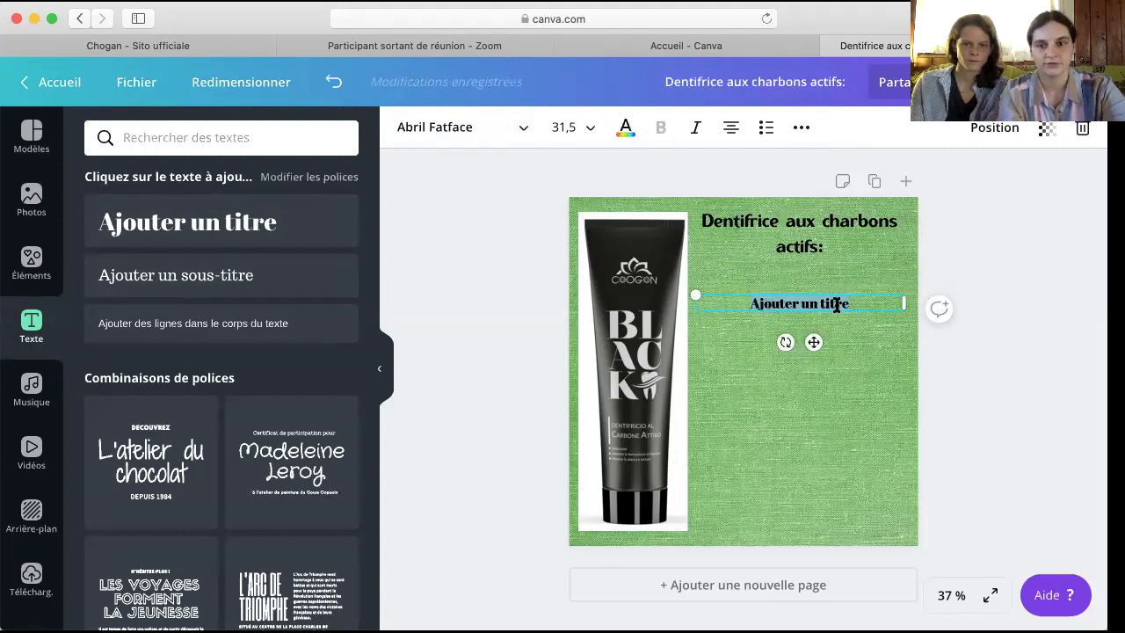
drag(815, 368, 814, 404)
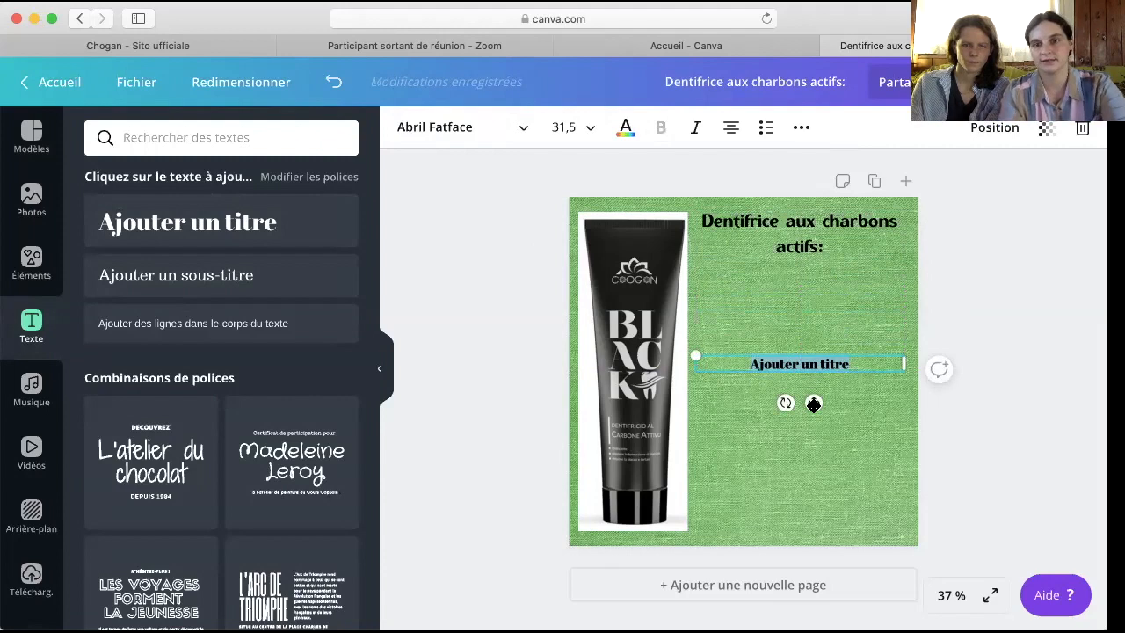
Step: Try the near-black and grey shades from the product photo on the placeholder heading and set it back to black
click(626, 132)
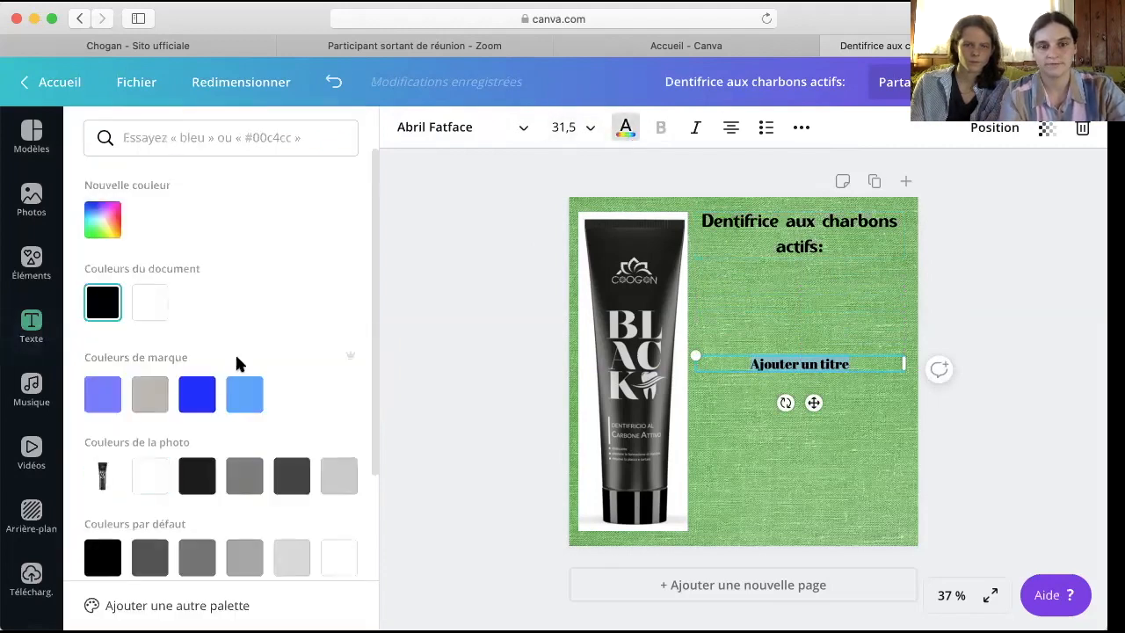
click(198, 477)
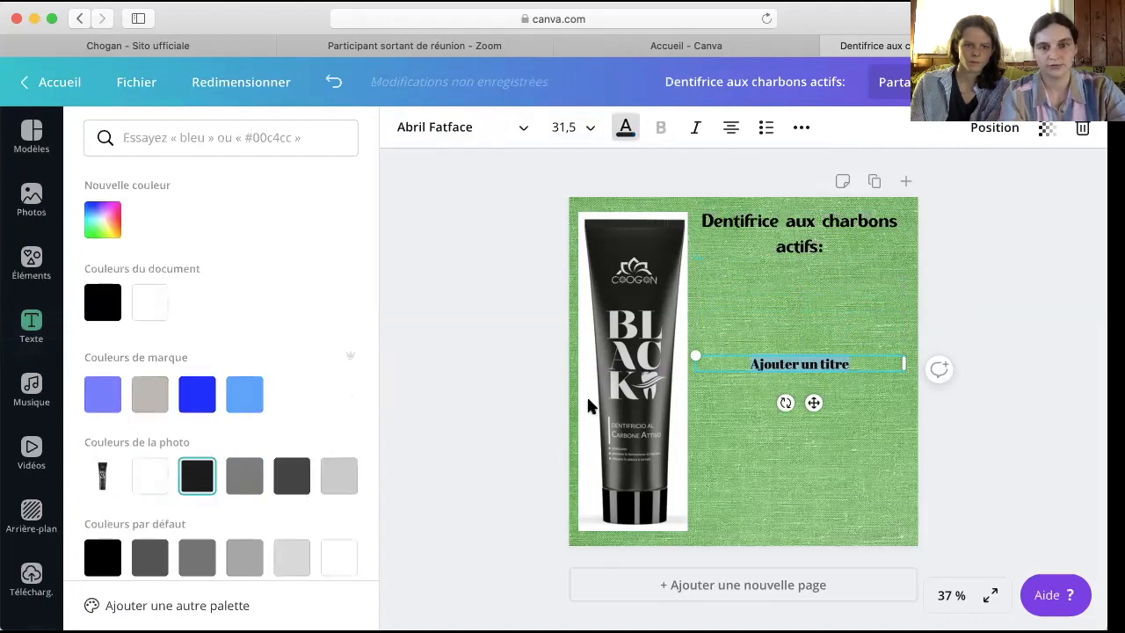
click(291, 477)
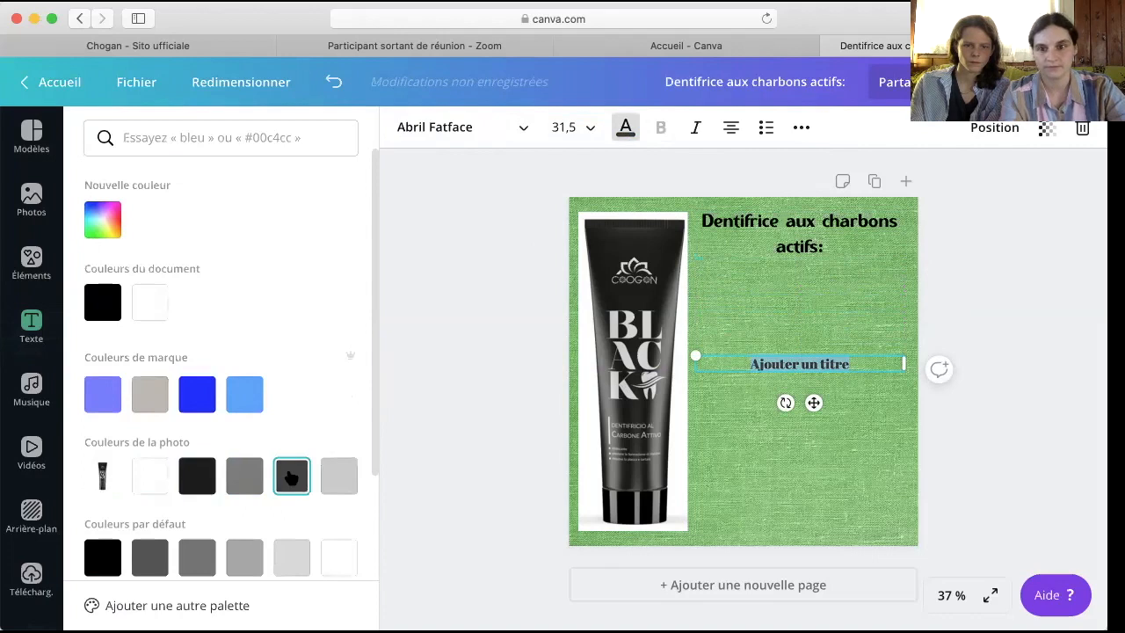
click(243, 473)
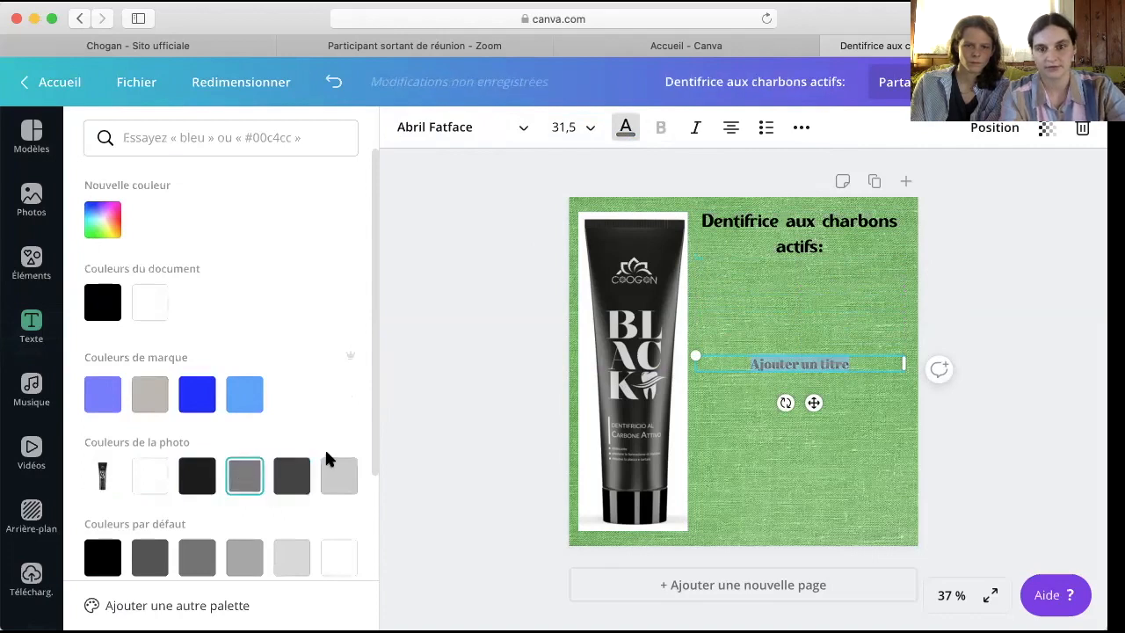
click(339, 475)
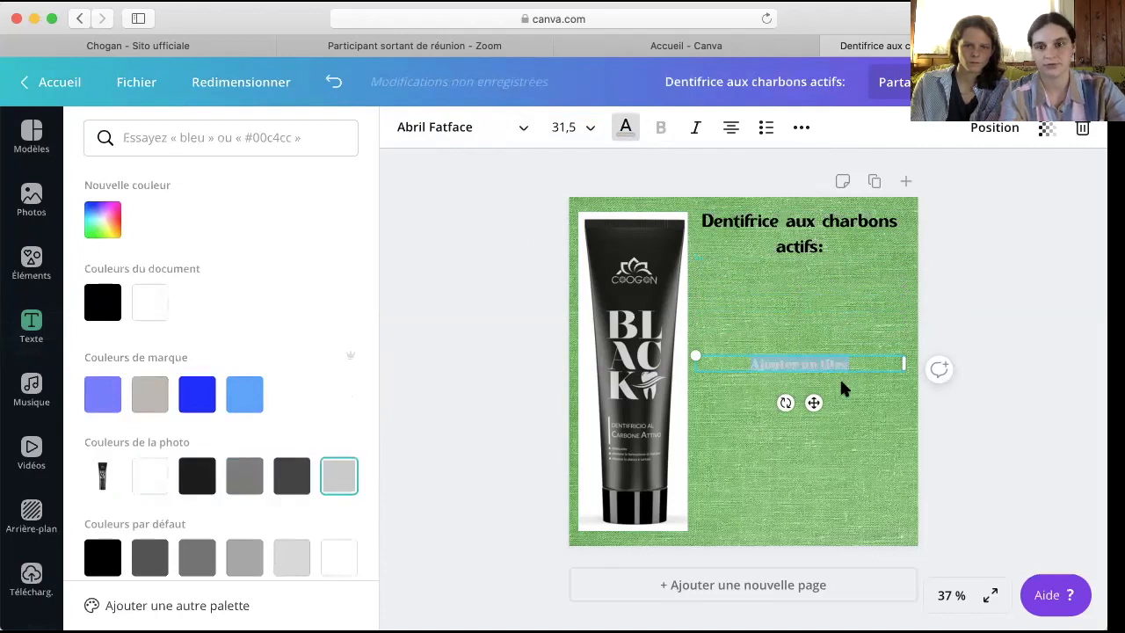
click(103, 557)
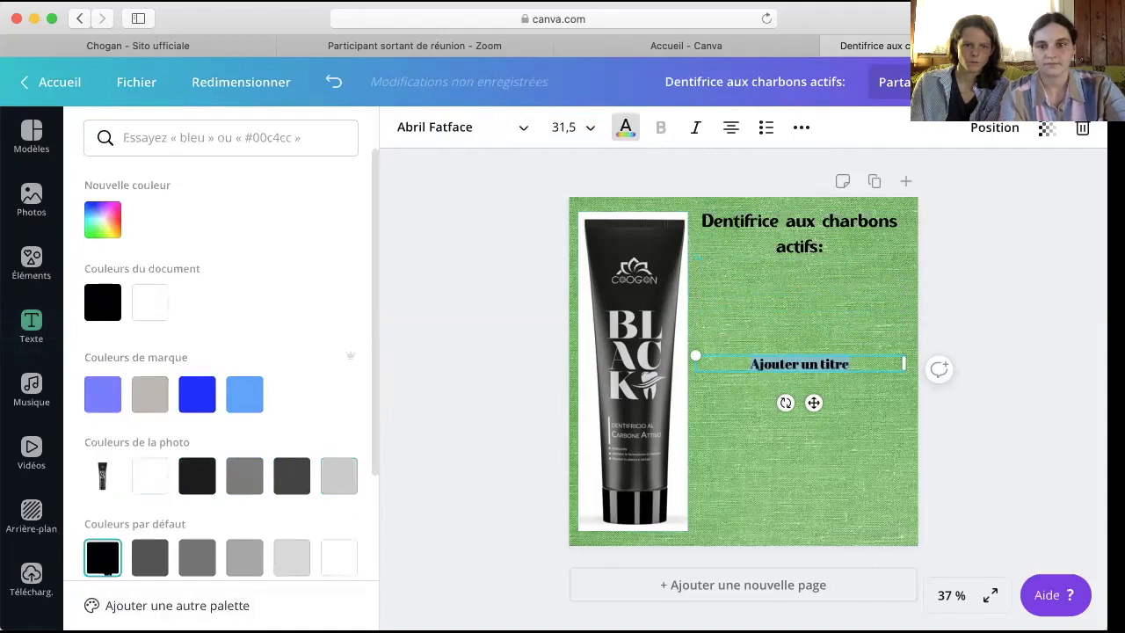
click(794, 228)
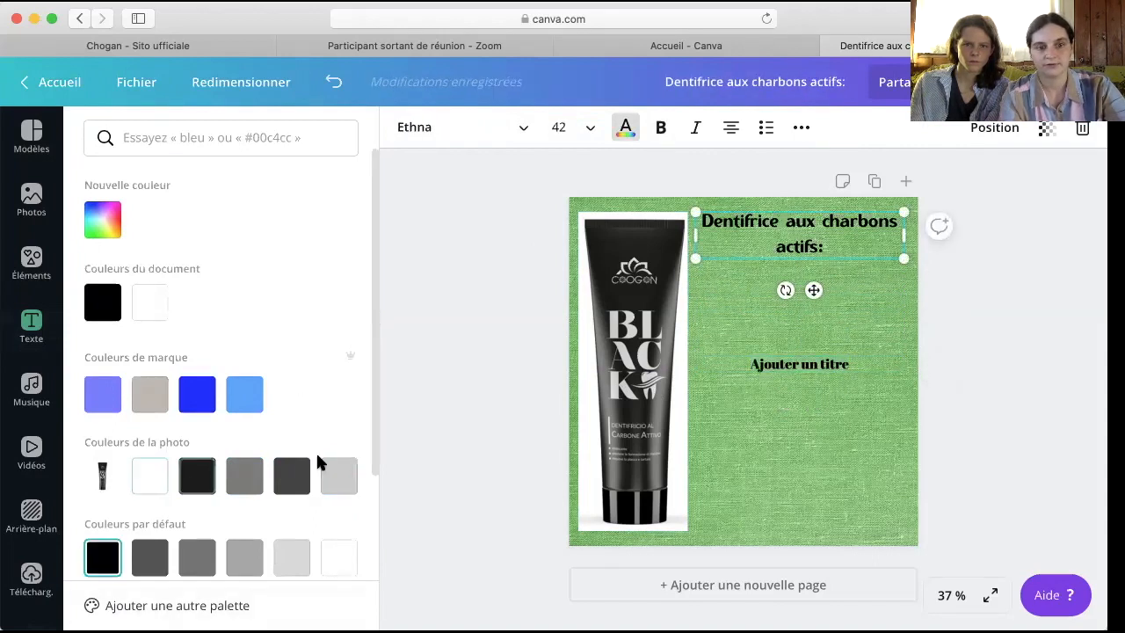
Step: Try a lower transparency value on the tube image and set it back to 100
click(847, 458)
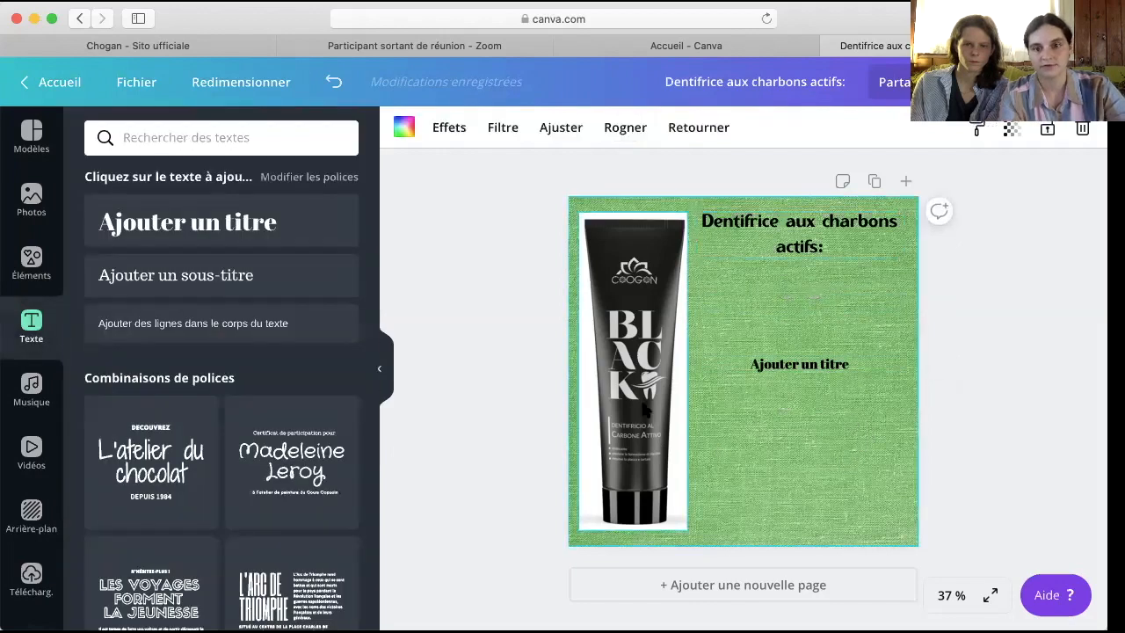
click(645, 407)
click(1011, 128)
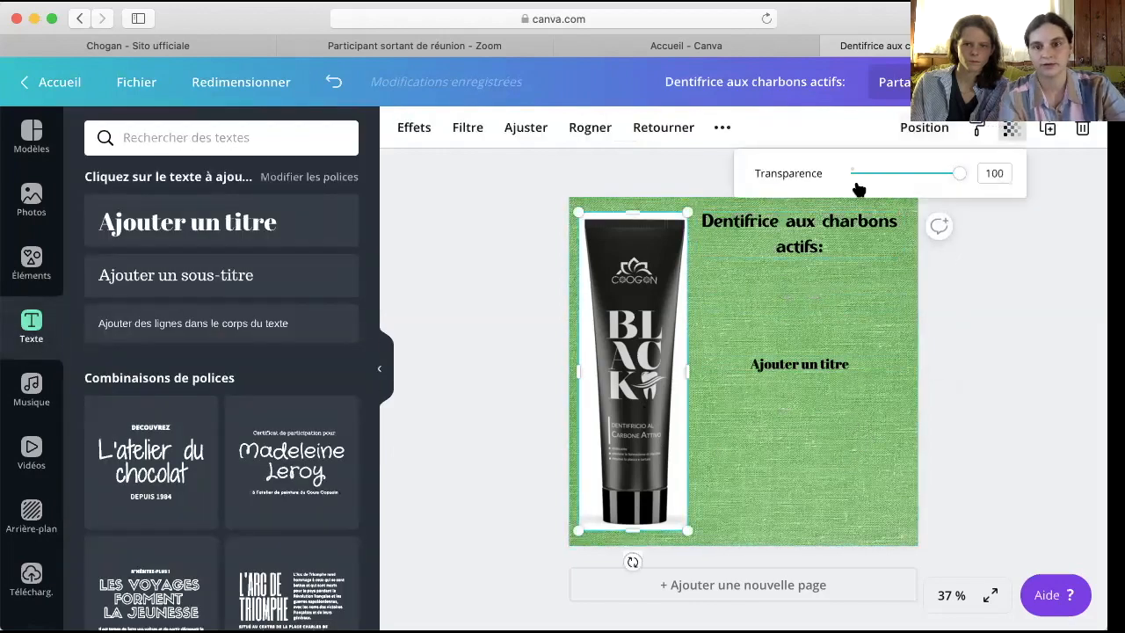
click(904, 176)
drag(904, 176, 986, 167)
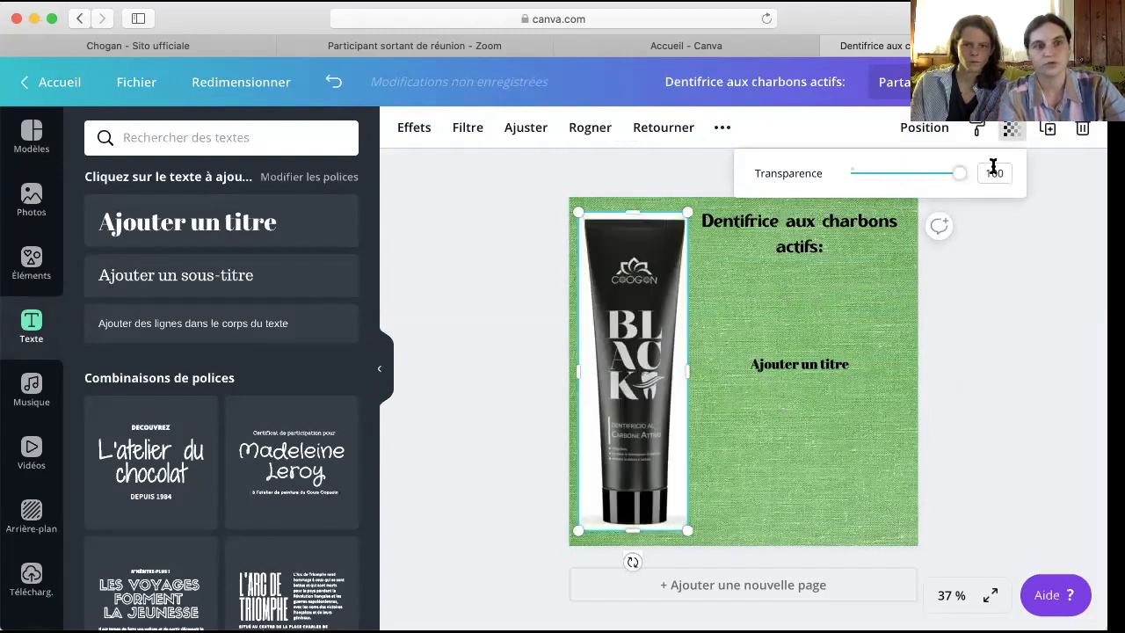
Step: Try the transparency adjustment on the green fabric background, leaving it at full opacity
click(882, 284)
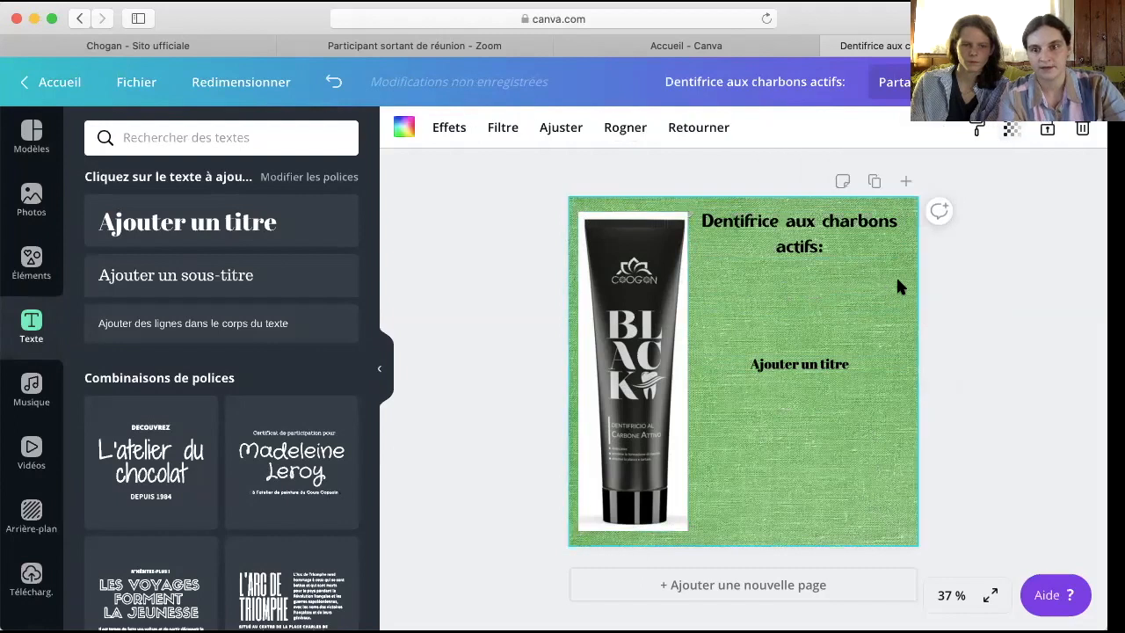
click(1011, 130)
drag(948, 173, 986, 173)
click(998, 366)
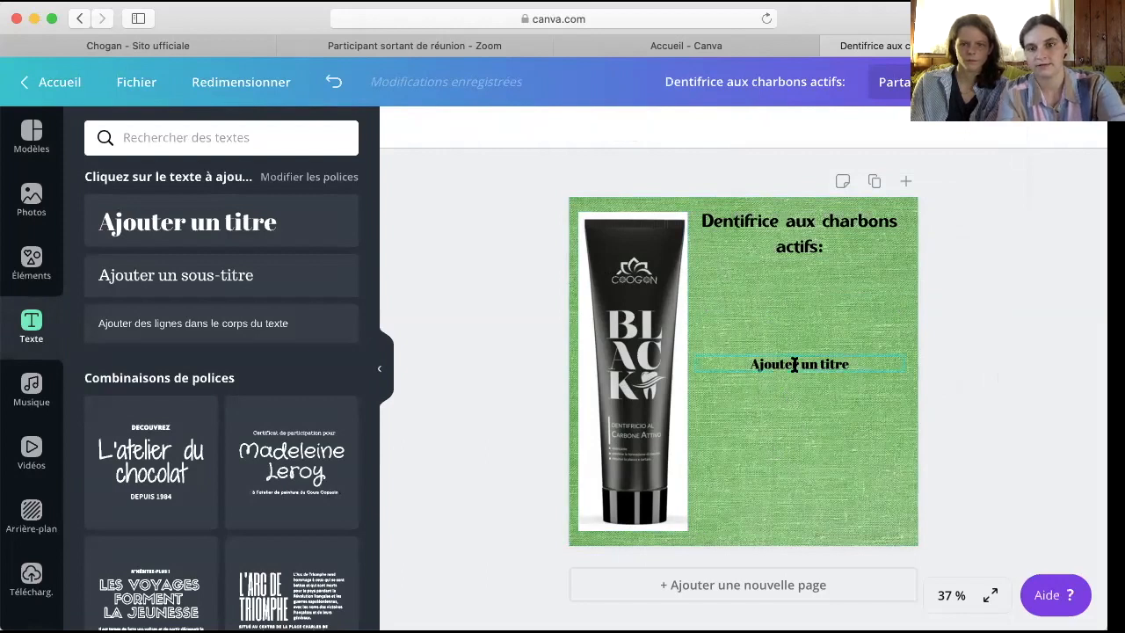
click(800, 246)
mouse_move(800, 246)
mouse_down()
mouse_move(800, 256)
mouse_move(800, 246)
mouse_up()
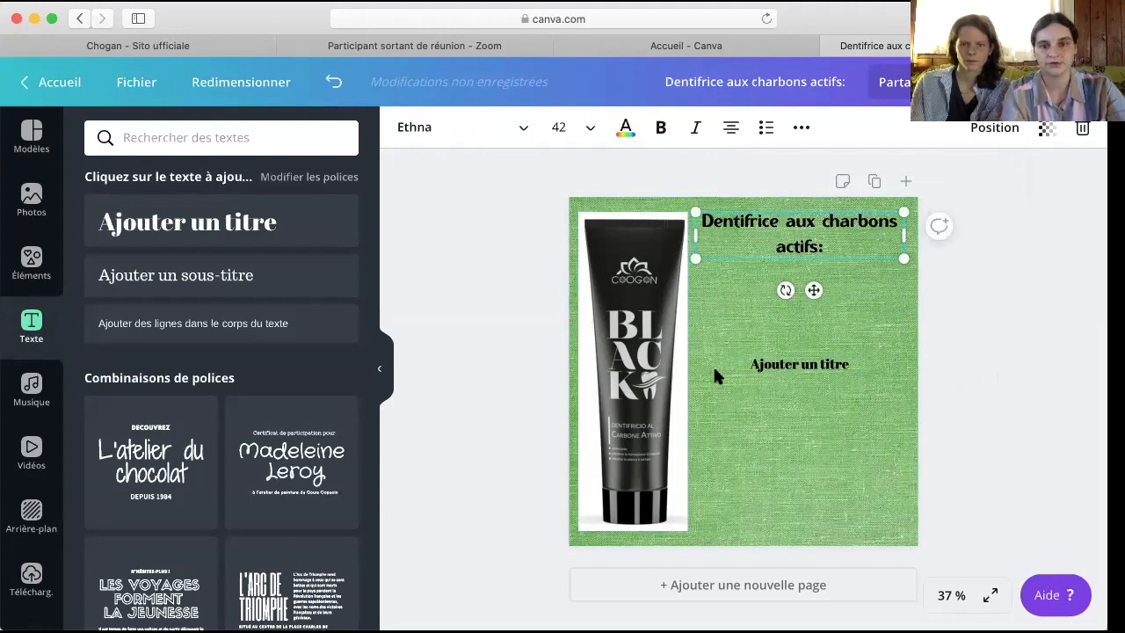
click(809, 364)
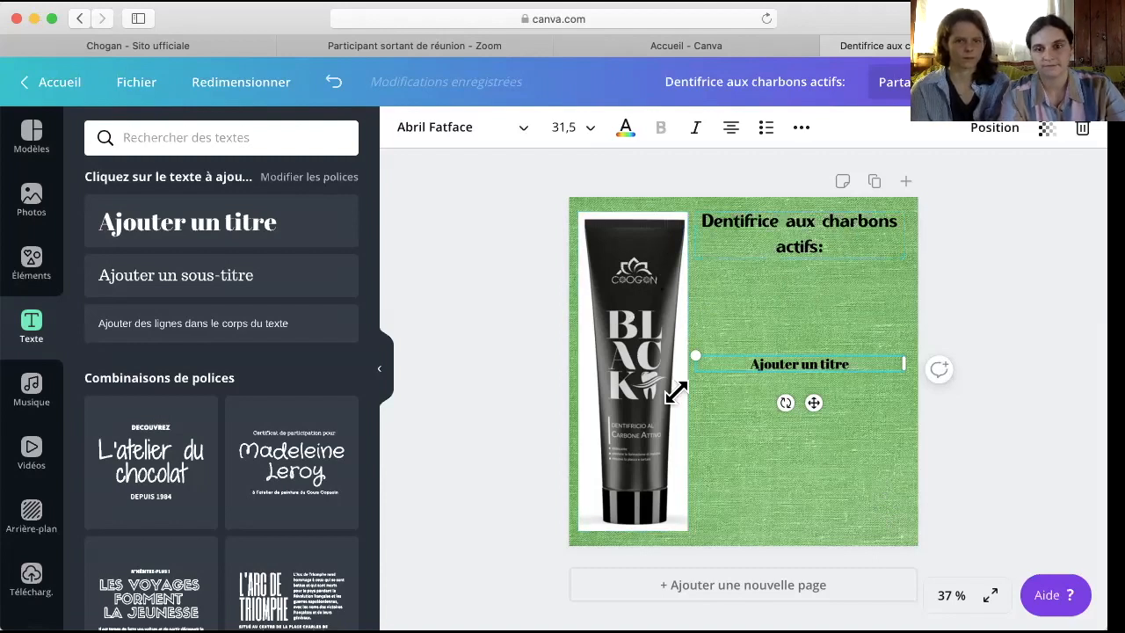
click(776, 508)
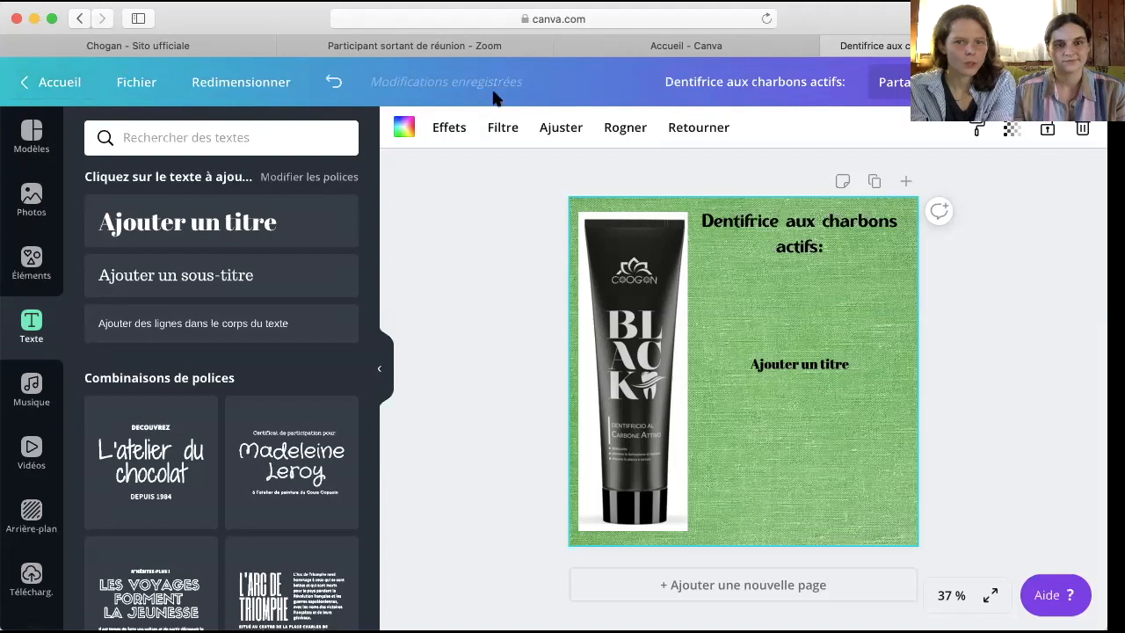
Step: Close the toothpaste post's browser tab and open the overview of all saved designs
click(828, 45)
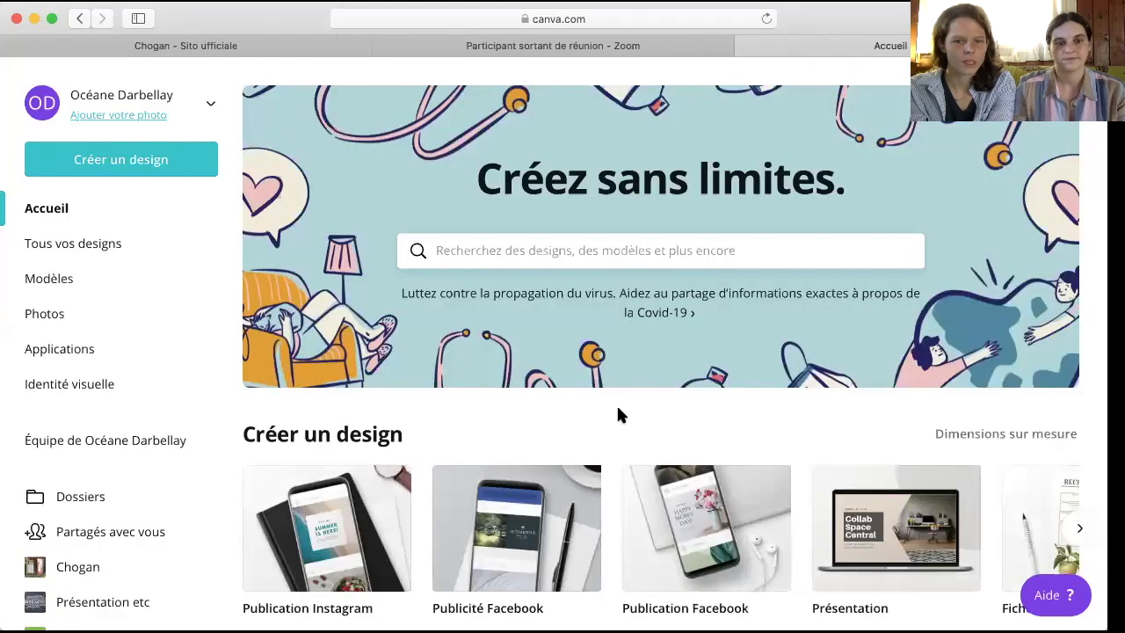
scroll(616, 409, down, 5)
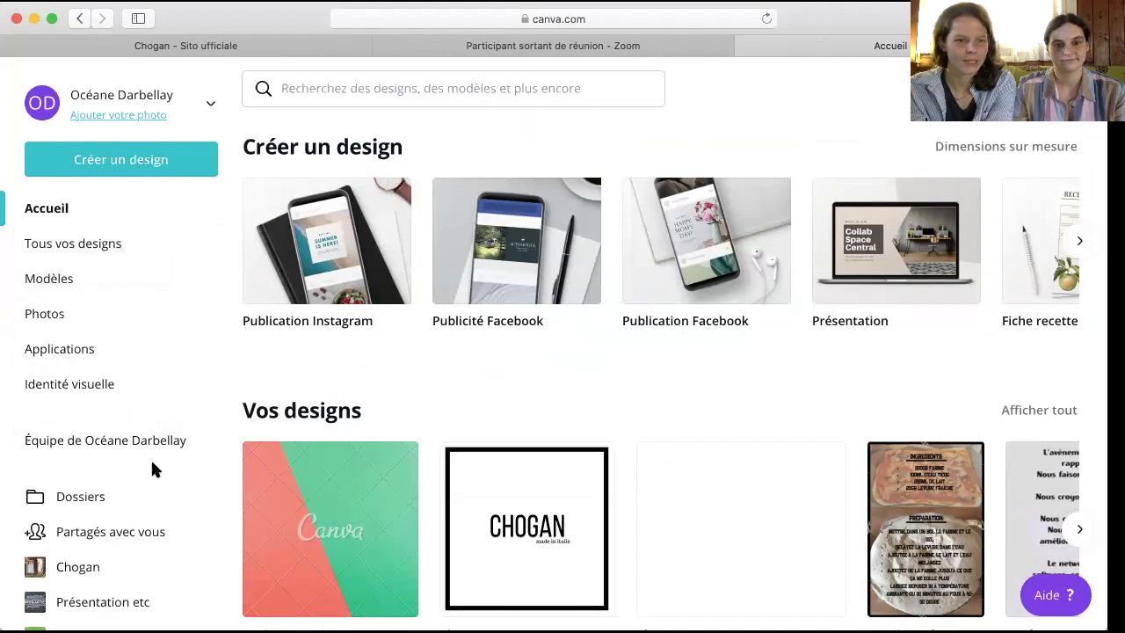
click(106, 251)
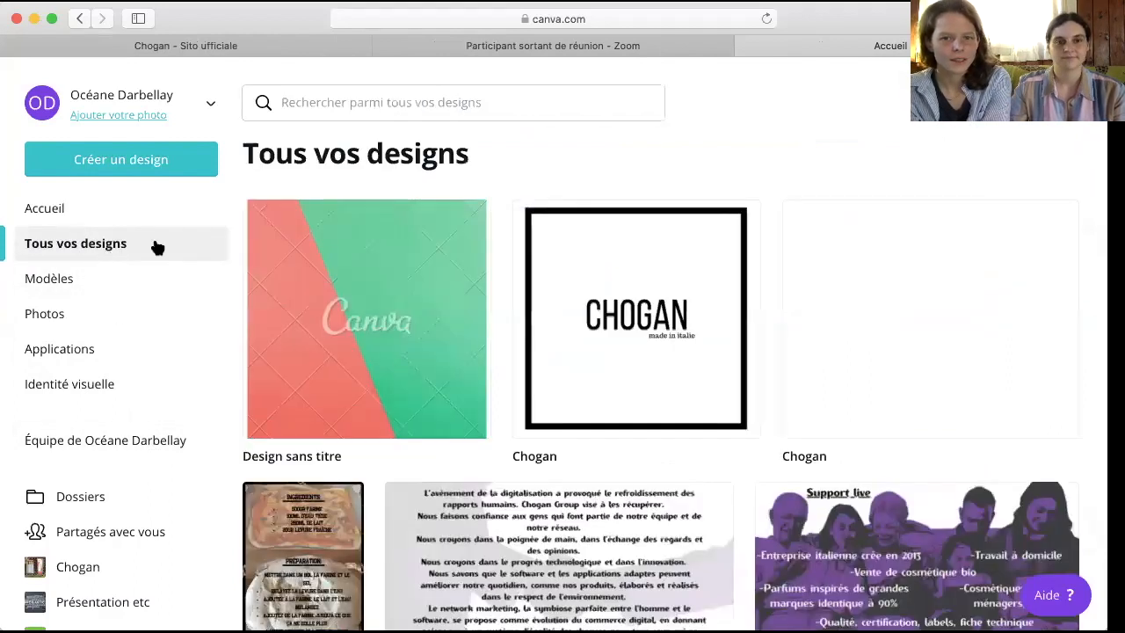
Step: Look through the saved designs, open the "ligne black" toothpaste post to view it and close its browser tab
scroll(825, 102, down, 4)
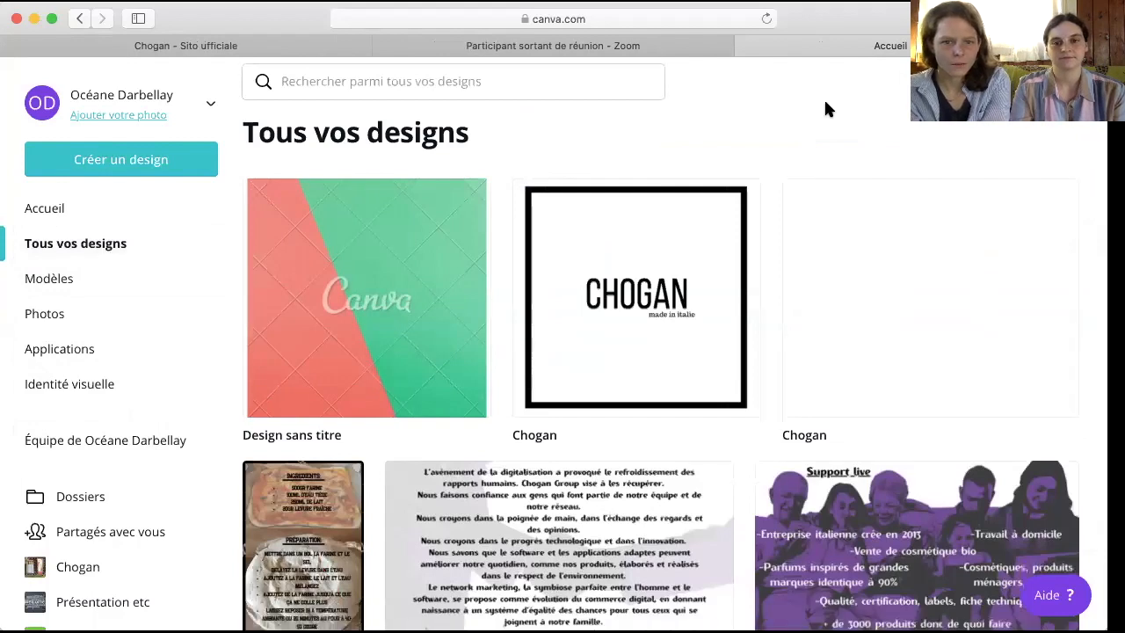
scroll(826, 110, up, 4)
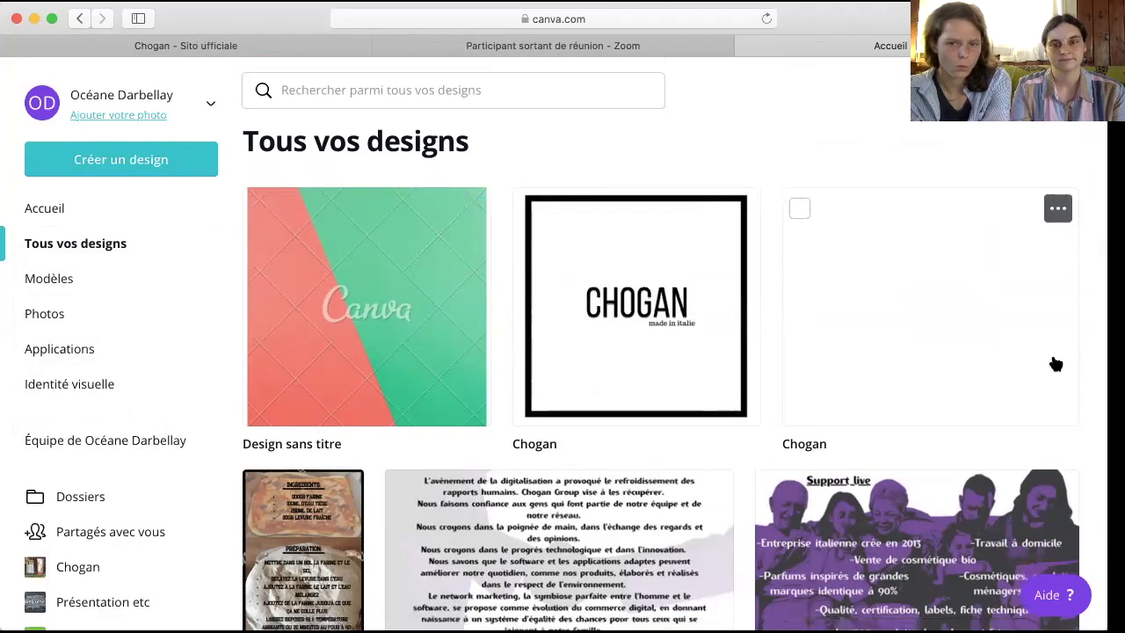
scroll(1055, 364, down, 3)
scroll(1055, 364, down, 2)
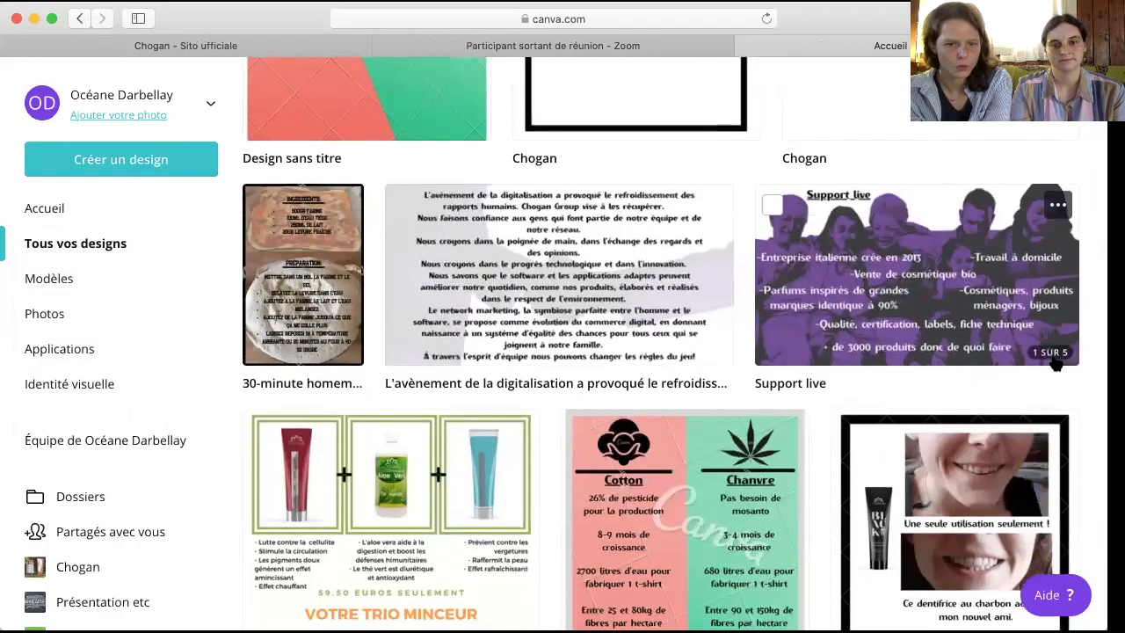
scroll(1055, 364, down, 2)
scroll(1054, 360, down, 2)
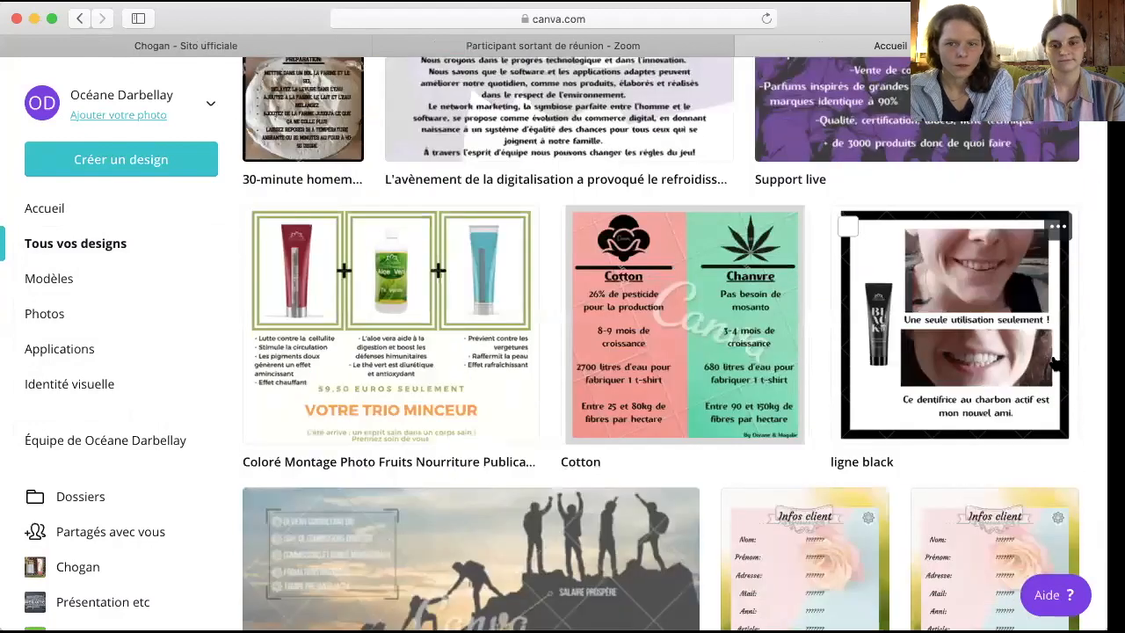
click(944, 371)
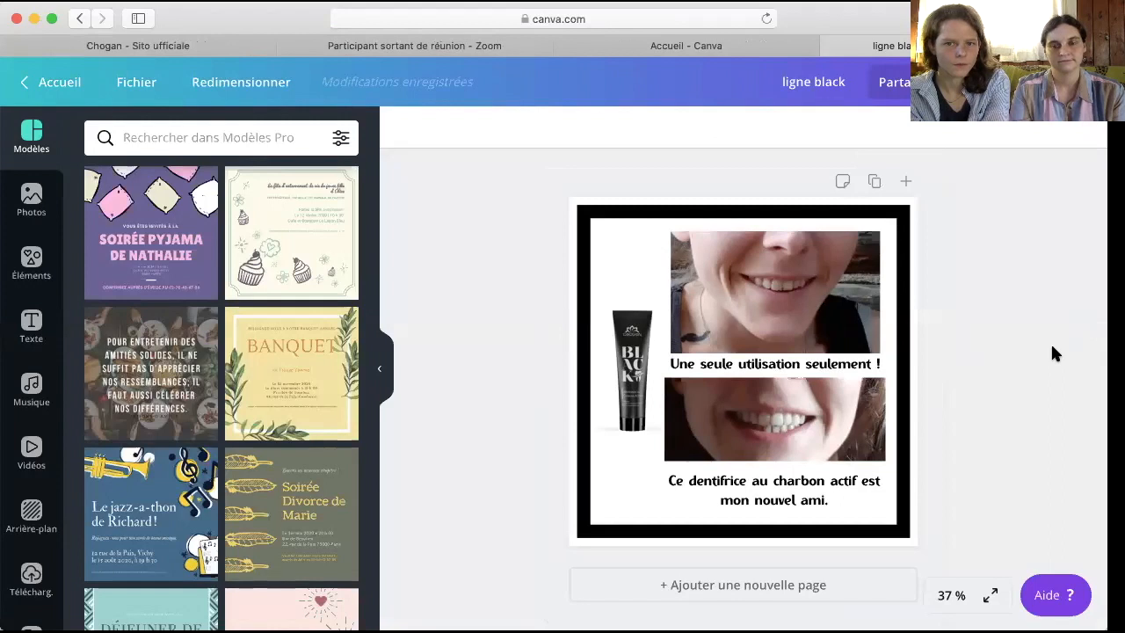
click(828, 44)
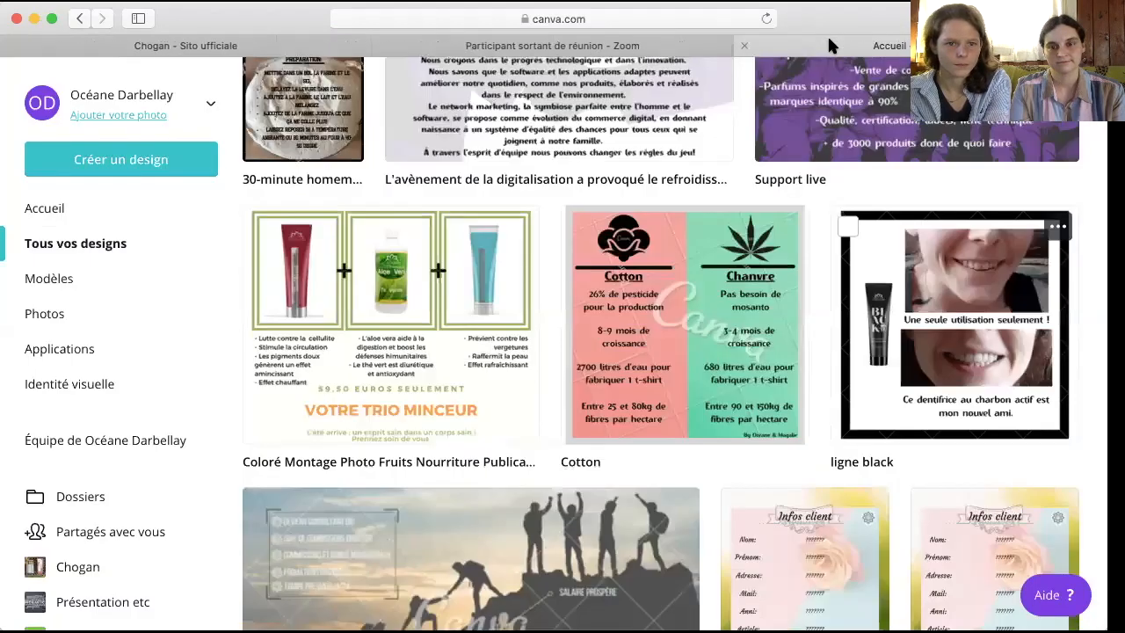
Step: Apply the French Connection macaron template to the saved "Neon Electronic Light Streaks Facebook Ad" design and close its browser tab
scroll(747, 422, down, 5)
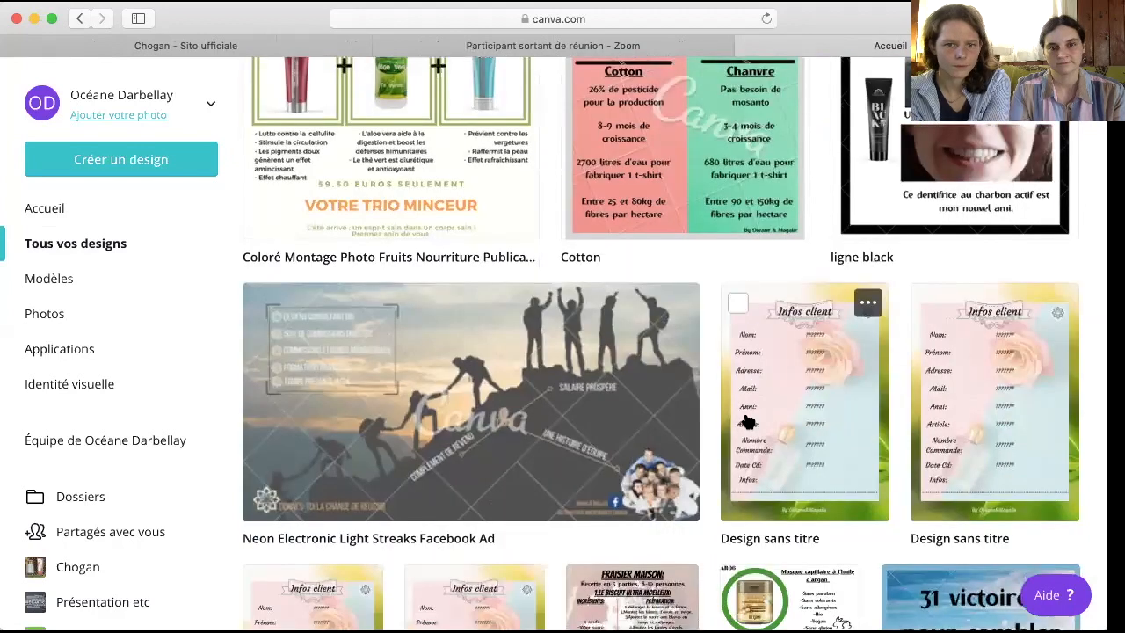
click(501, 410)
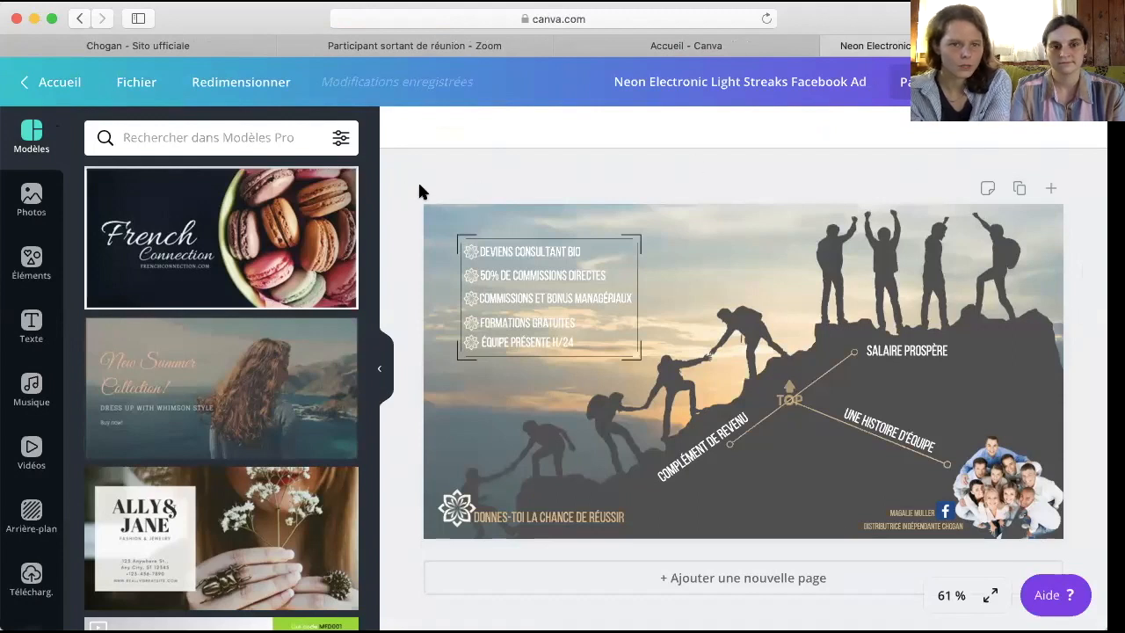
click(247, 260)
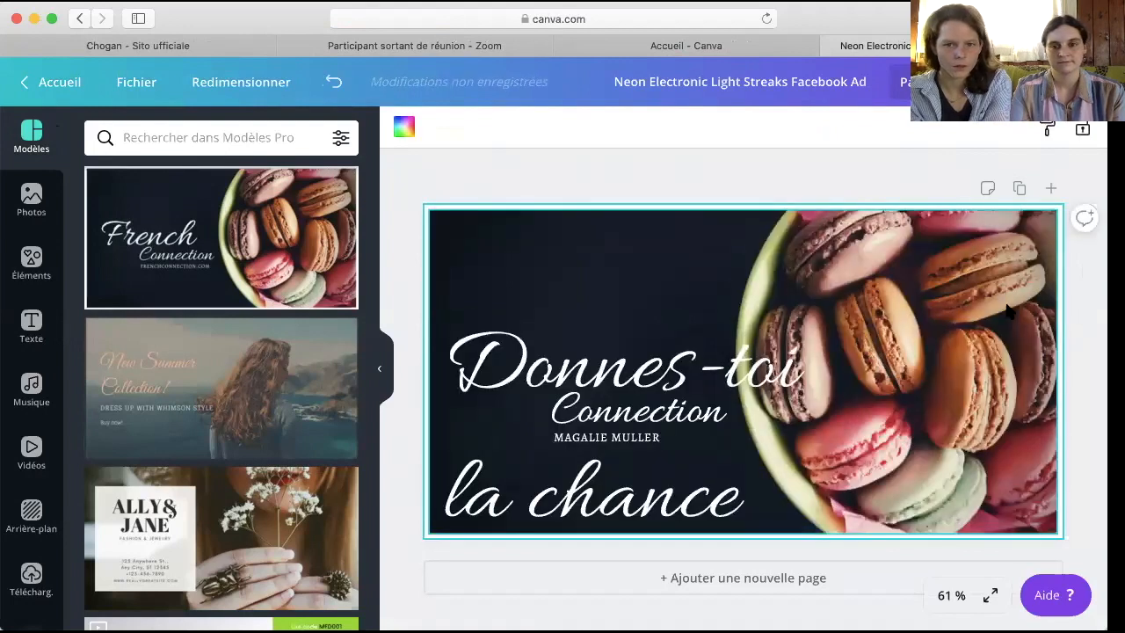
click(996, 386)
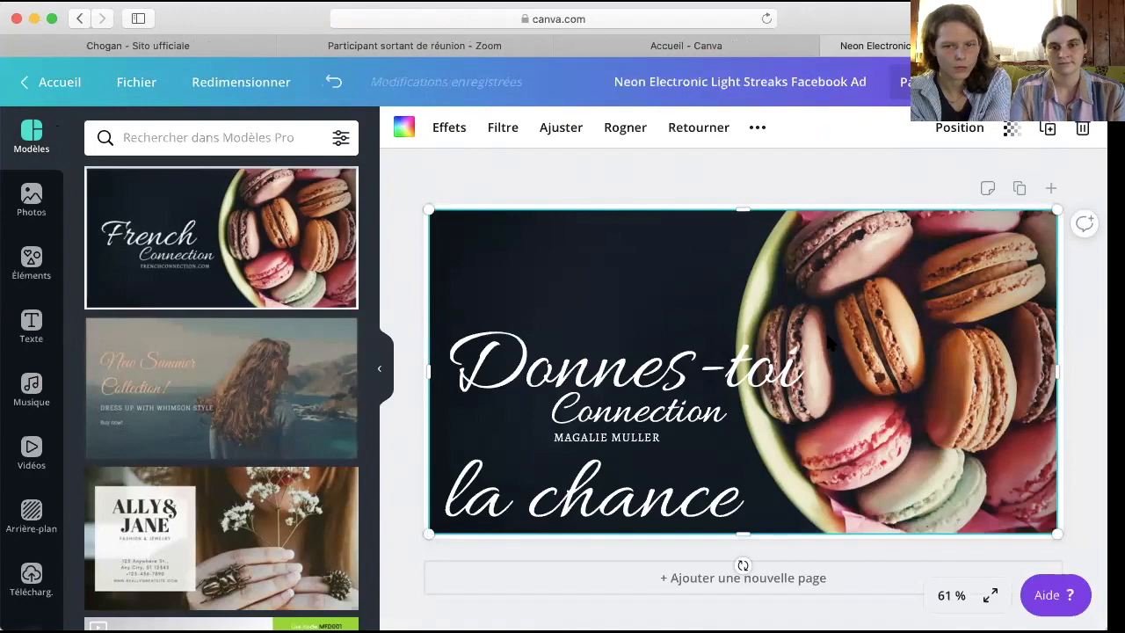
click(826, 40)
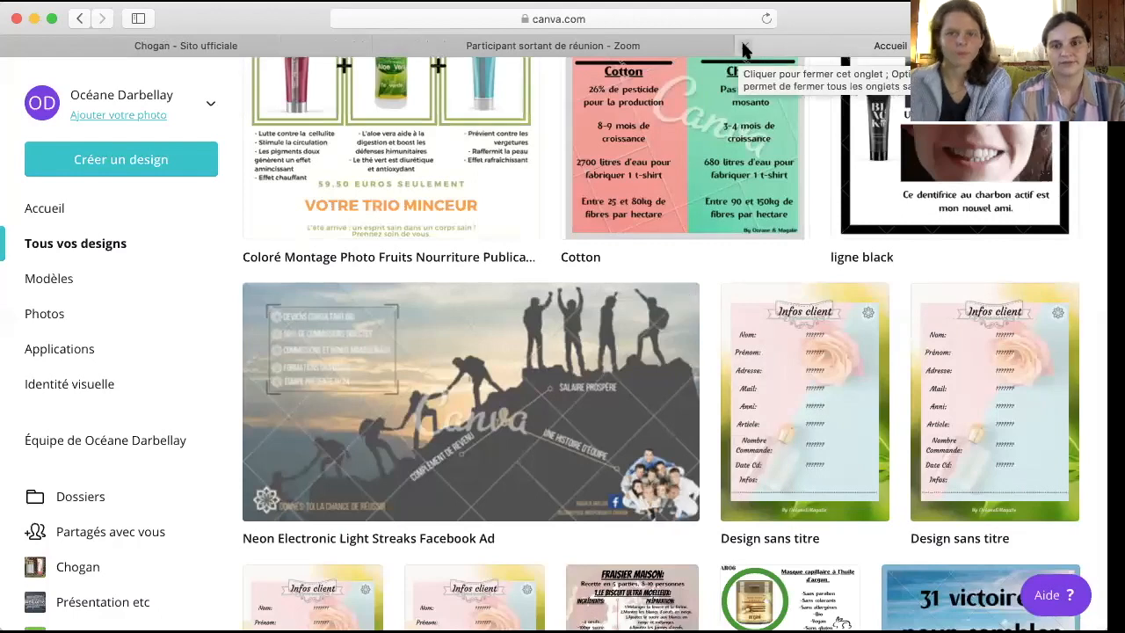
Step: Open the saved "Masque capillaire" product sheet to view its pages and close its browser tab
scroll(806, 274, down, 3)
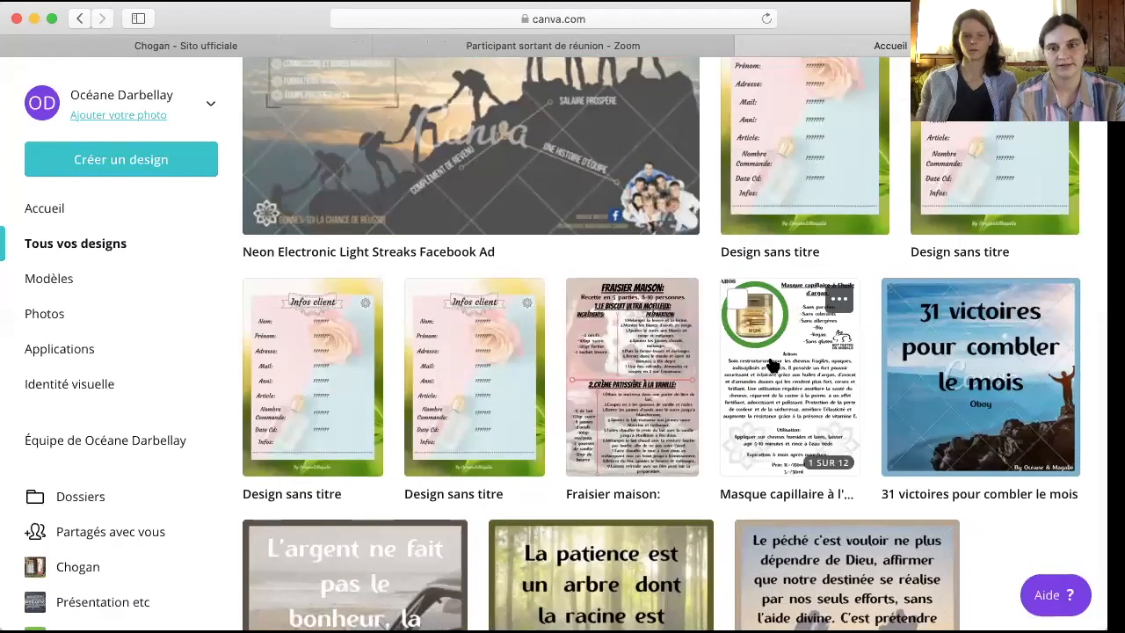
click(784, 350)
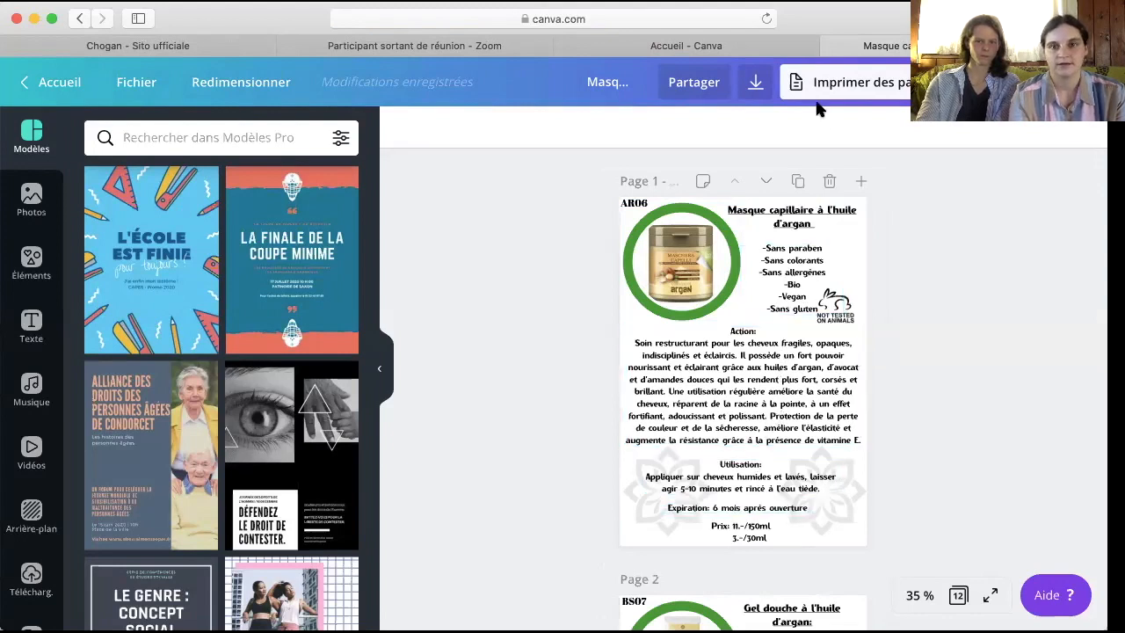
click(830, 47)
Step: Open the saved "Fraisier maison" recipe design to view its layout and close its browser tab
scroll(701, 331, down, 3)
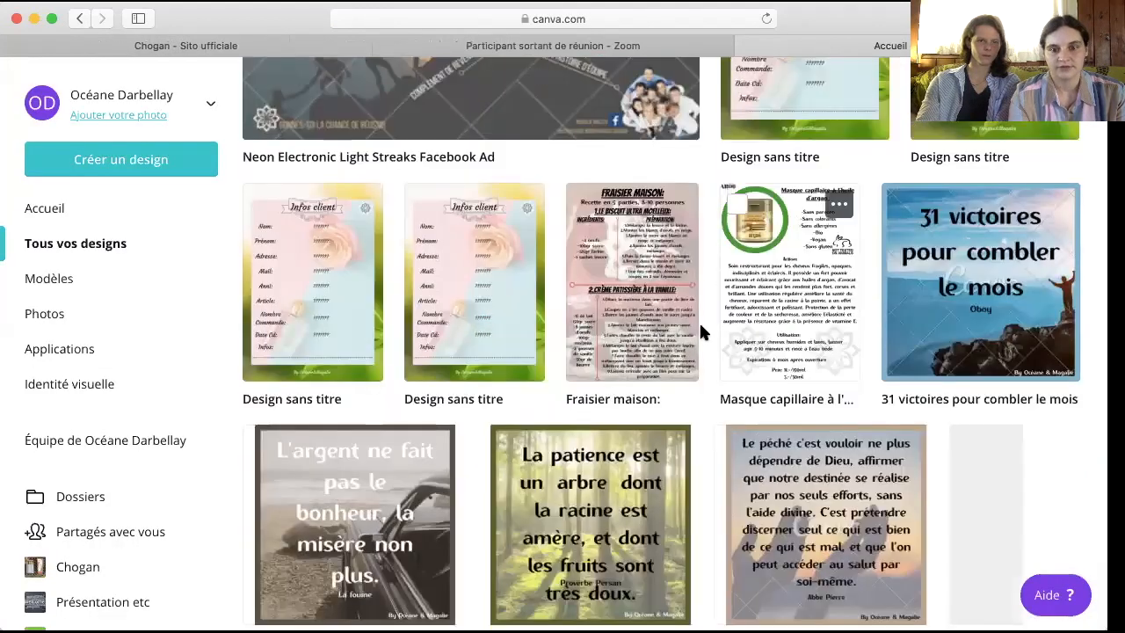
scroll(700, 326, down, 3)
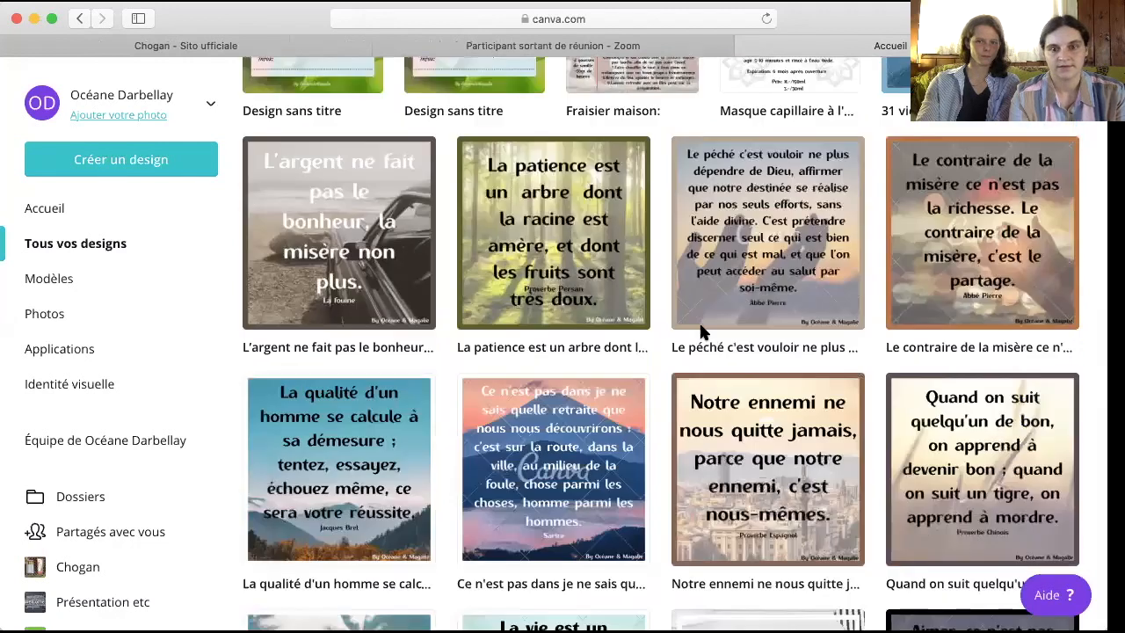
scroll(700, 326, up, 3)
click(627, 234)
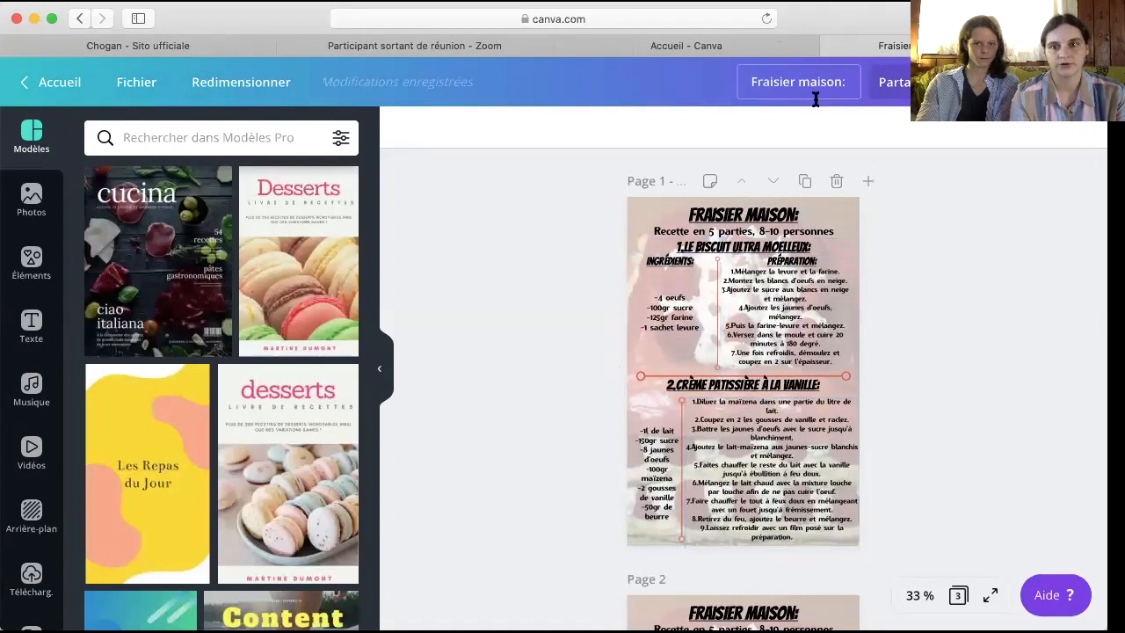
click(831, 46)
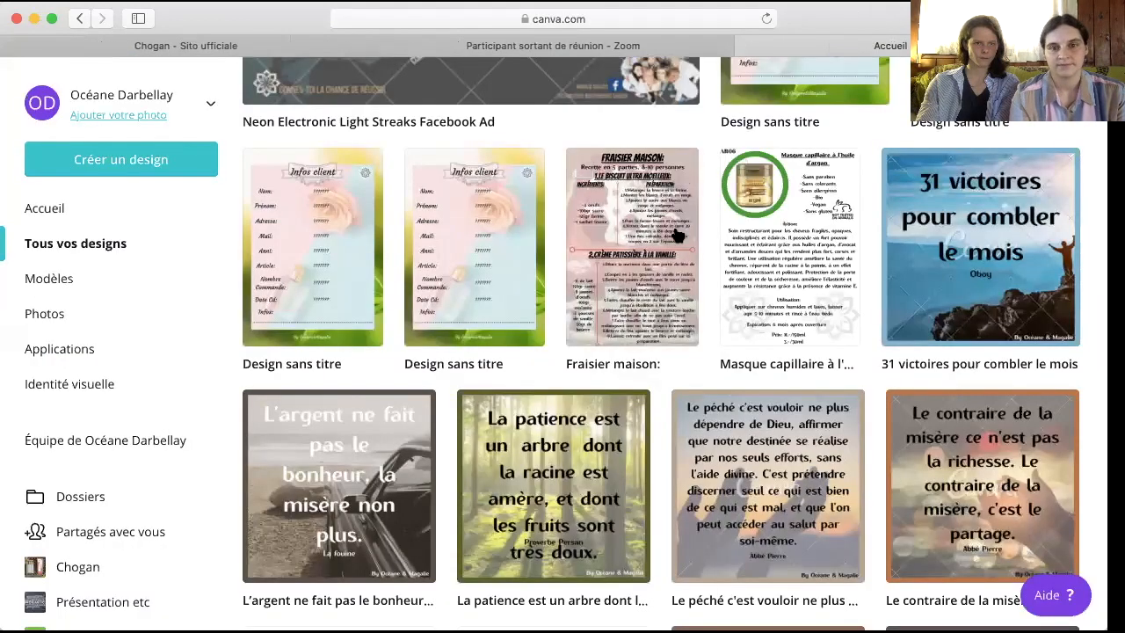
Step: Look through the remaining quote, product and recipe designs in the overview and return to the Canva home page
scroll(604, 217, down, 6)
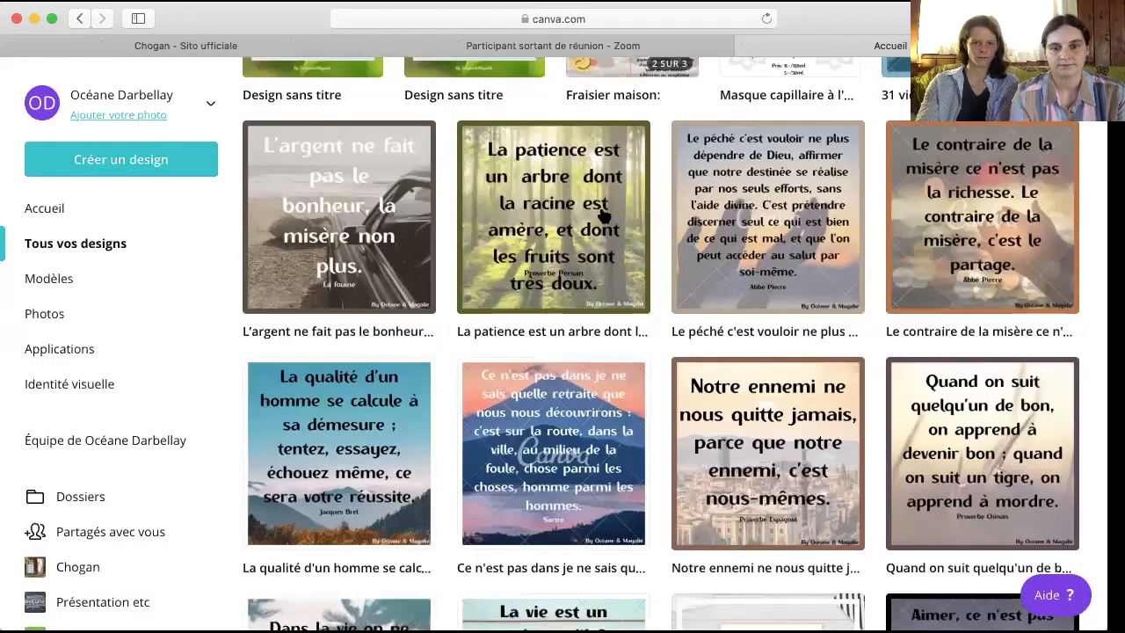
scroll(603, 217, down, 15)
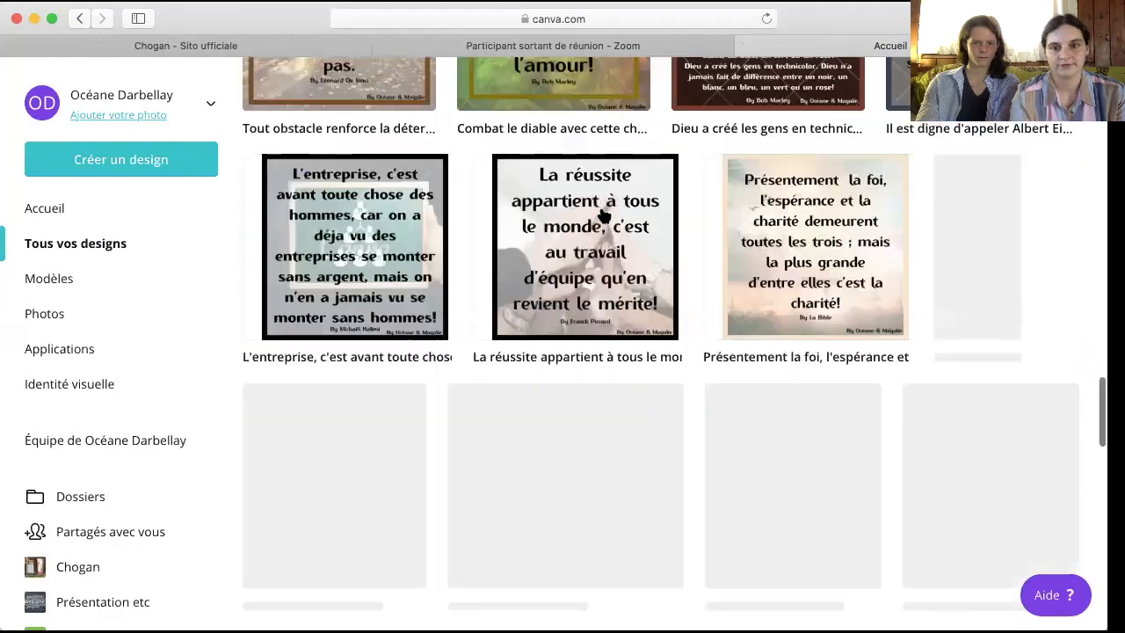
scroll(604, 217, up, 3)
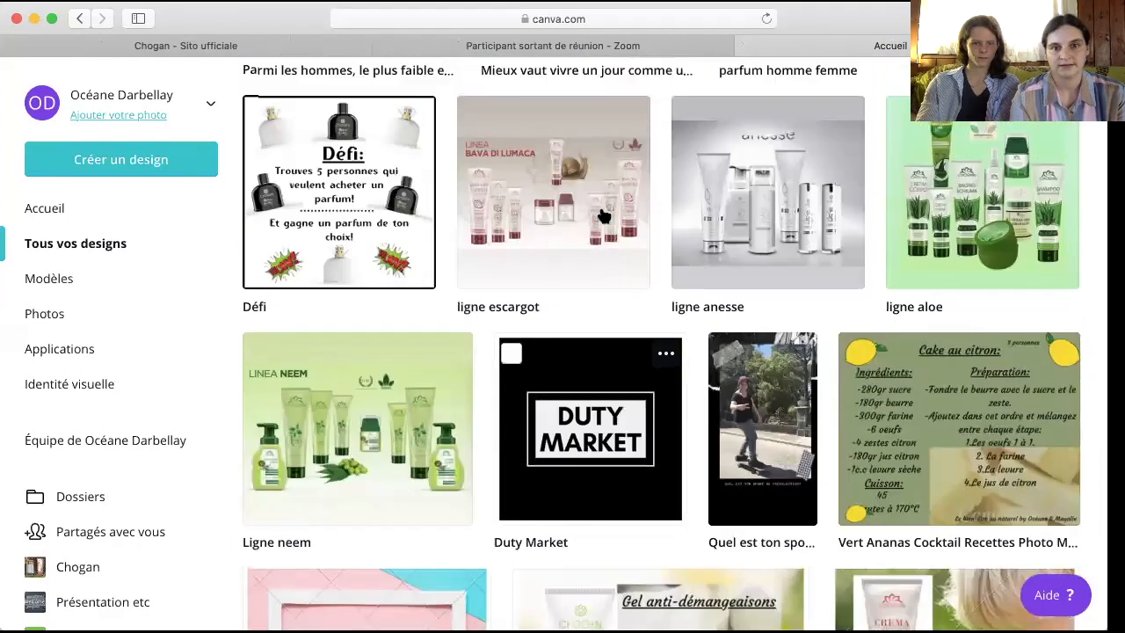
scroll(604, 217, up, 15)
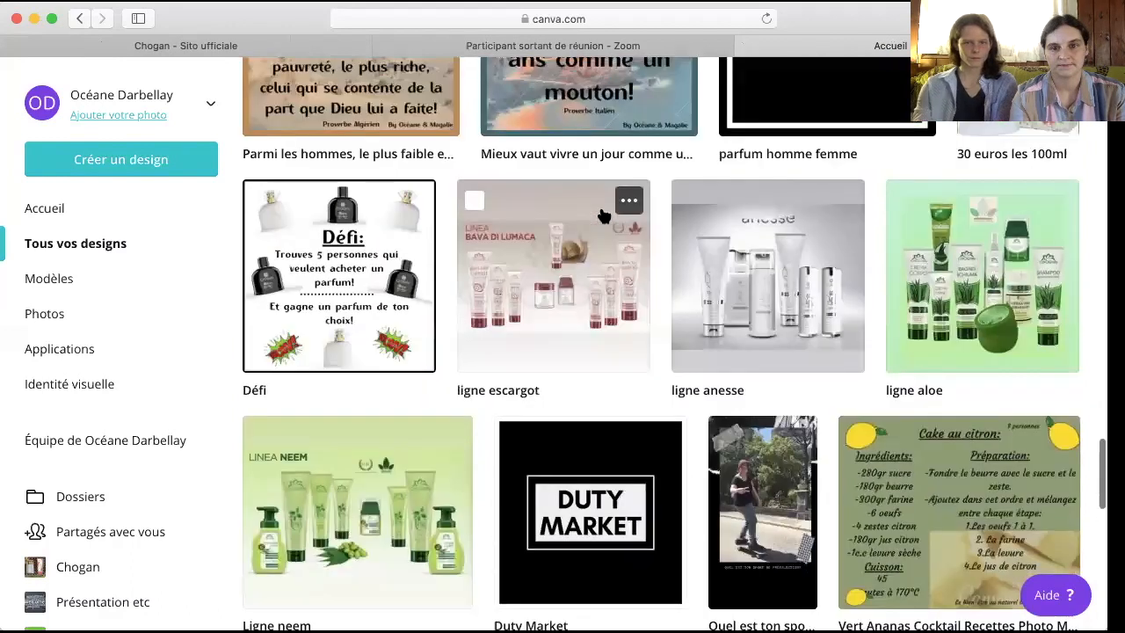
scroll(604, 217, up, 3)
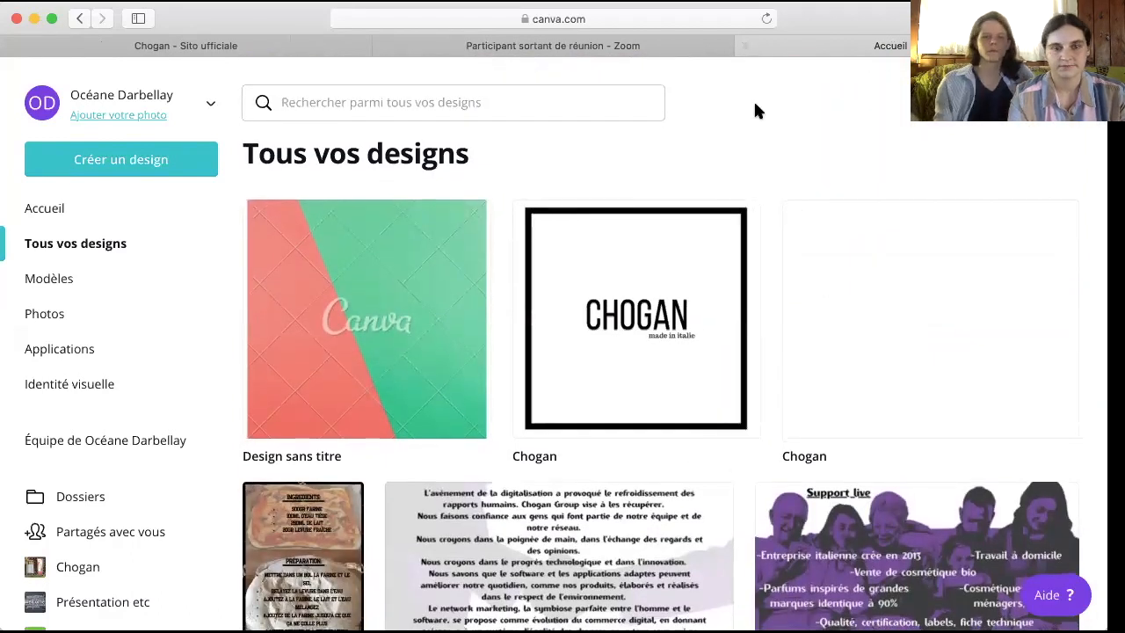
click(69, 205)
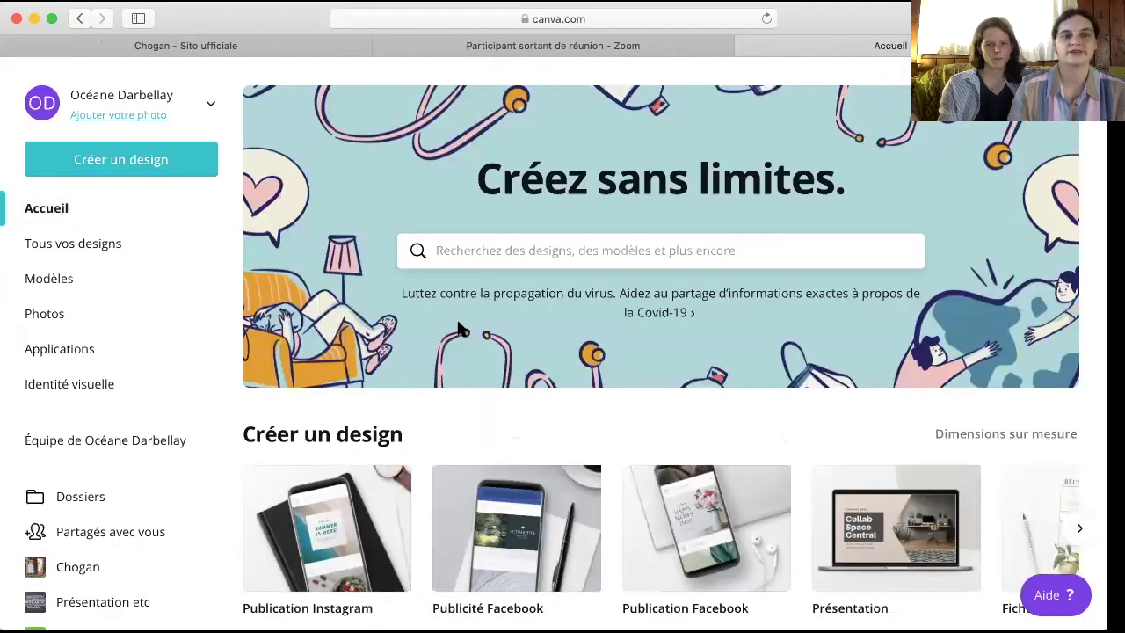